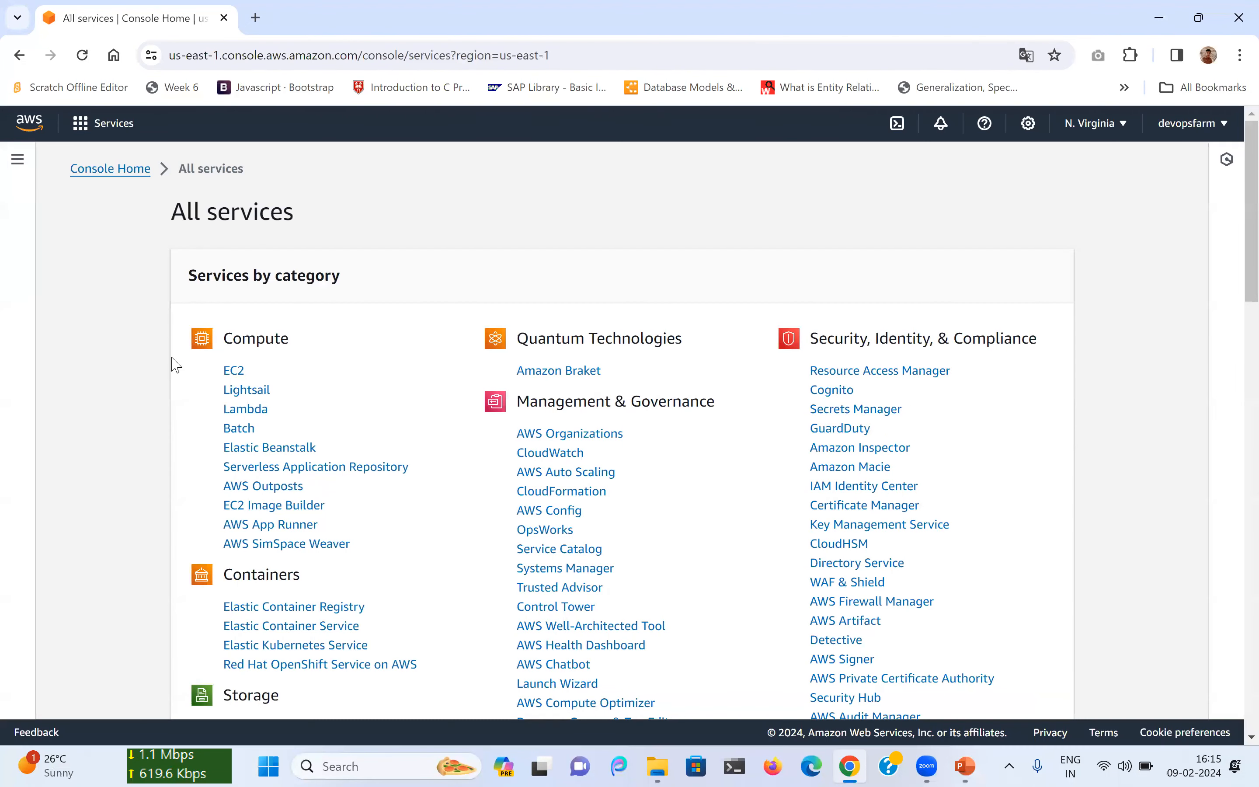
Look through the full list of AWS services by category
scroll(176, 364, "down", 1)
scroll(176, 364, "down", 8)
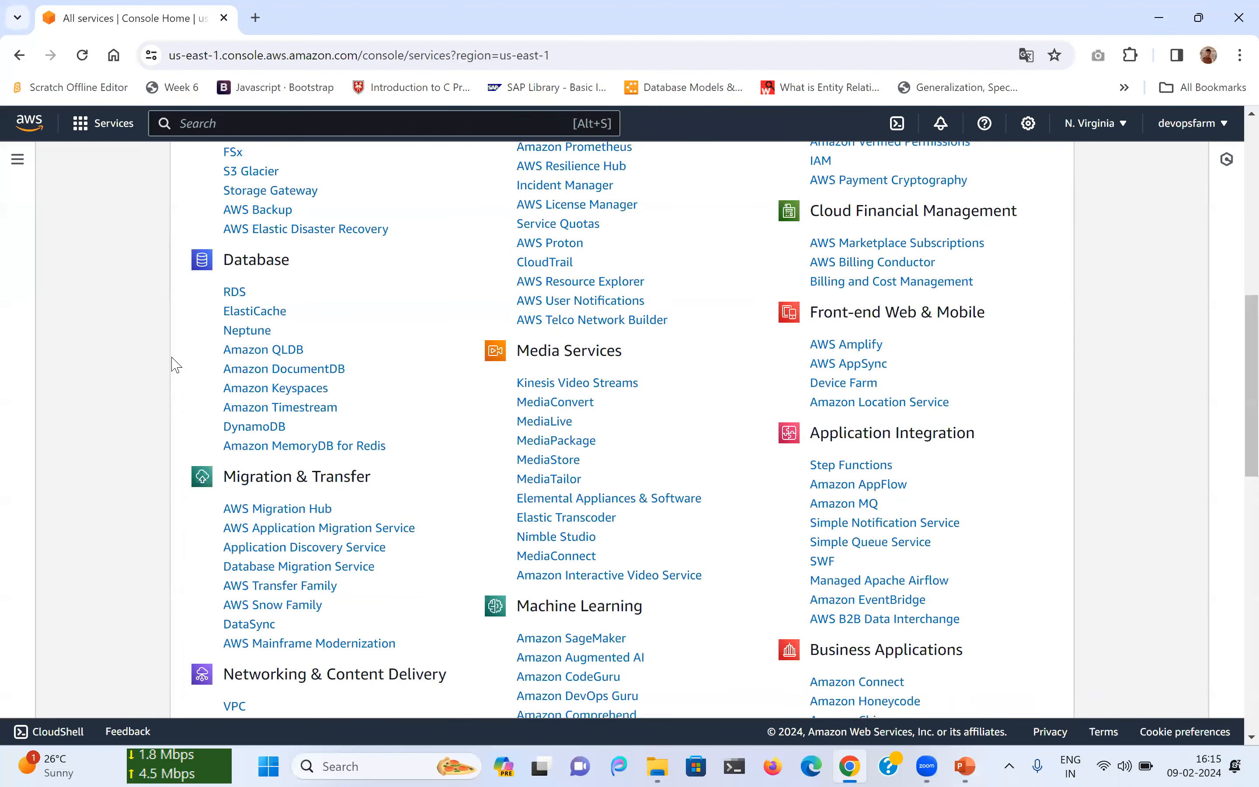
scroll(176, 364, "down", 10)
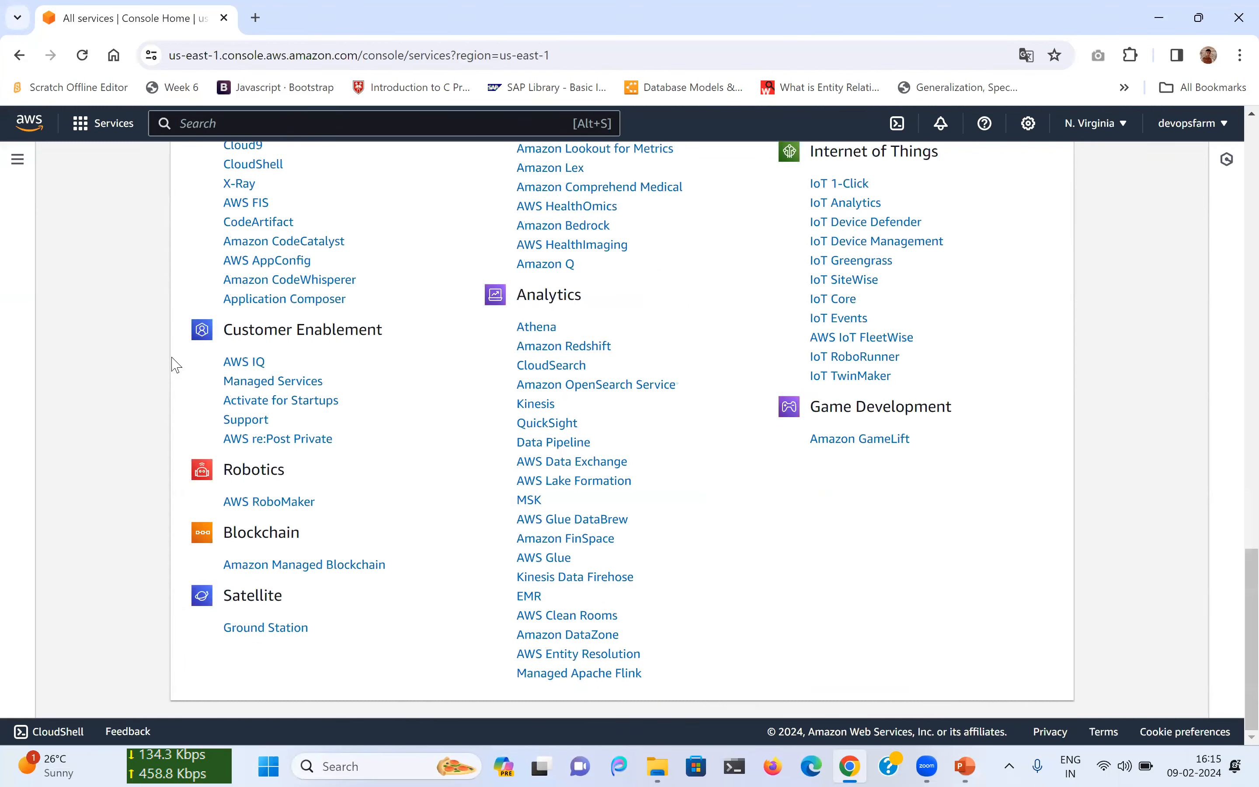
scroll(400, 446, "up", 7)
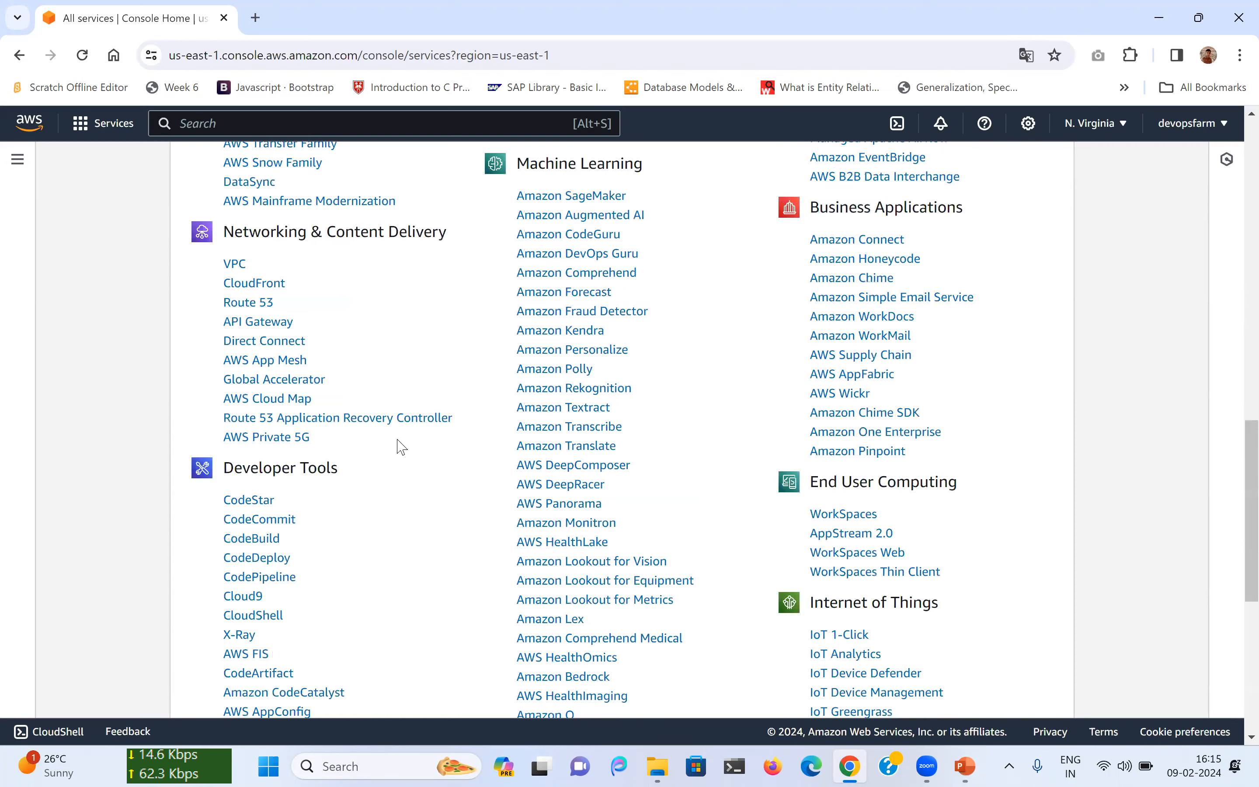
scroll(400, 446, "up", 12)
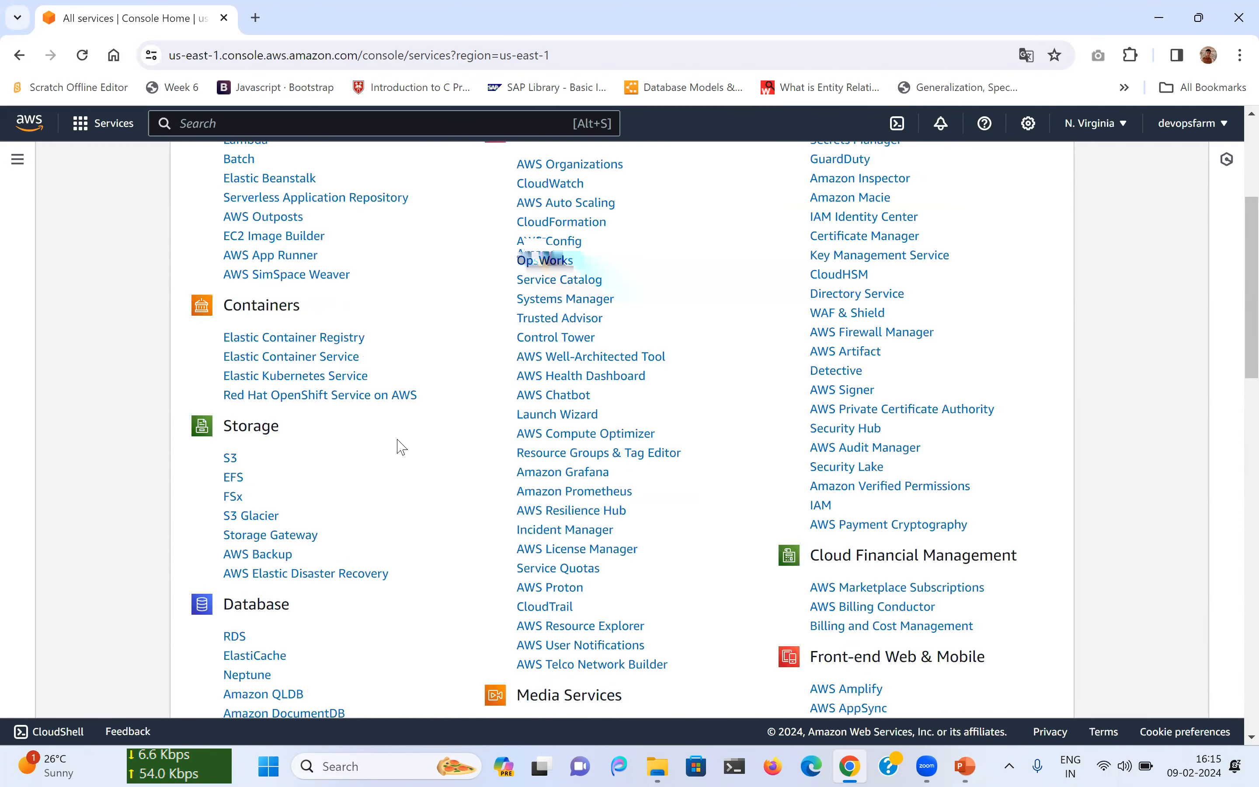
scroll(400, 446, "up", 4)
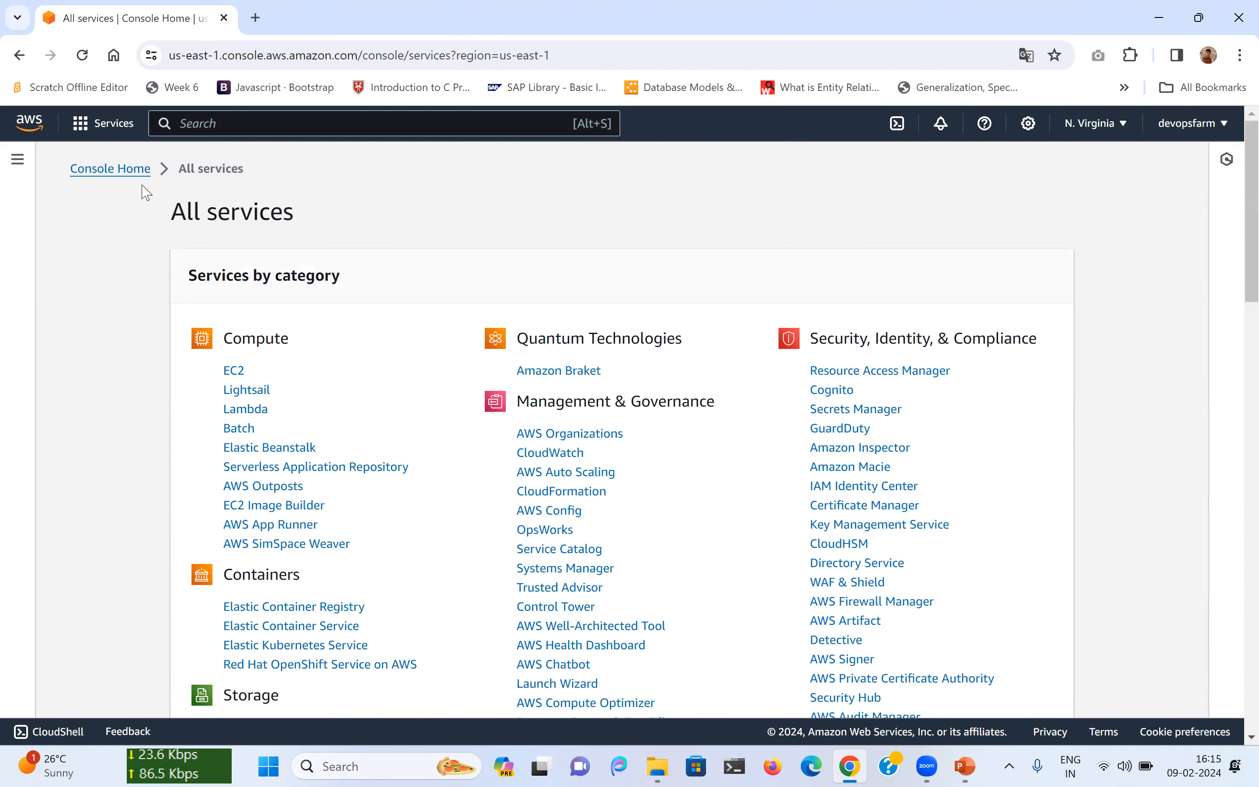
Open the EC2 dashboard from the Compute service category and dismiss the translation popup
left_click(17, 156)
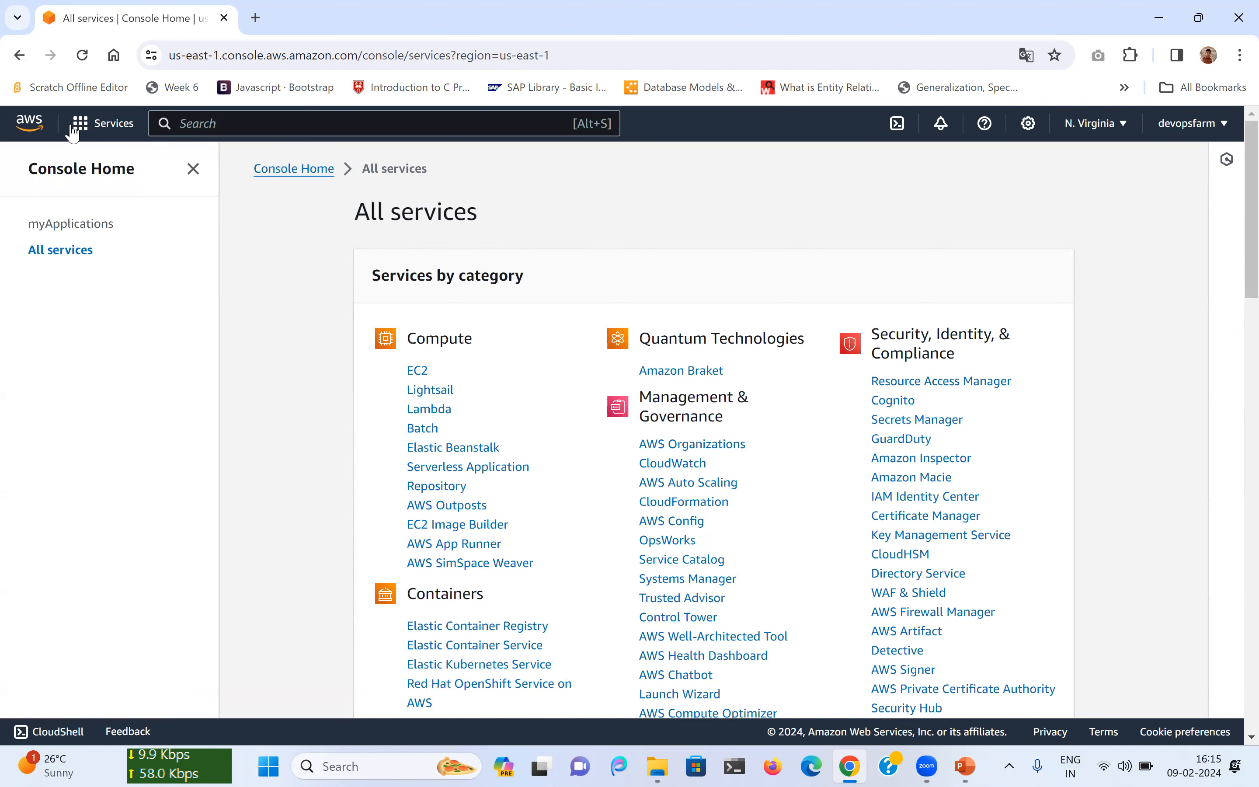
left_click(79, 125)
scroll(184, 405, "down", 10)
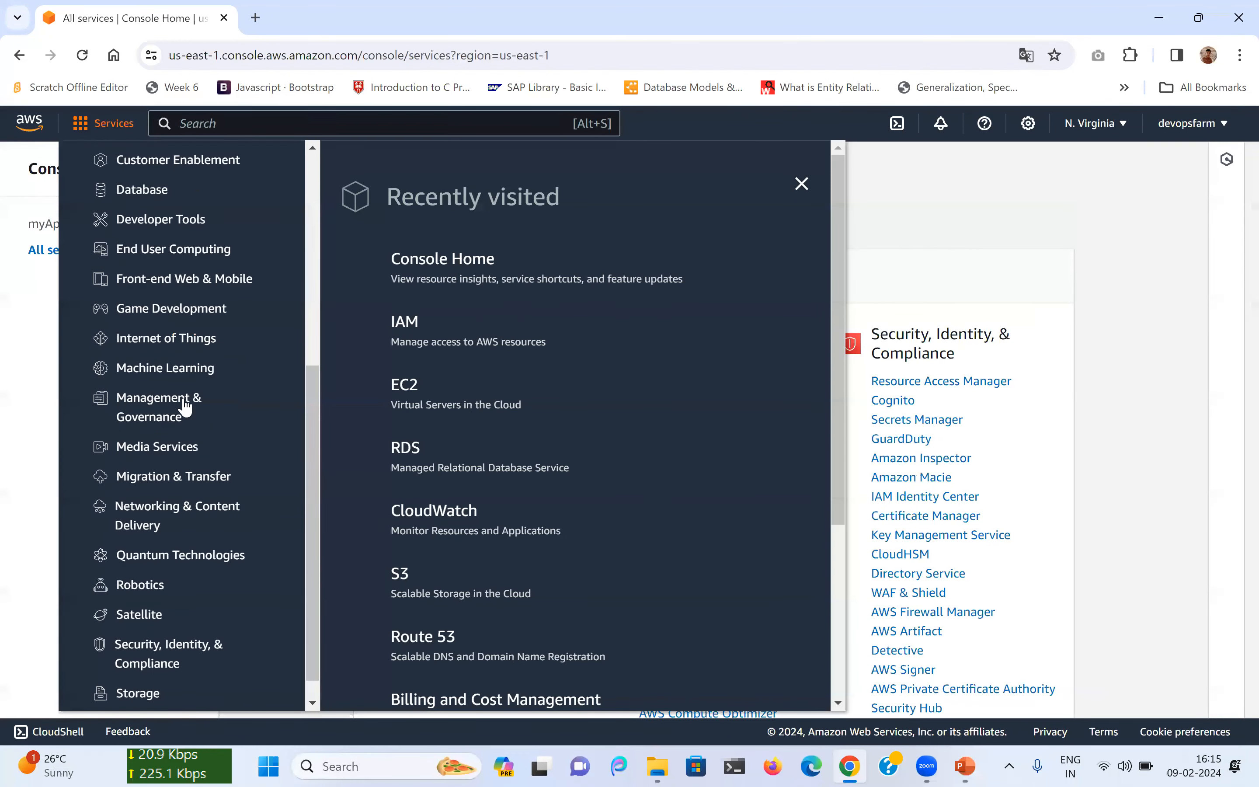
scroll(183, 403, "up", 9)
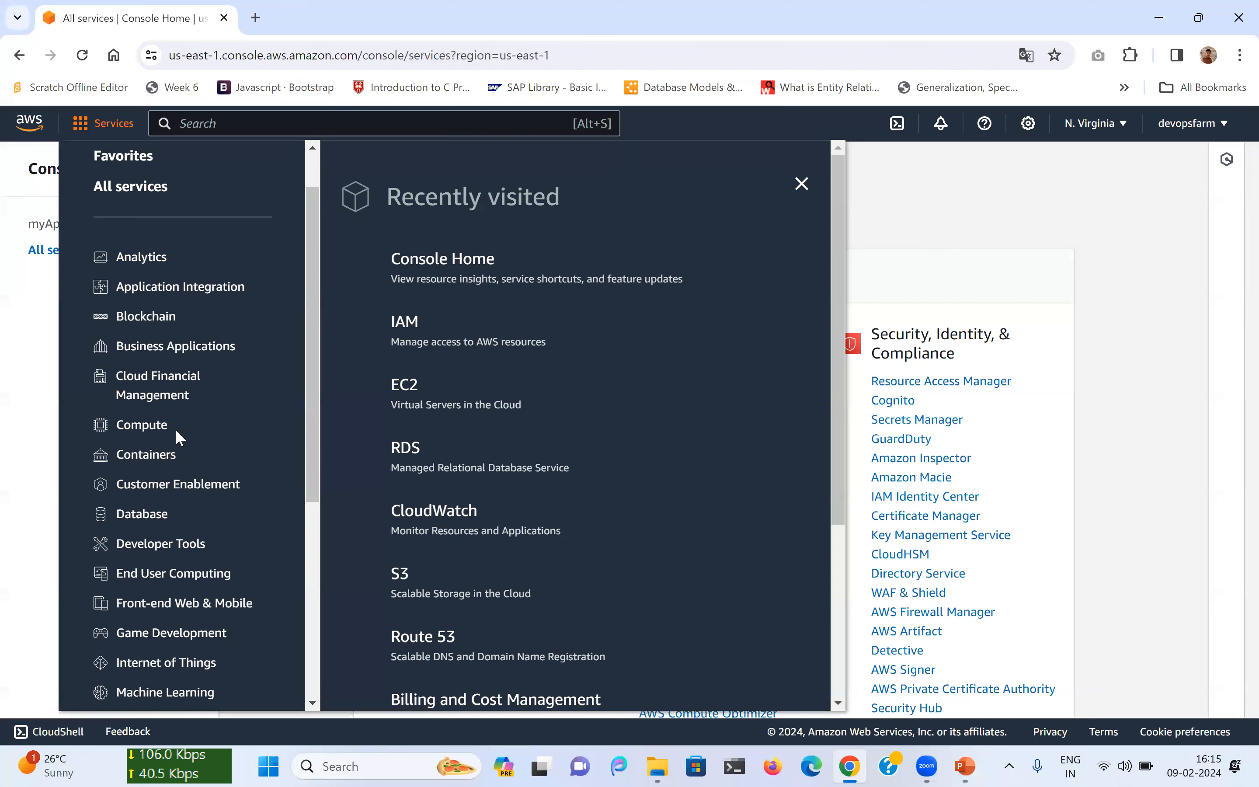
scroll(175, 428, "down", 3)
scroll(186, 404, "down", 1)
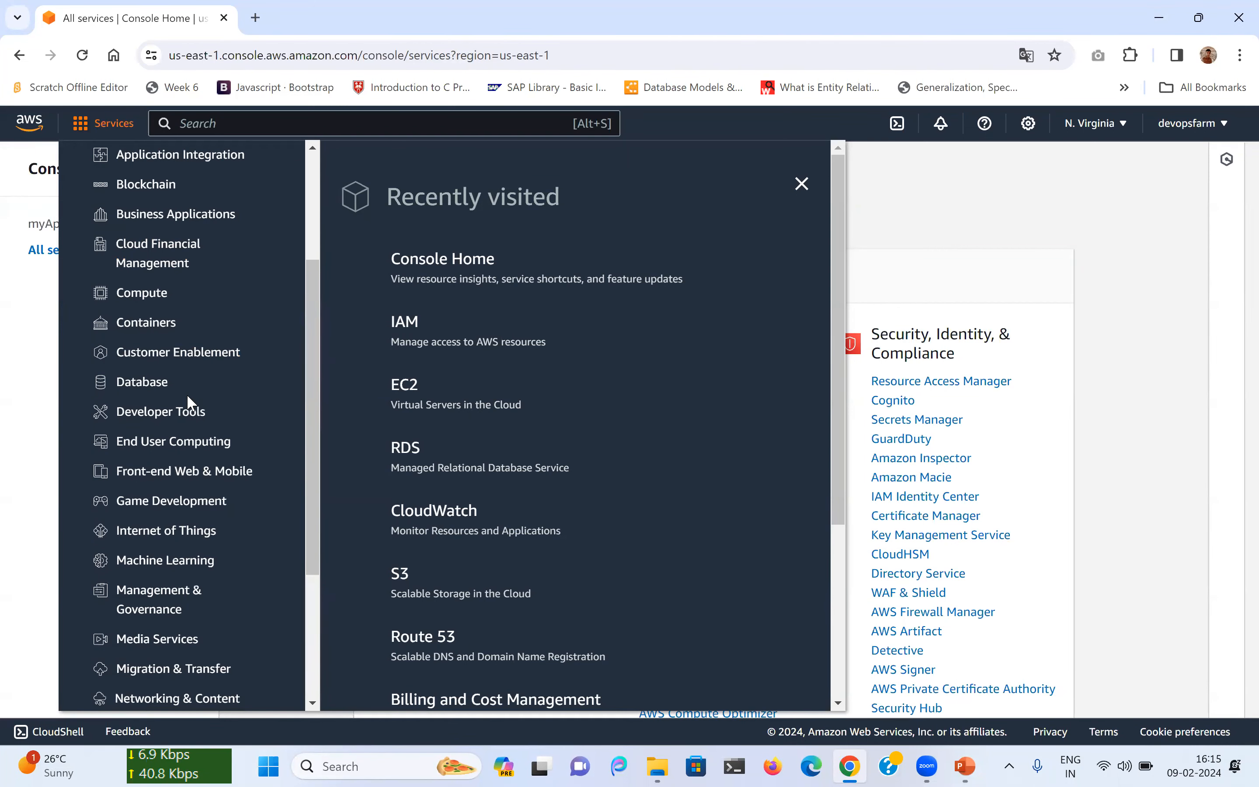
left_click(141, 294)
scroll(267, 396, "up", 2)
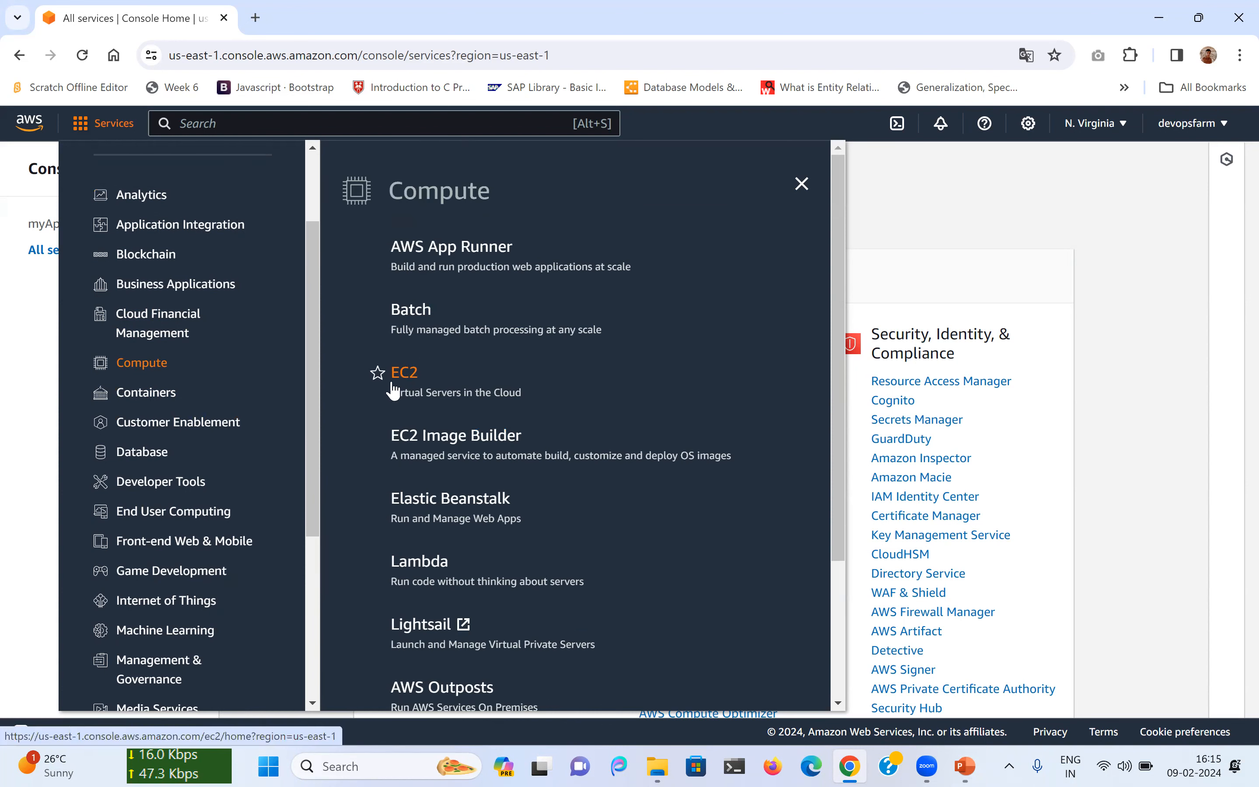
left_click(406, 387)
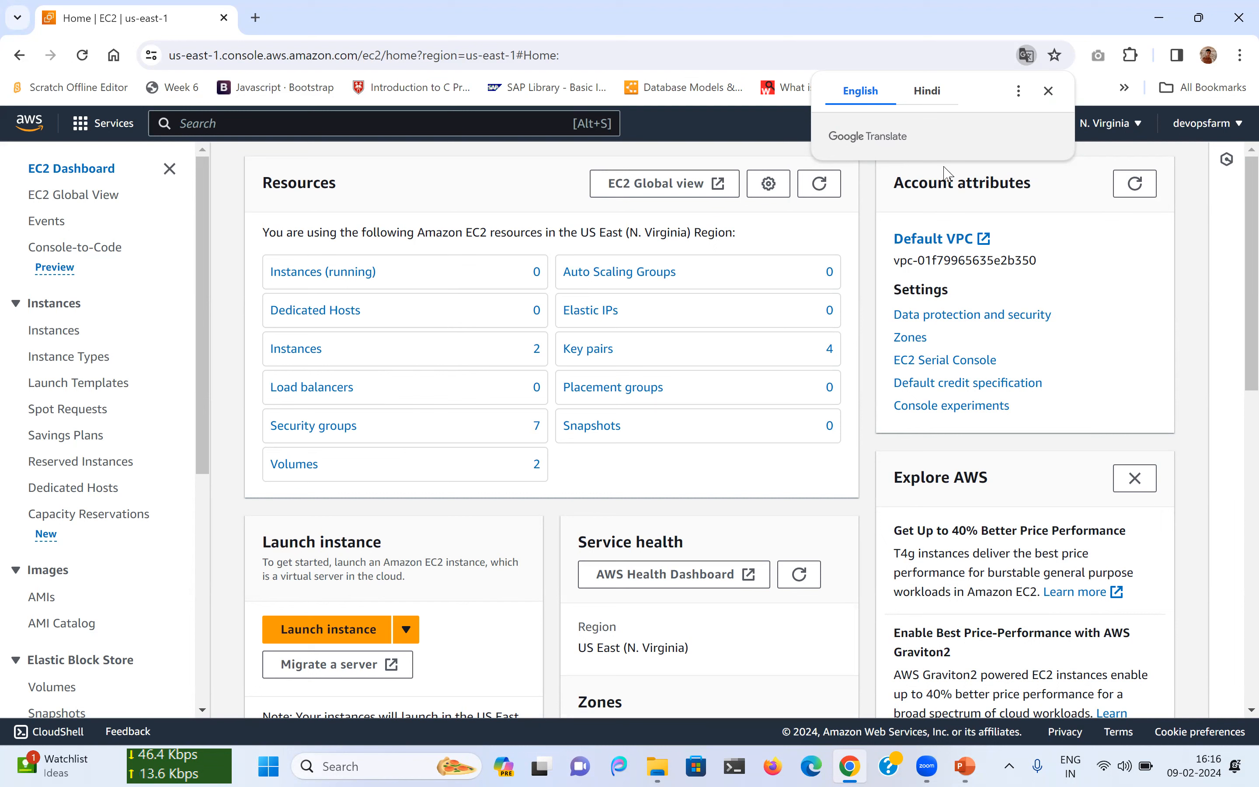
left_click(1048, 91)
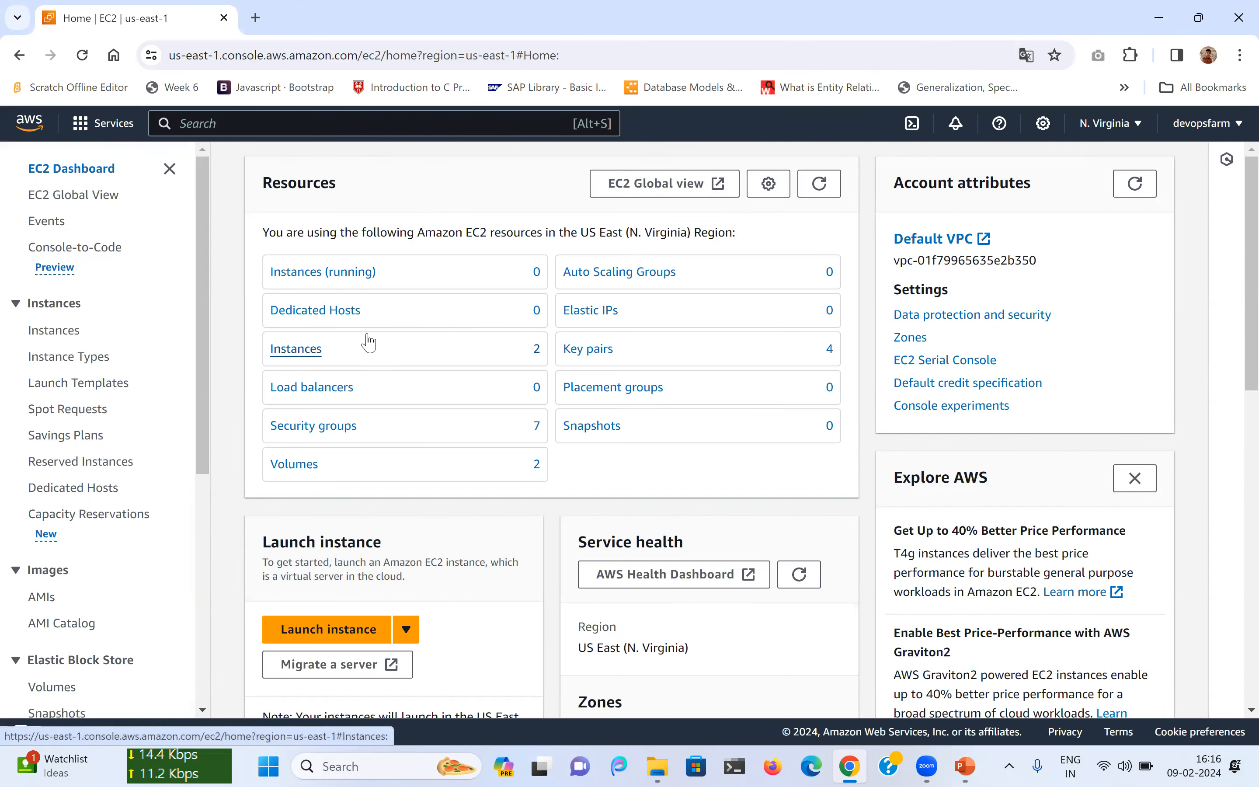
Start launching a new EC2 instance and look over the launch form's settings, including AMI, security group and storage
scroll(366, 341, "down", 1)
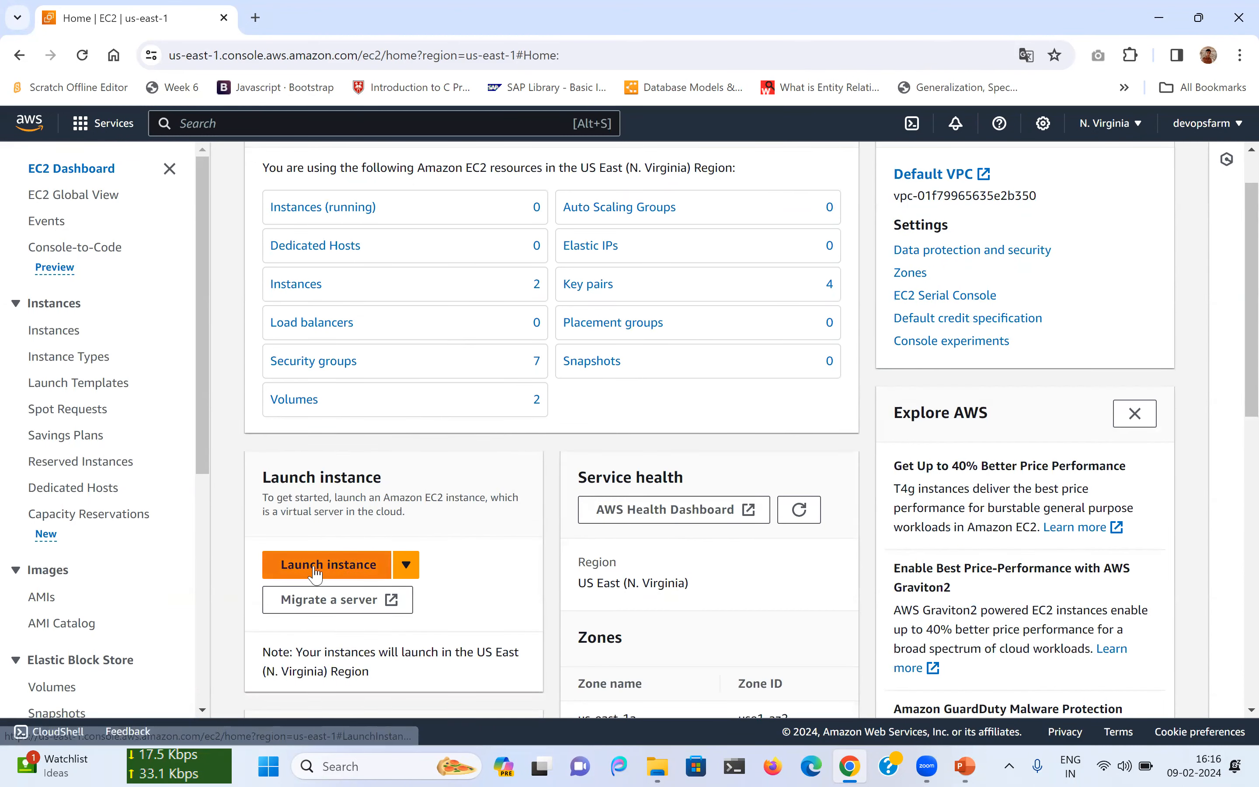
left_click(333, 564)
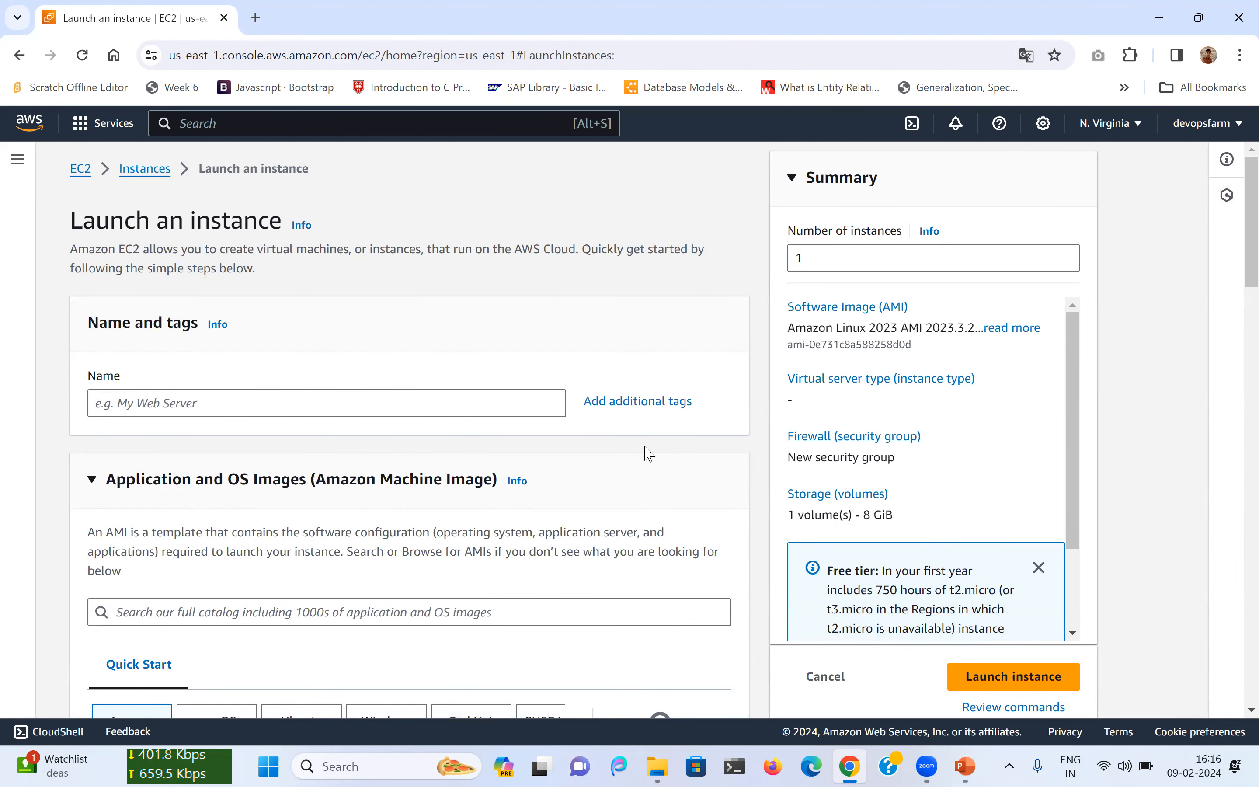
scroll(582, 309, "down", 2)
scroll(582, 309, "down", 20)
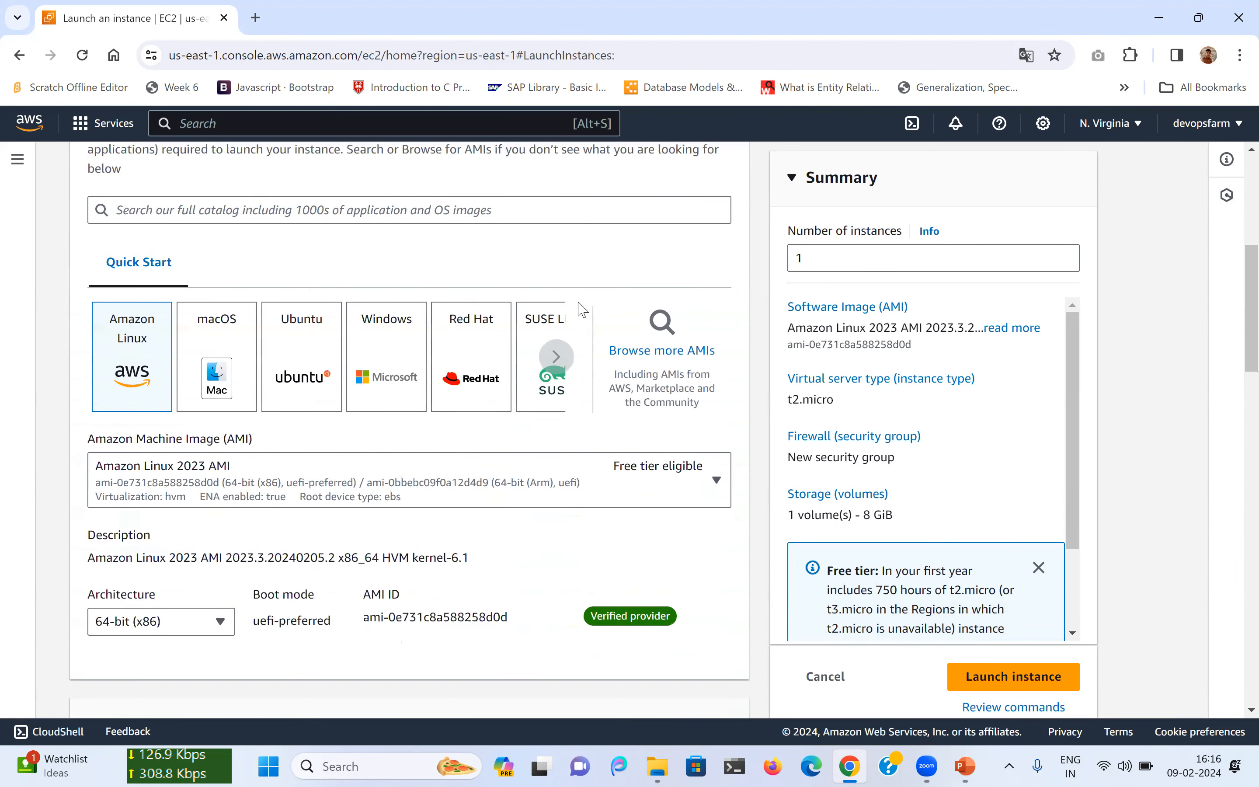
scroll(582, 309, "down", 8)
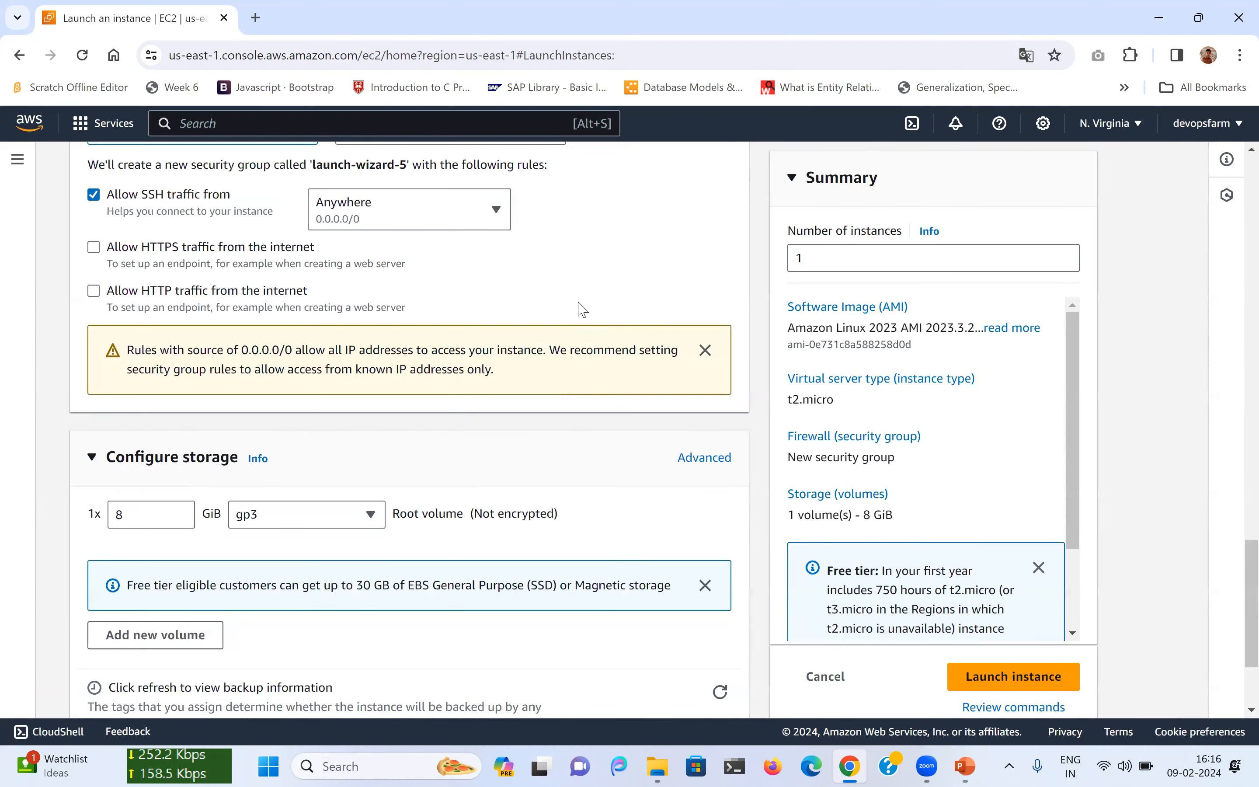
scroll(583, 310, "up", 20)
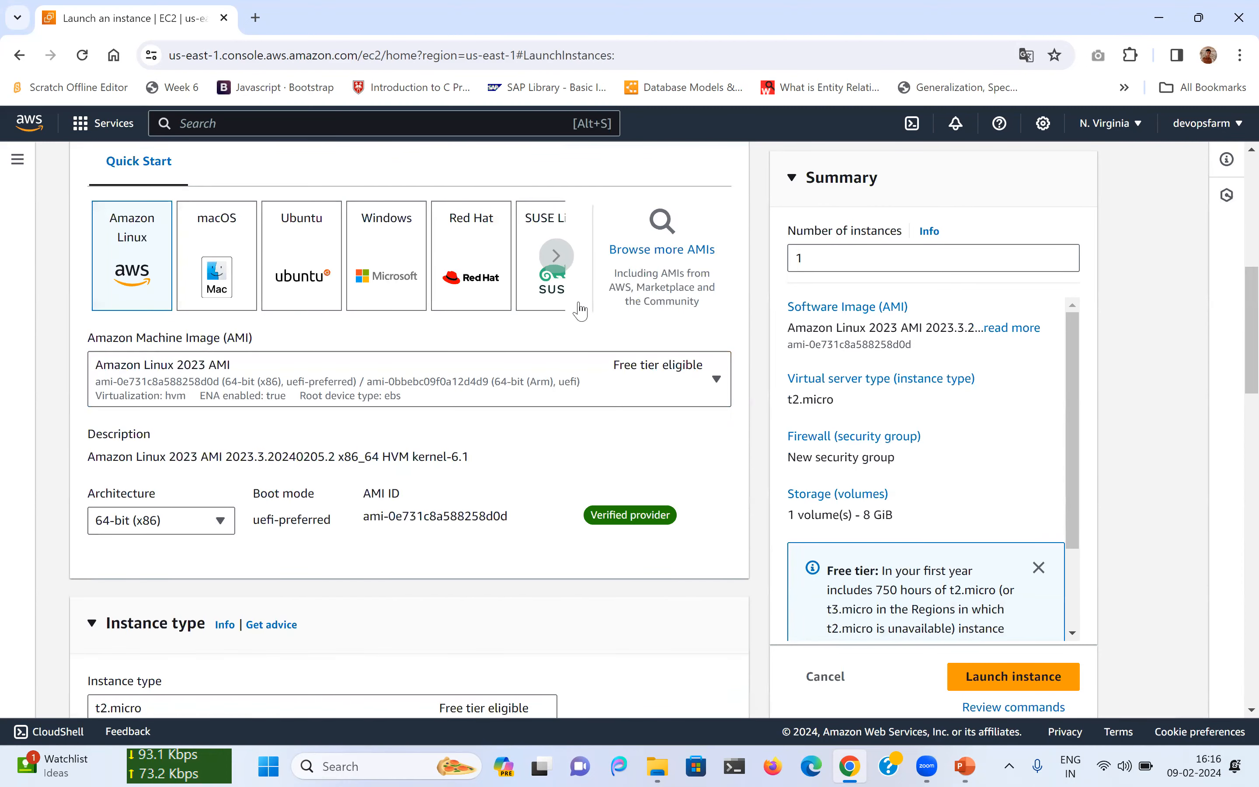
Name the new instance MyFirstInstance
scroll(580, 310, "up", 8)
left_click(290, 397)
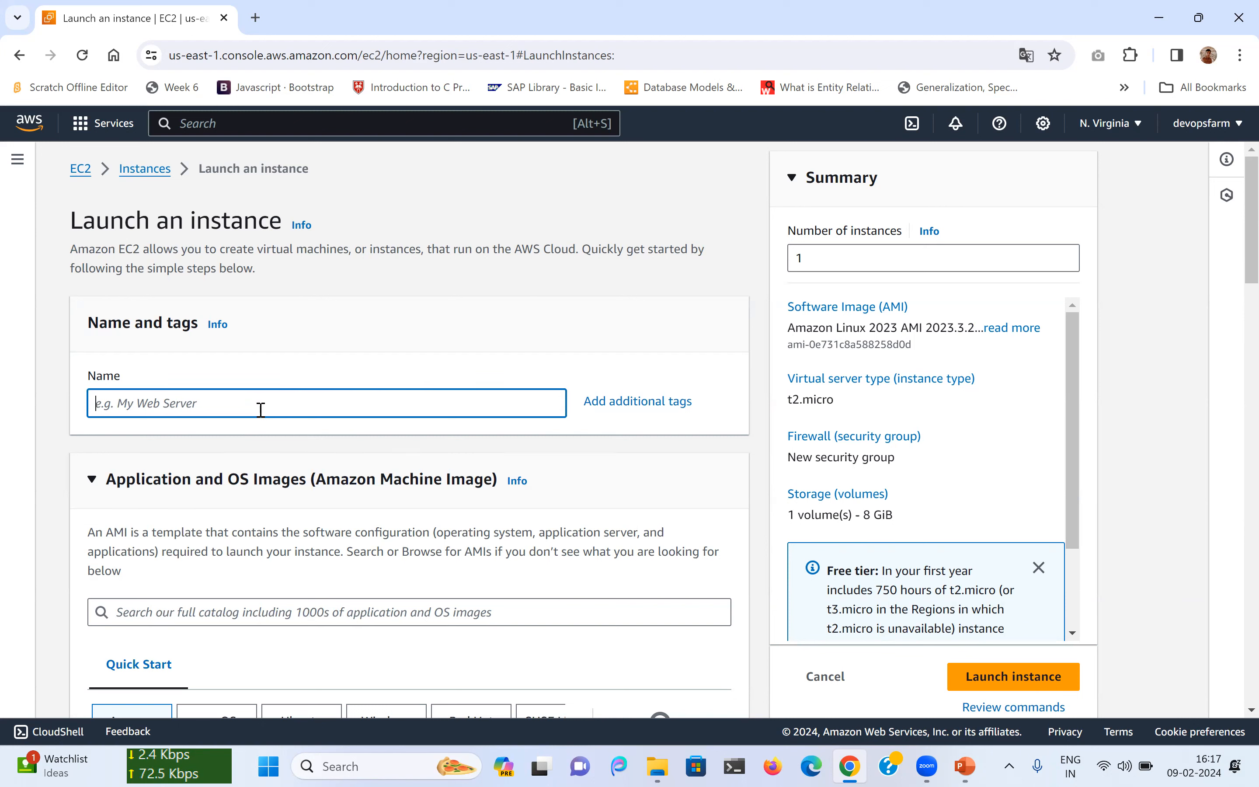
type("MyFirstInstance")
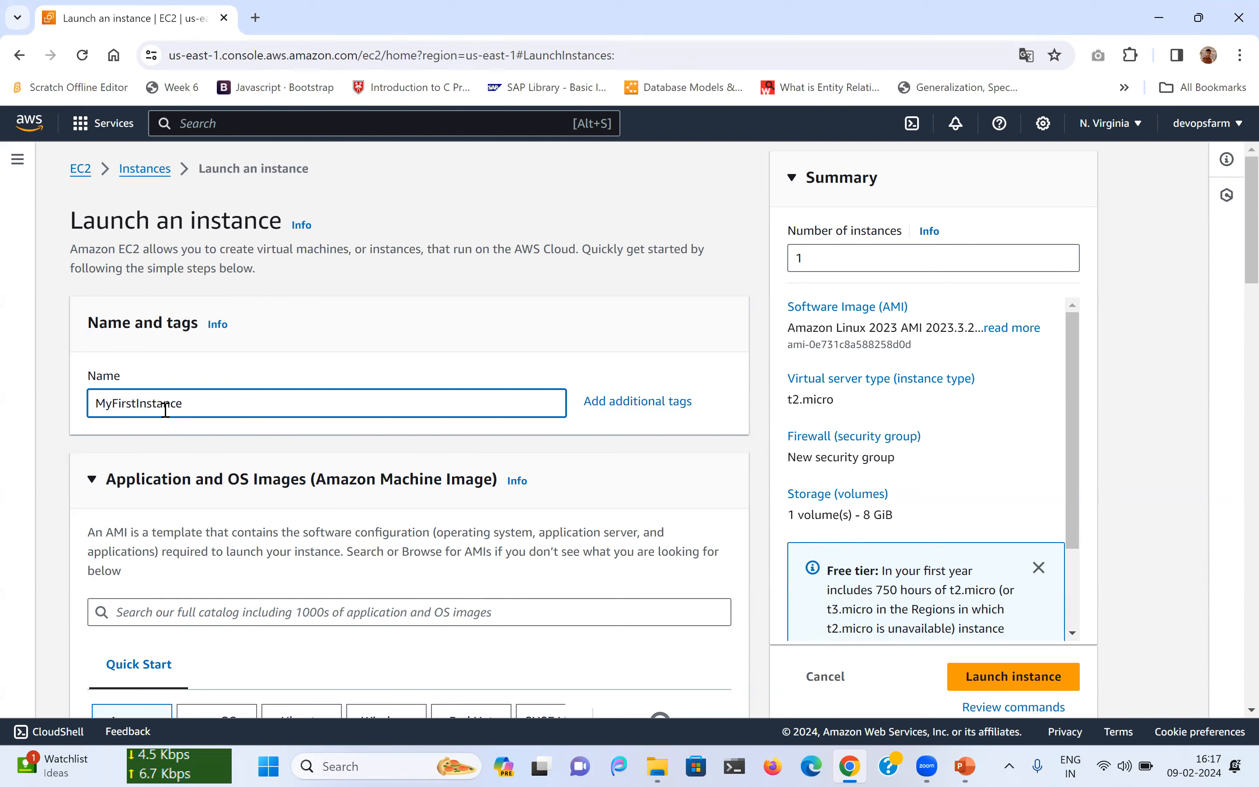
left_click_drag(213, 410, 87, 400)
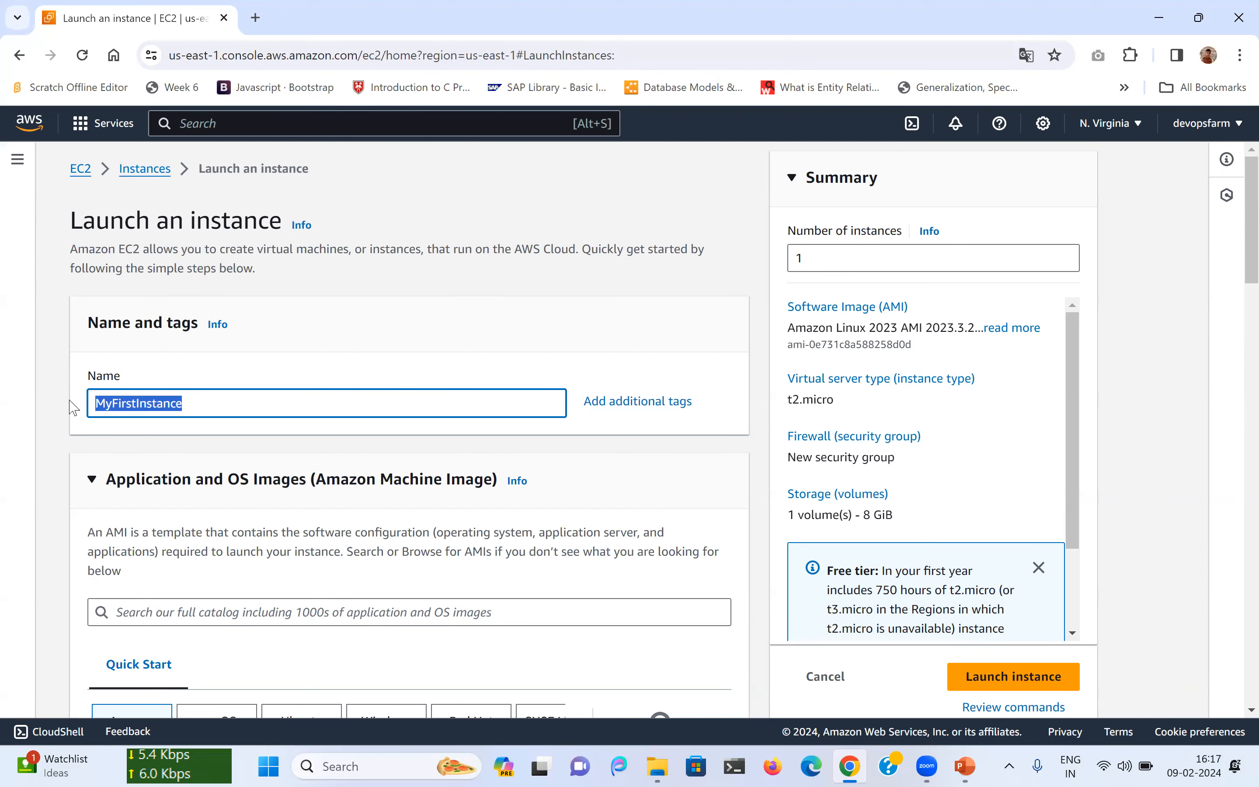
left_click(281, 362)
Open the full AMI catalog for the instance and look through the Quickstart AMIs
scroll(281, 363, "down", 3)
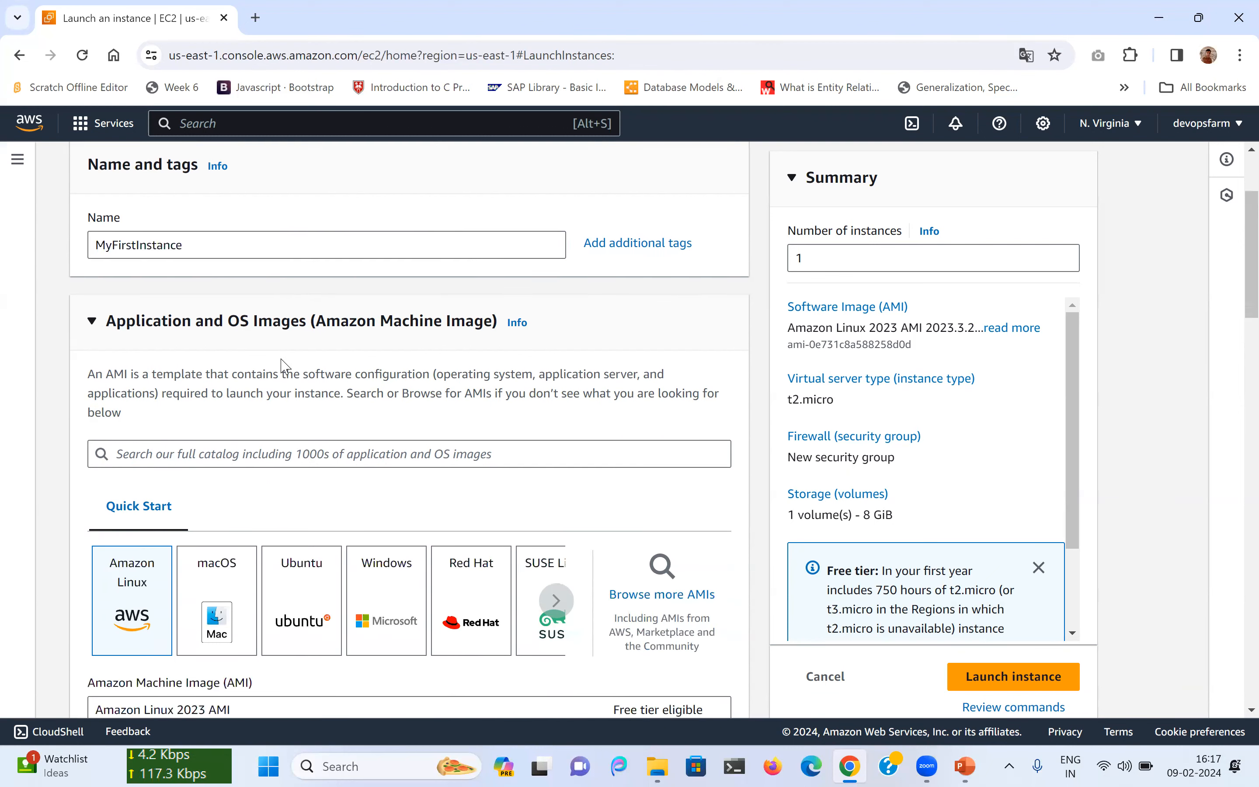
scroll(281, 362, "down", 2)
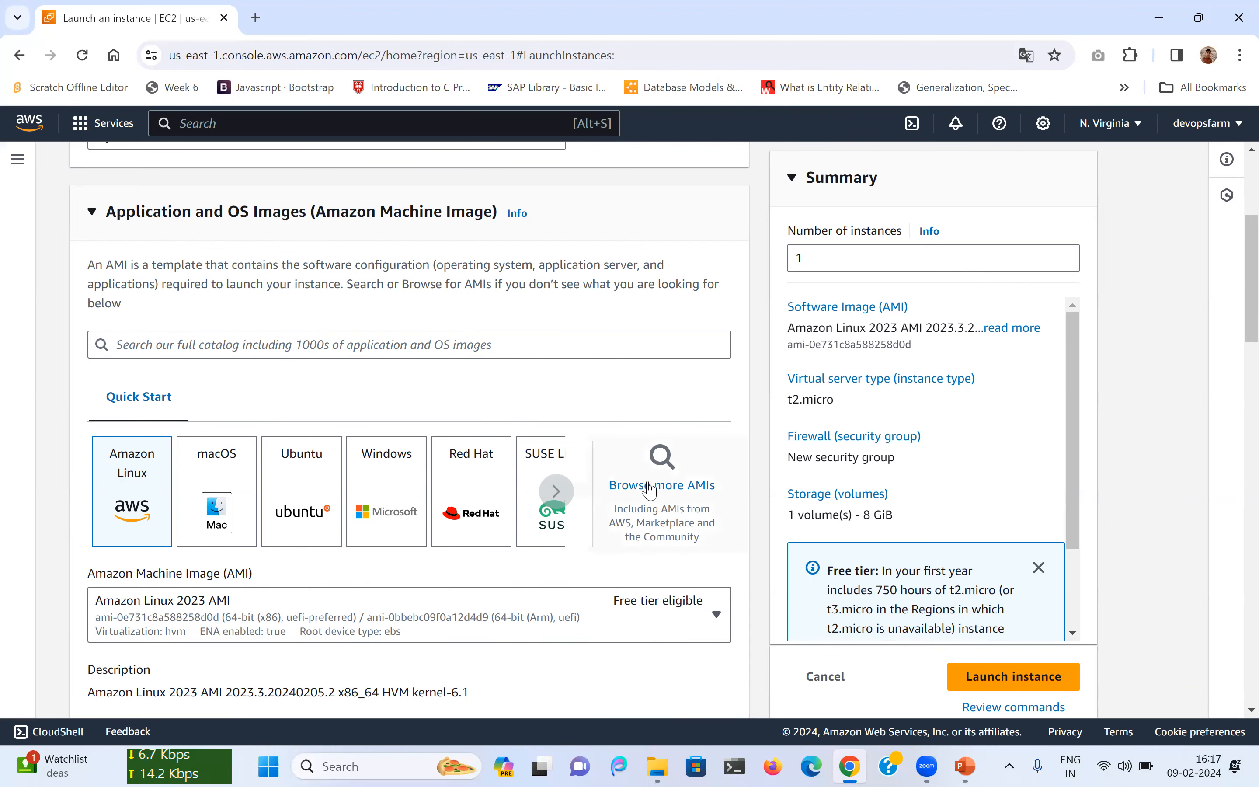
left_click(671, 485)
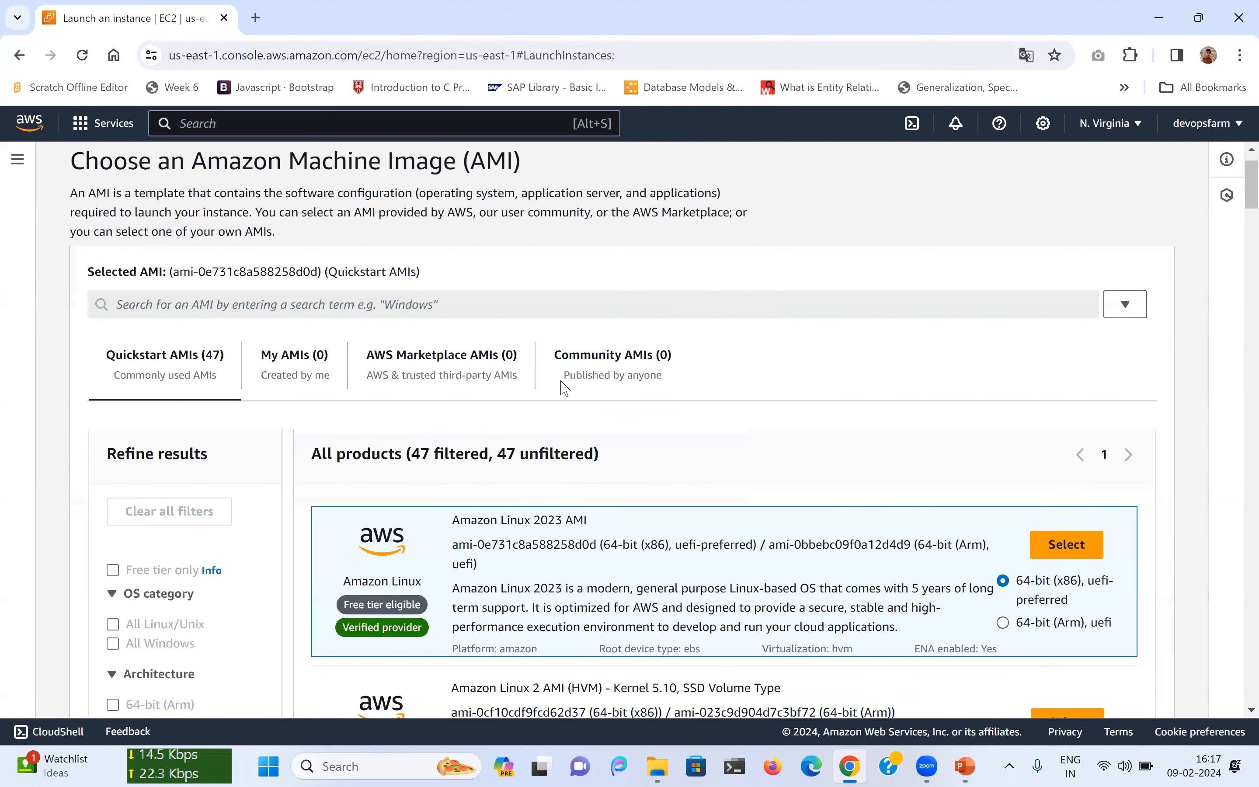
scroll(561, 386, "down", 3)
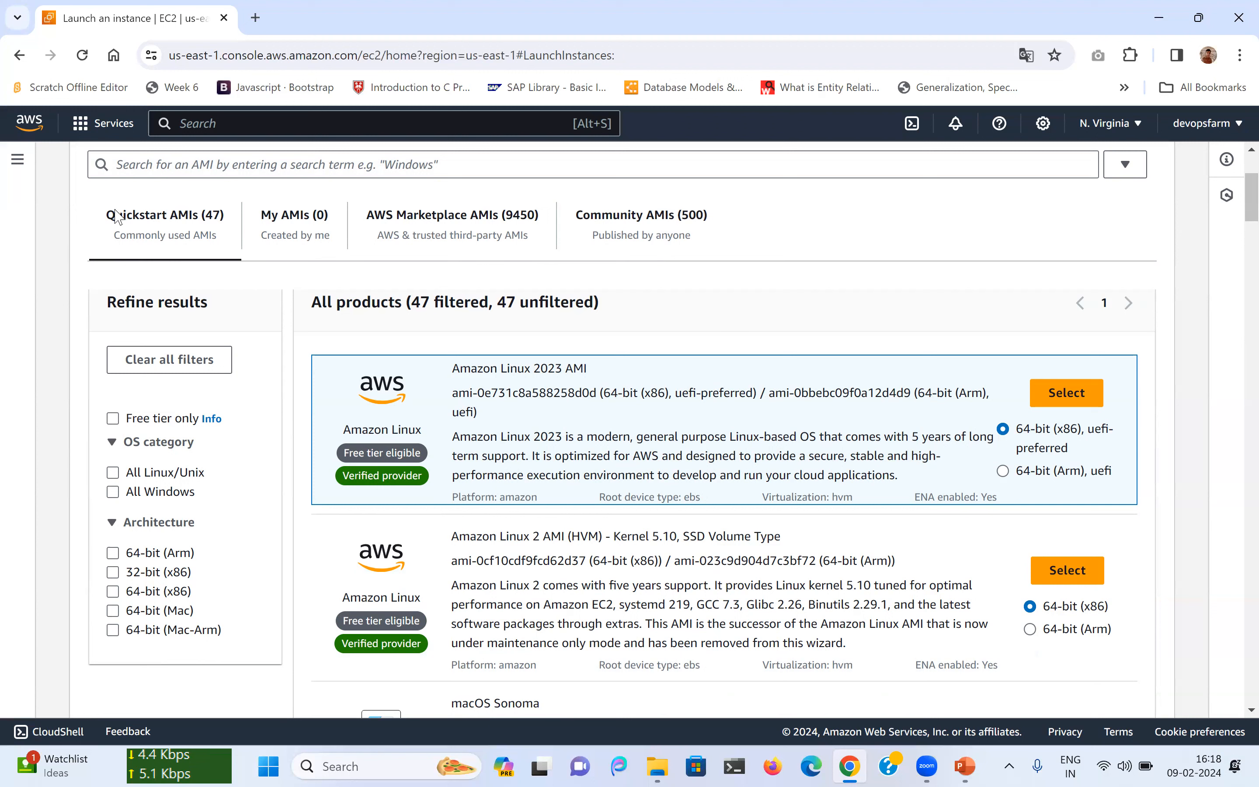
scroll(419, 341, "down", 10)
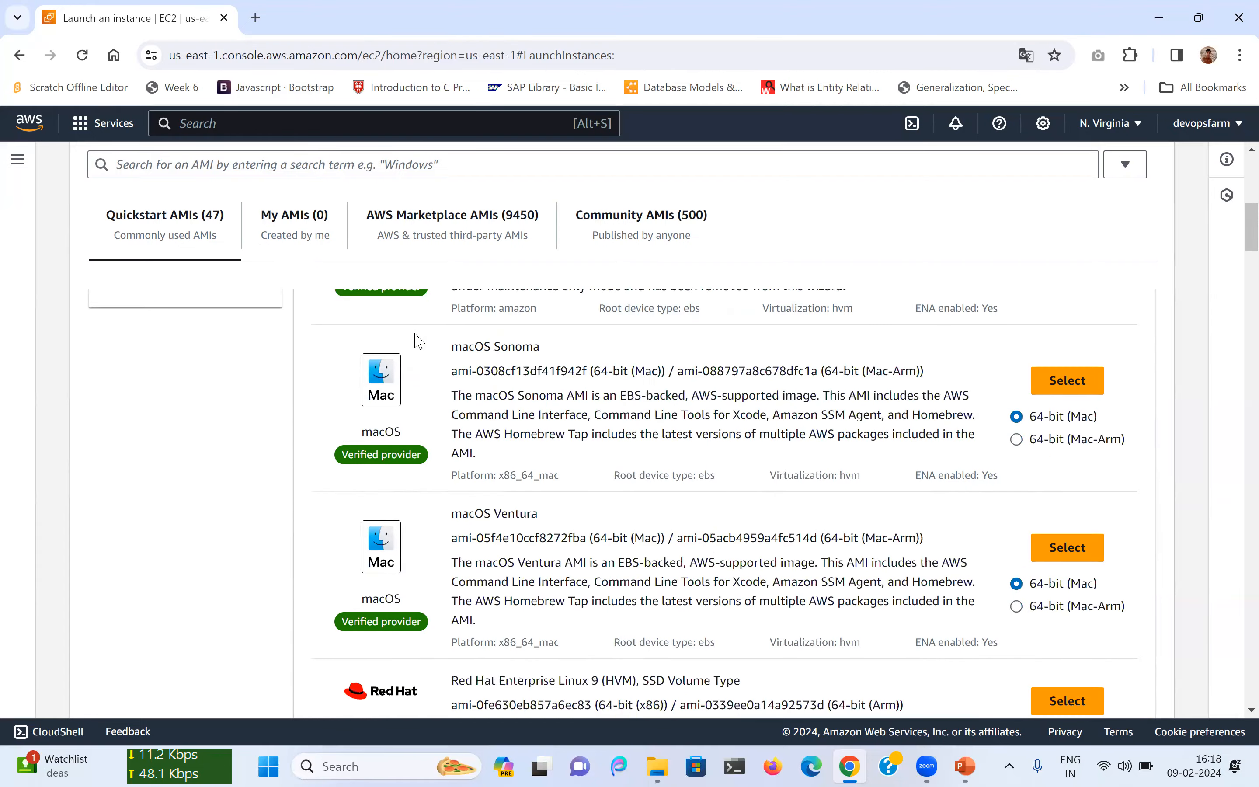
scroll(572, 467, "down", 3)
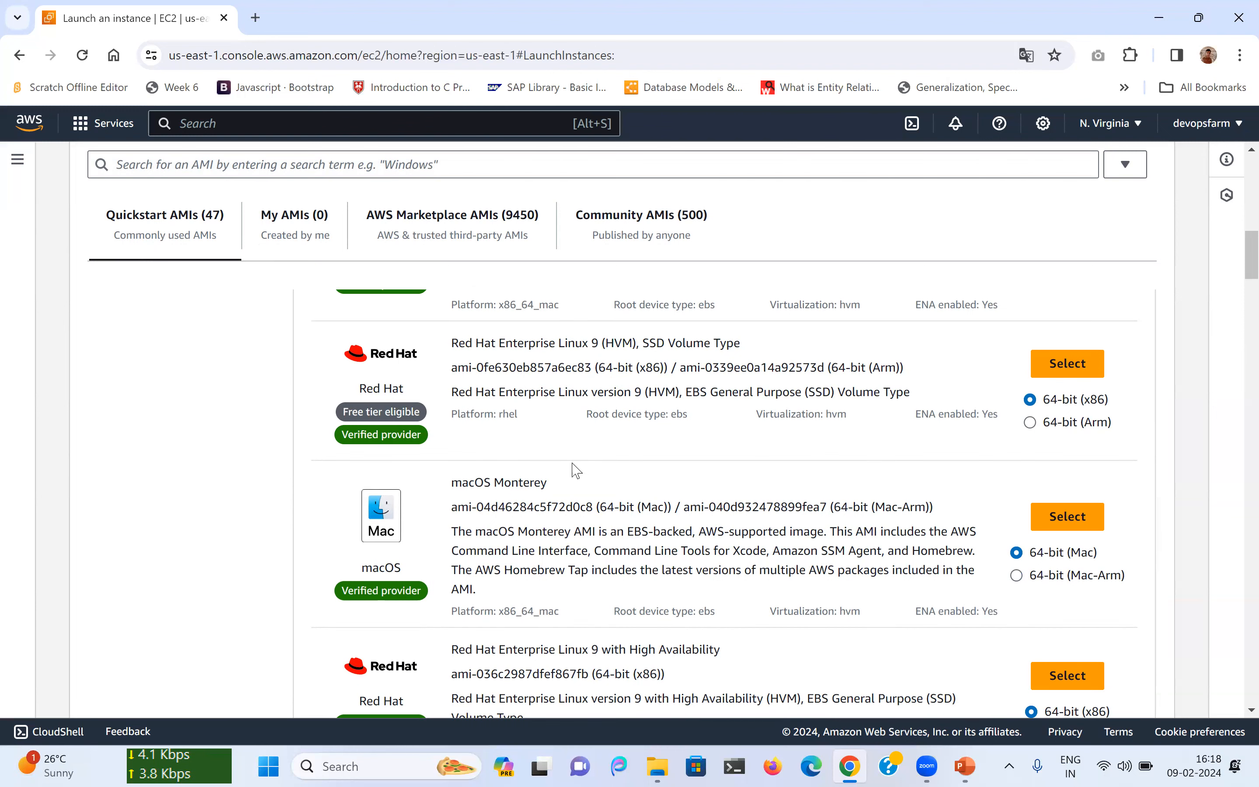
scroll(575, 469, "down", 5)
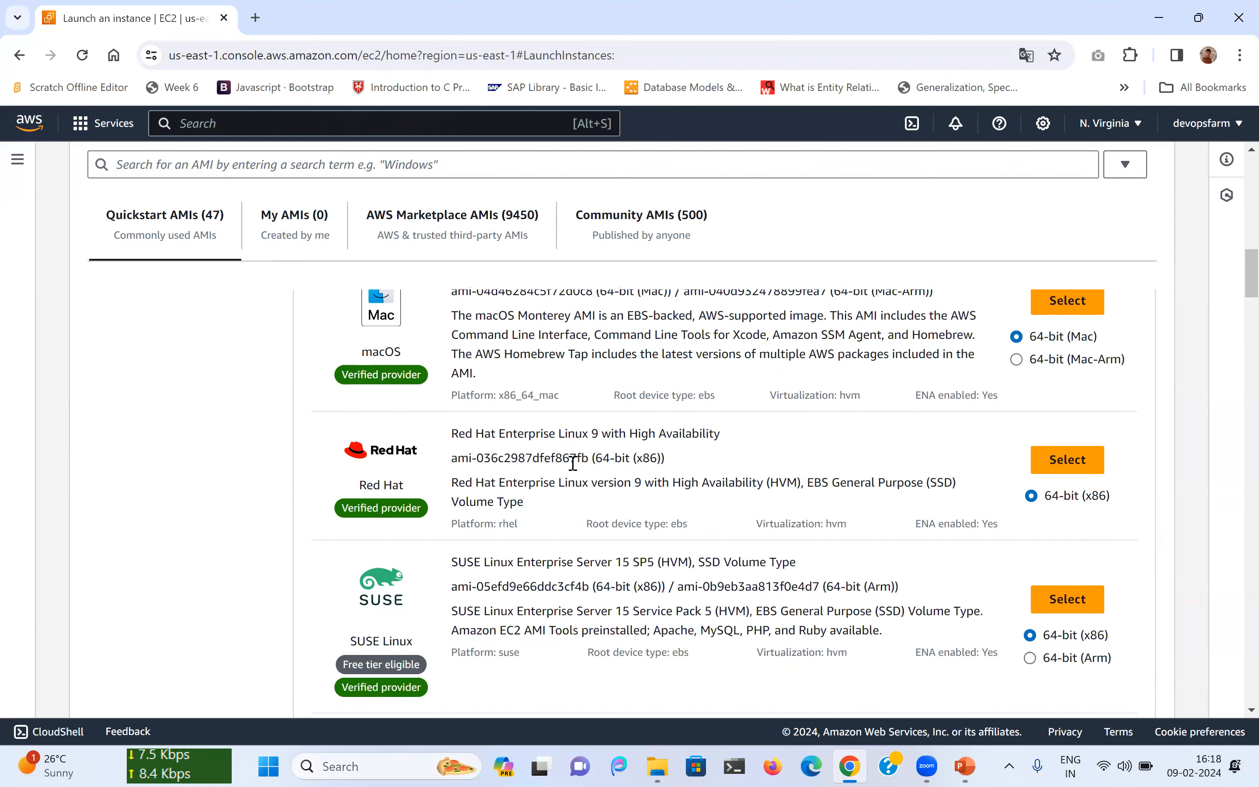
scroll(418, 458, "down", 15)
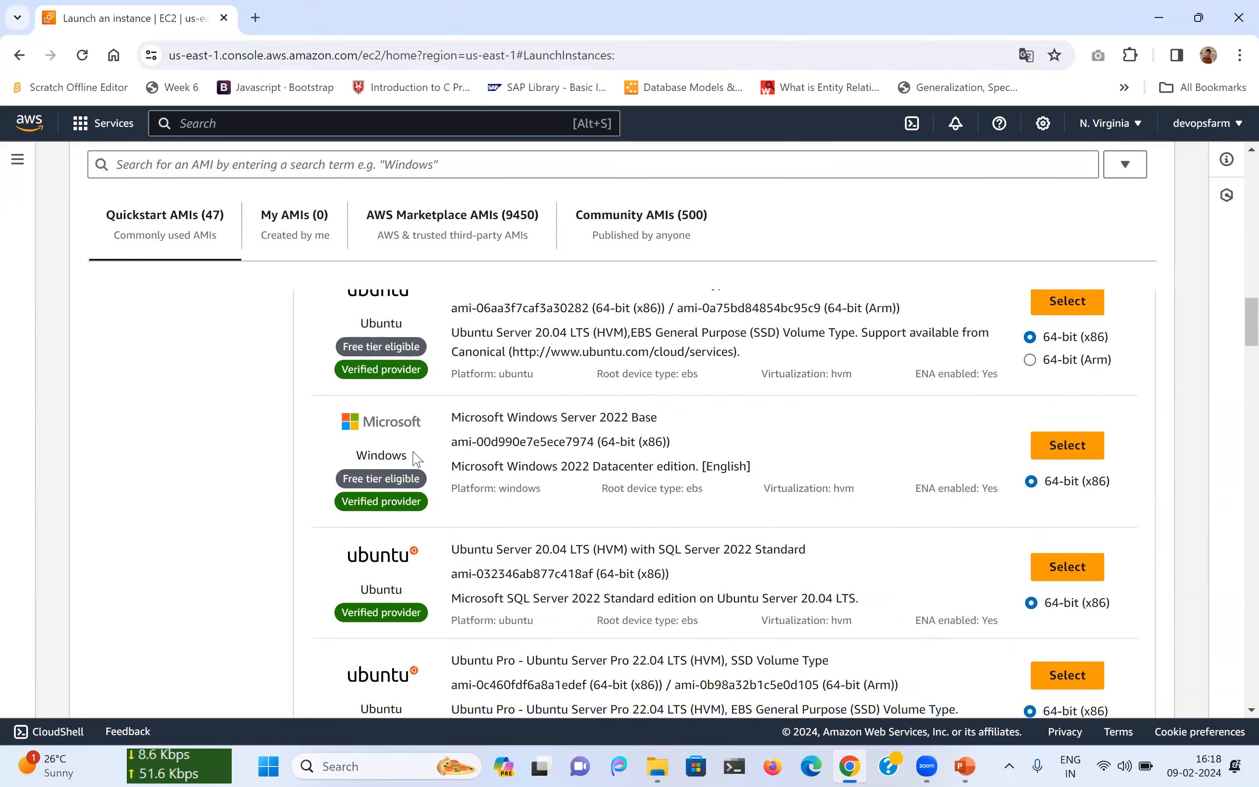
scroll(417, 458, "down", 6)
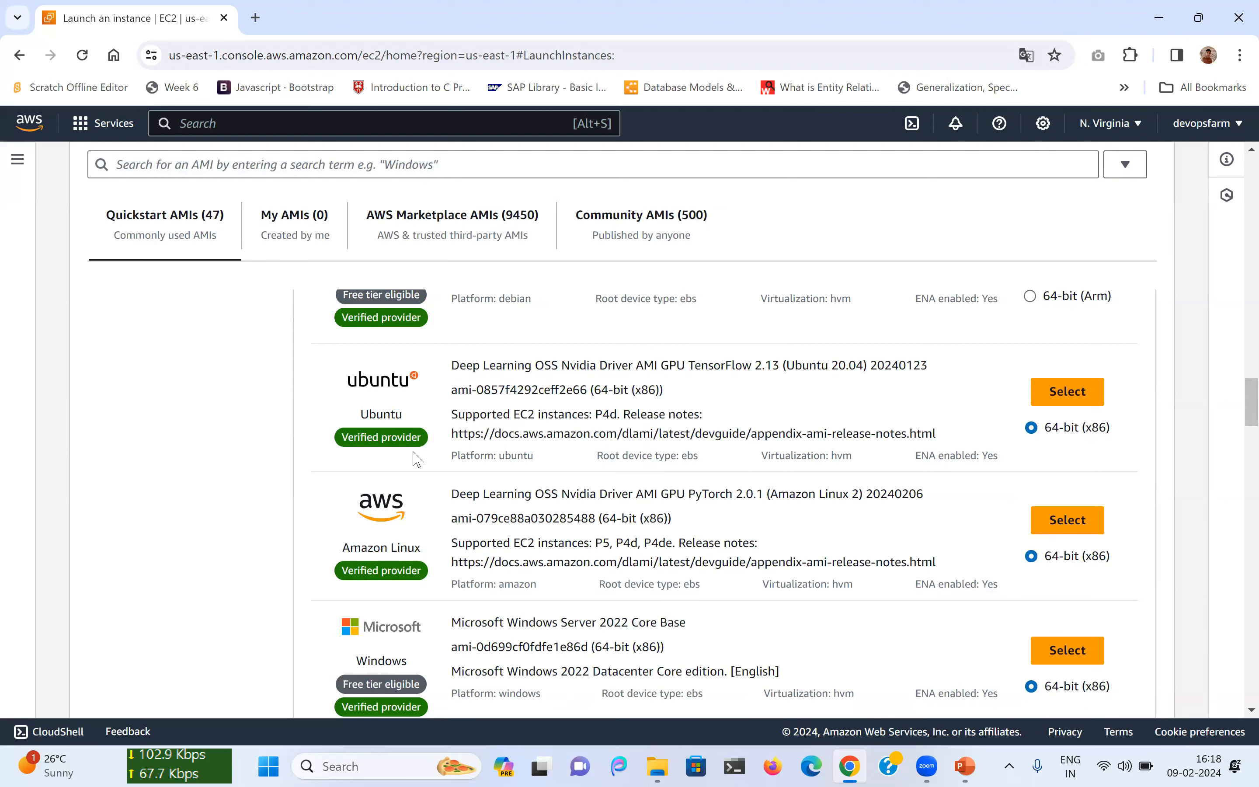
scroll(418, 458, "up", 5)
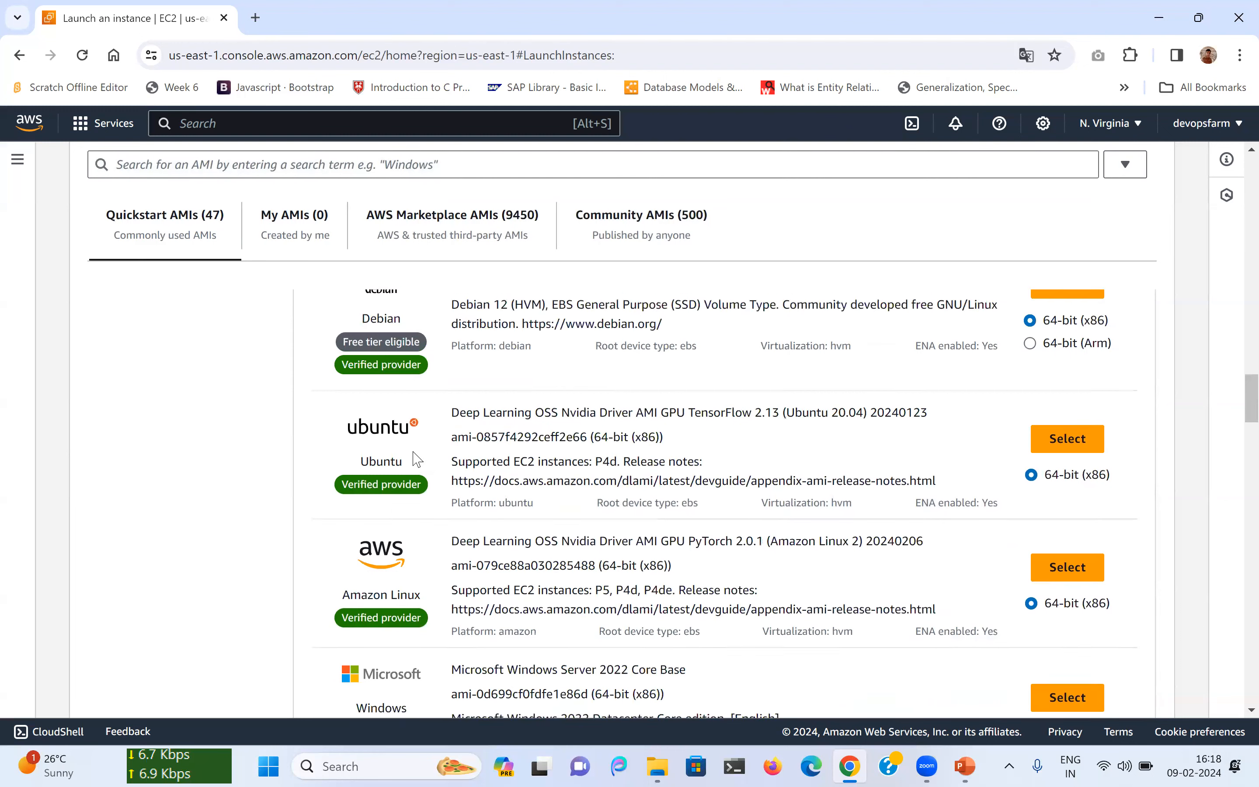
Switch the catalog to the AWS Marketplace AMIs and look through the products and filter options
scroll(418, 458, "up", 5)
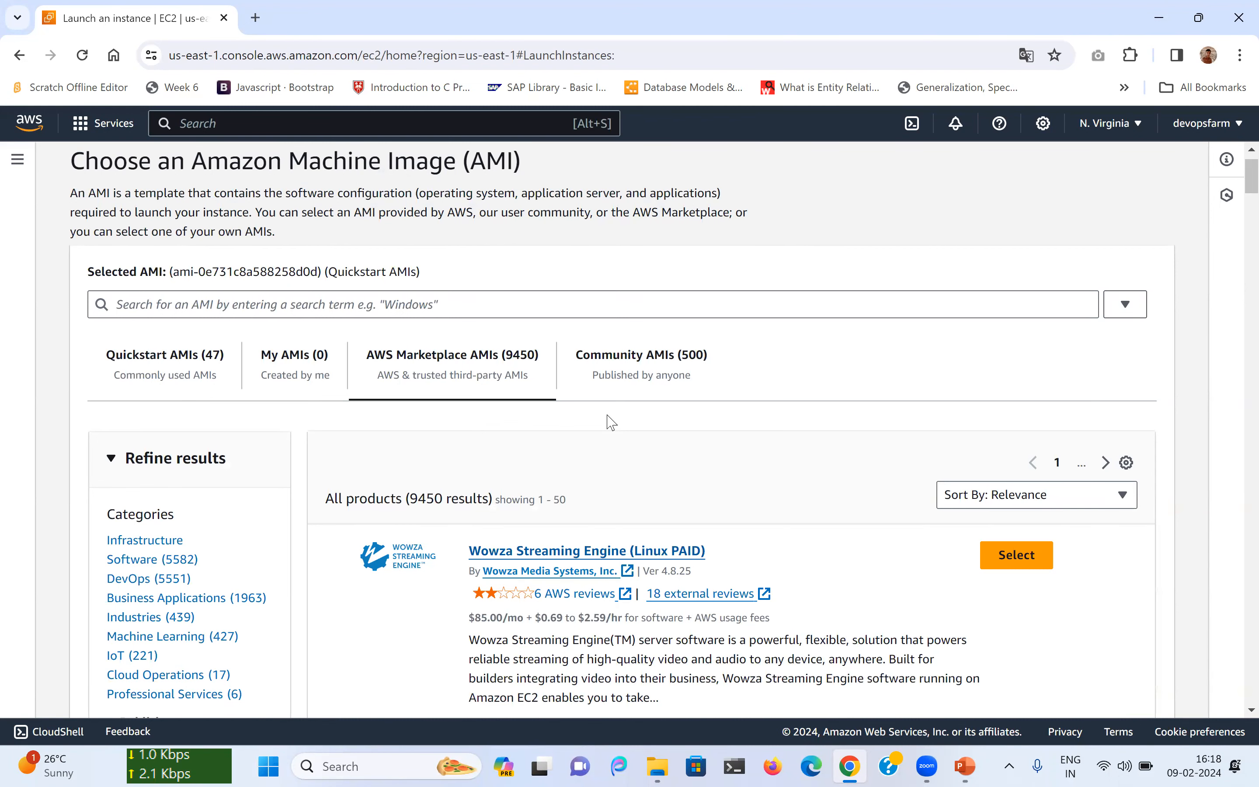
scroll(611, 421, "up", 1)
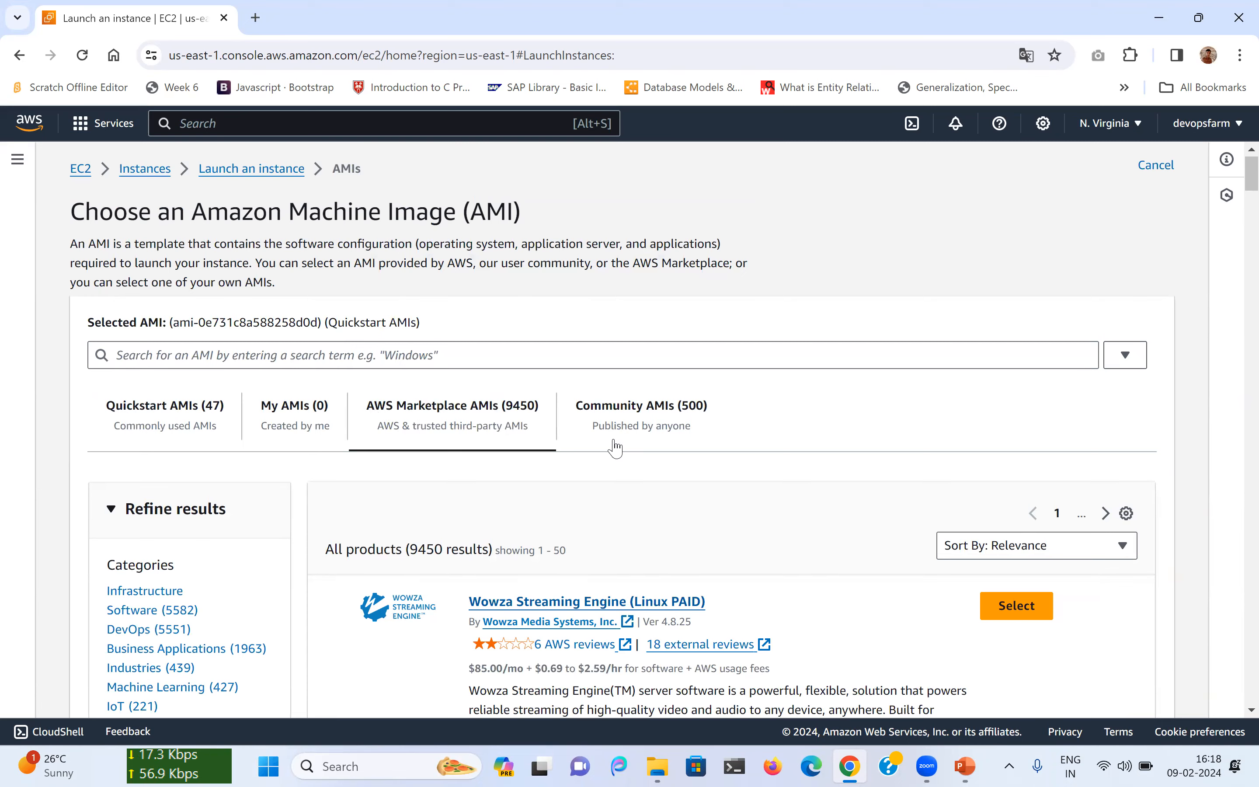
scroll(615, 447, "down", 10)
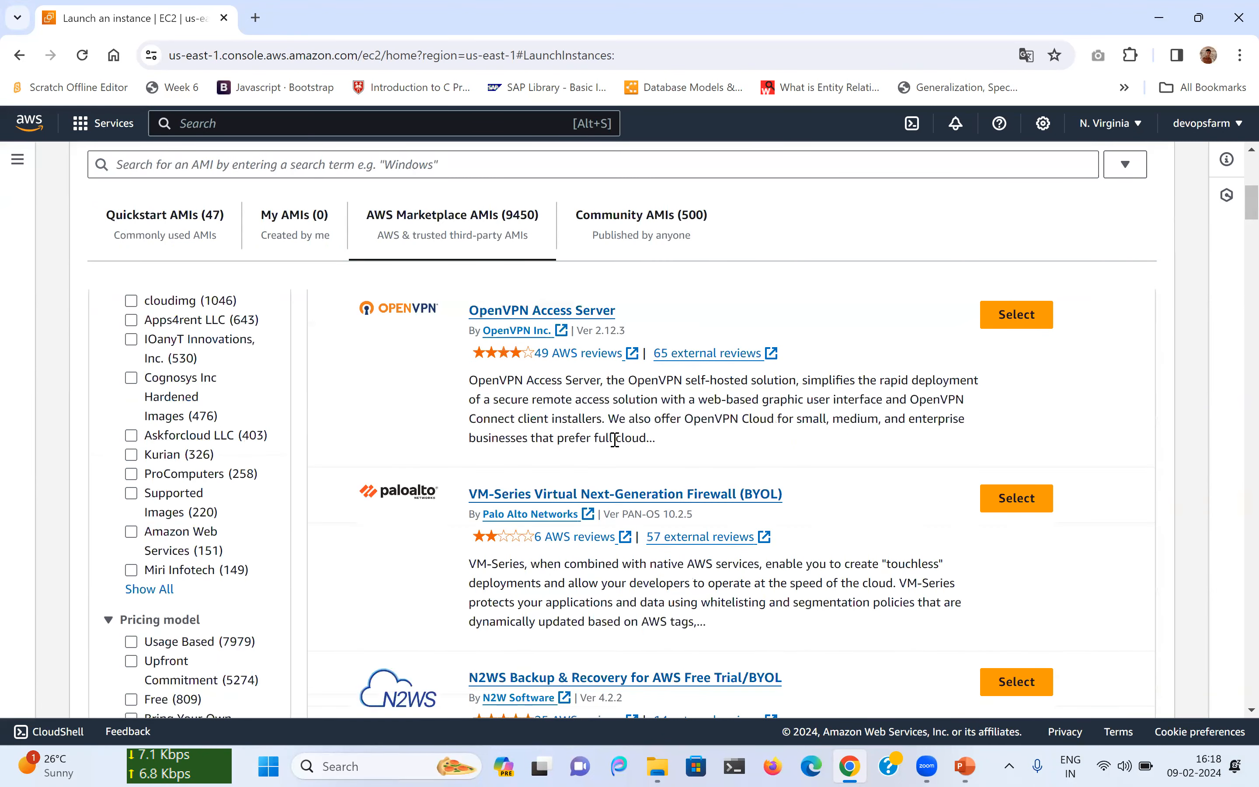
scroll(614, 439, "down", 4)
scroll(615, 447, "down", 3)
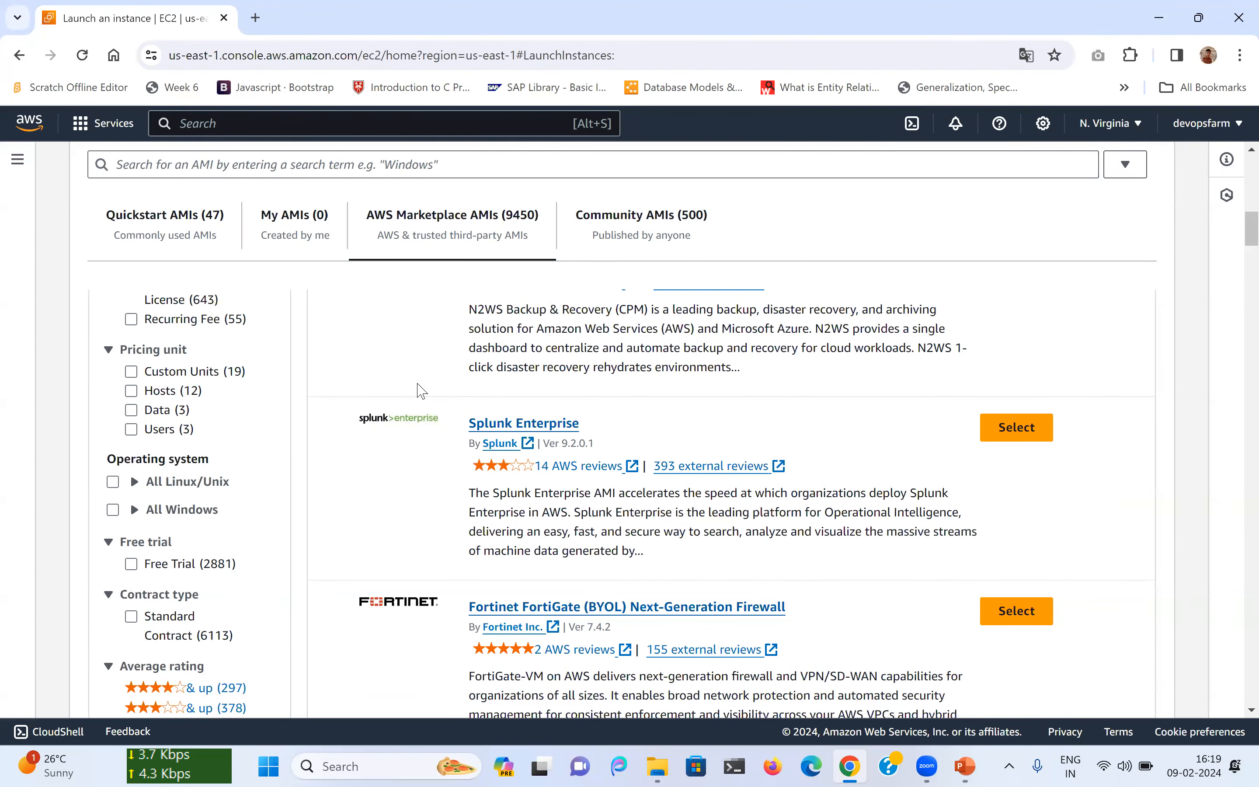
scroll(416, 375, "down", 2)
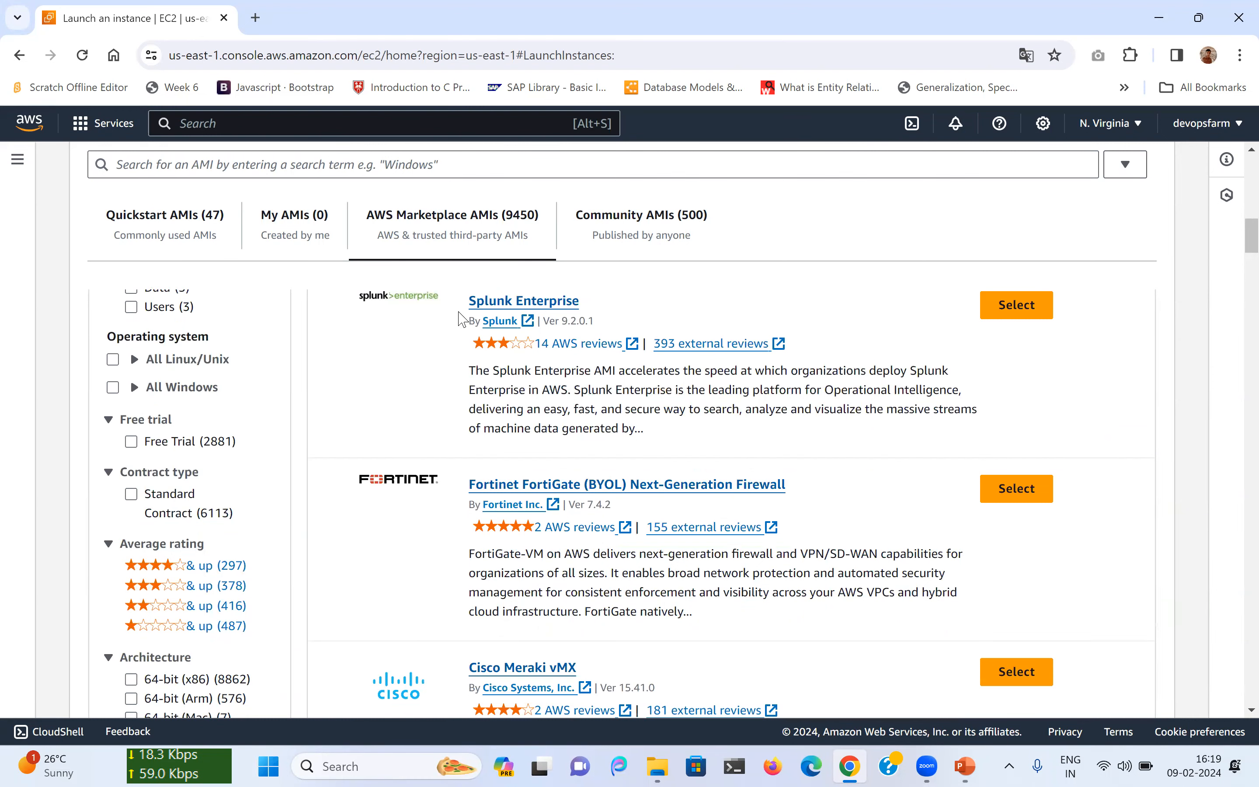
Browse the unfiltered AWS Marketplace products to see which vendor images are offered
scroll(478, 411, "down", 12)
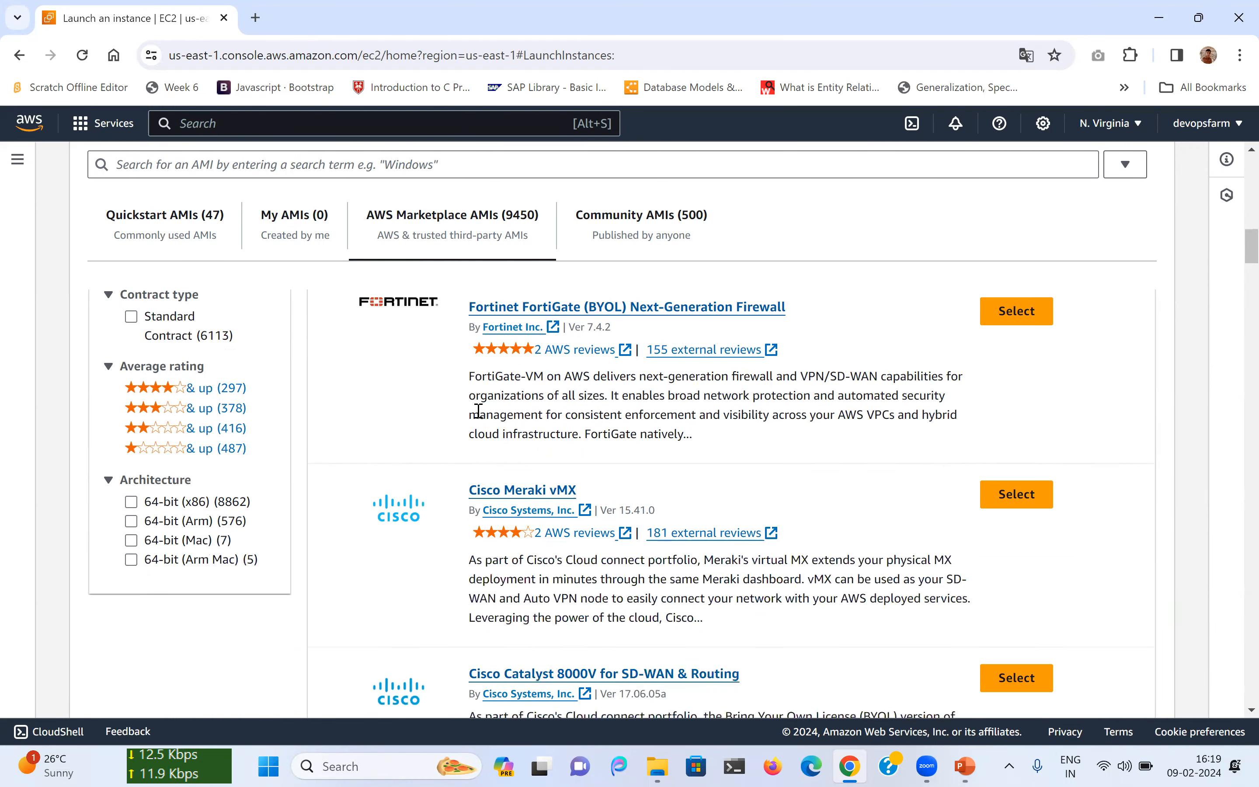
scroll(478, 410, "down", 4)
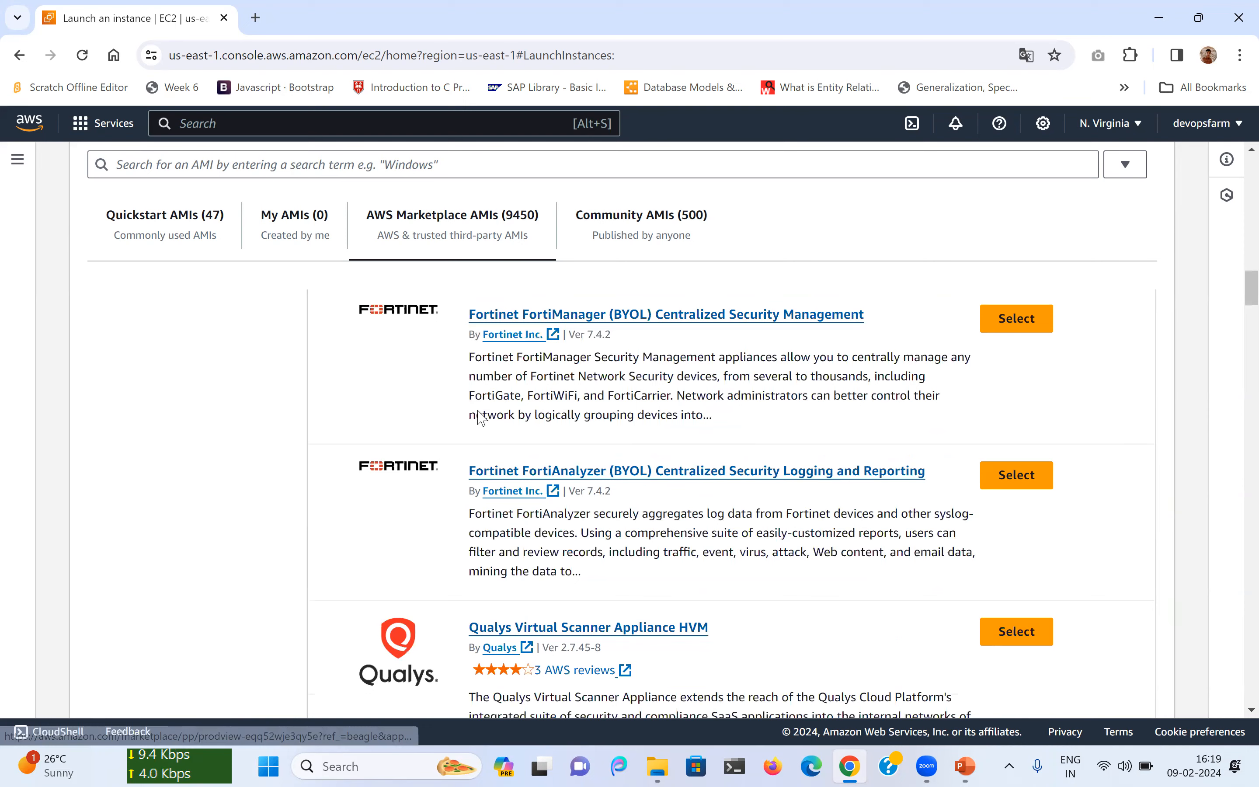
scroll(479, 413, "down", 6)
scroll(478, 410, "down", 8)
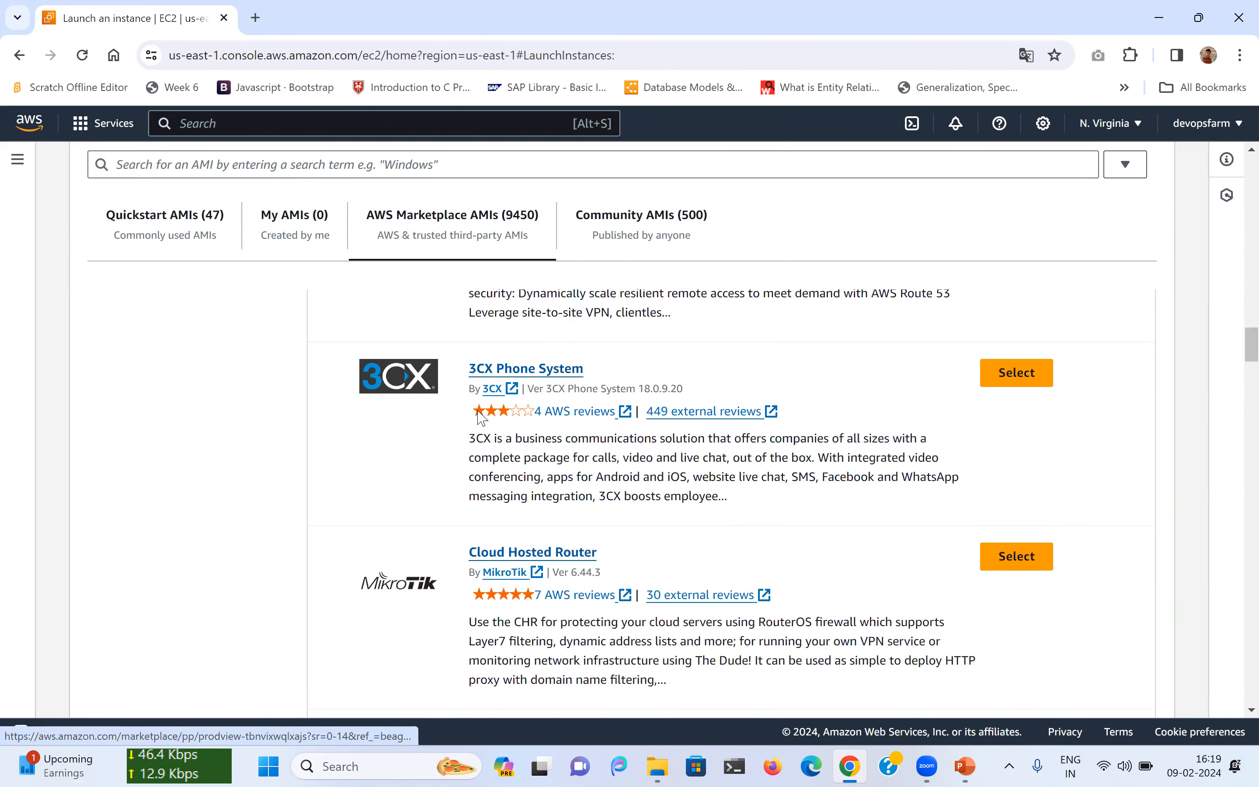
scroll(478, 414, "up", 4)
scroll(479, 414, "down", 5)
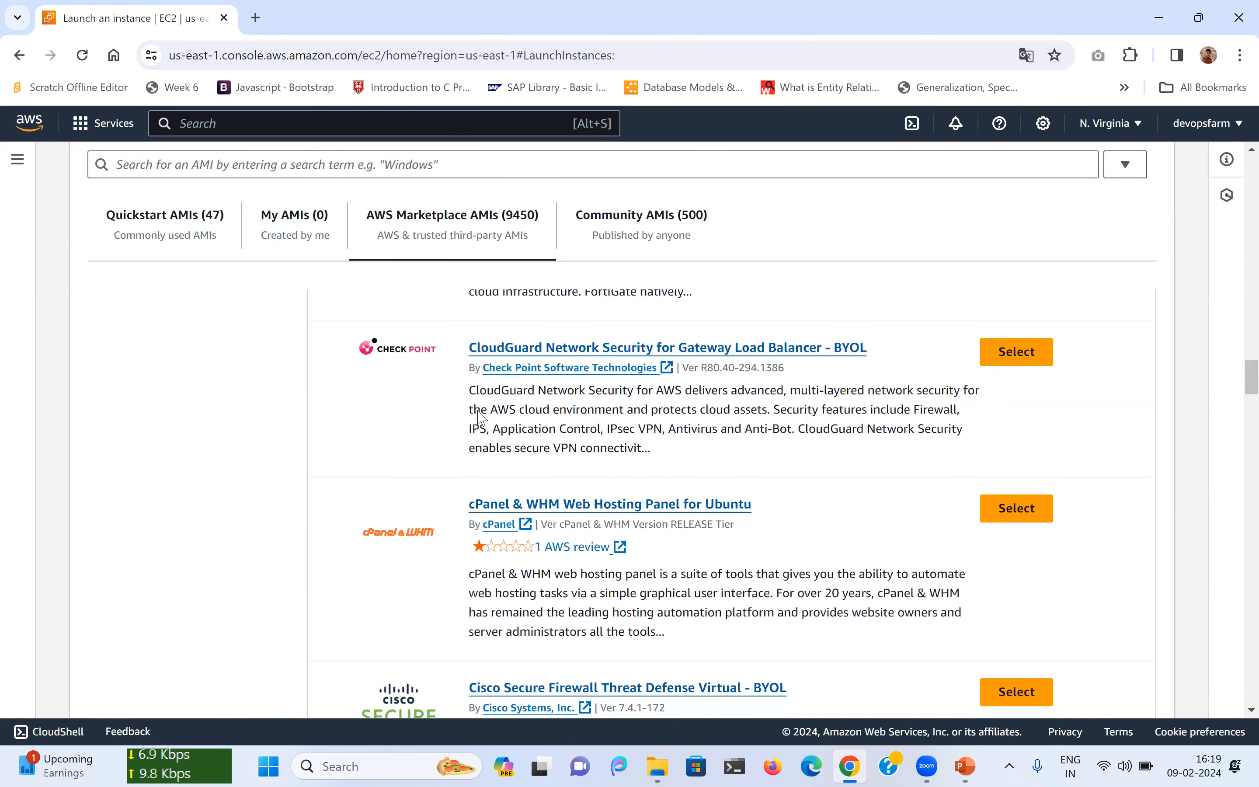
scroll(479, 416, "down", 7)
scroll(479, 416, "down", 10)
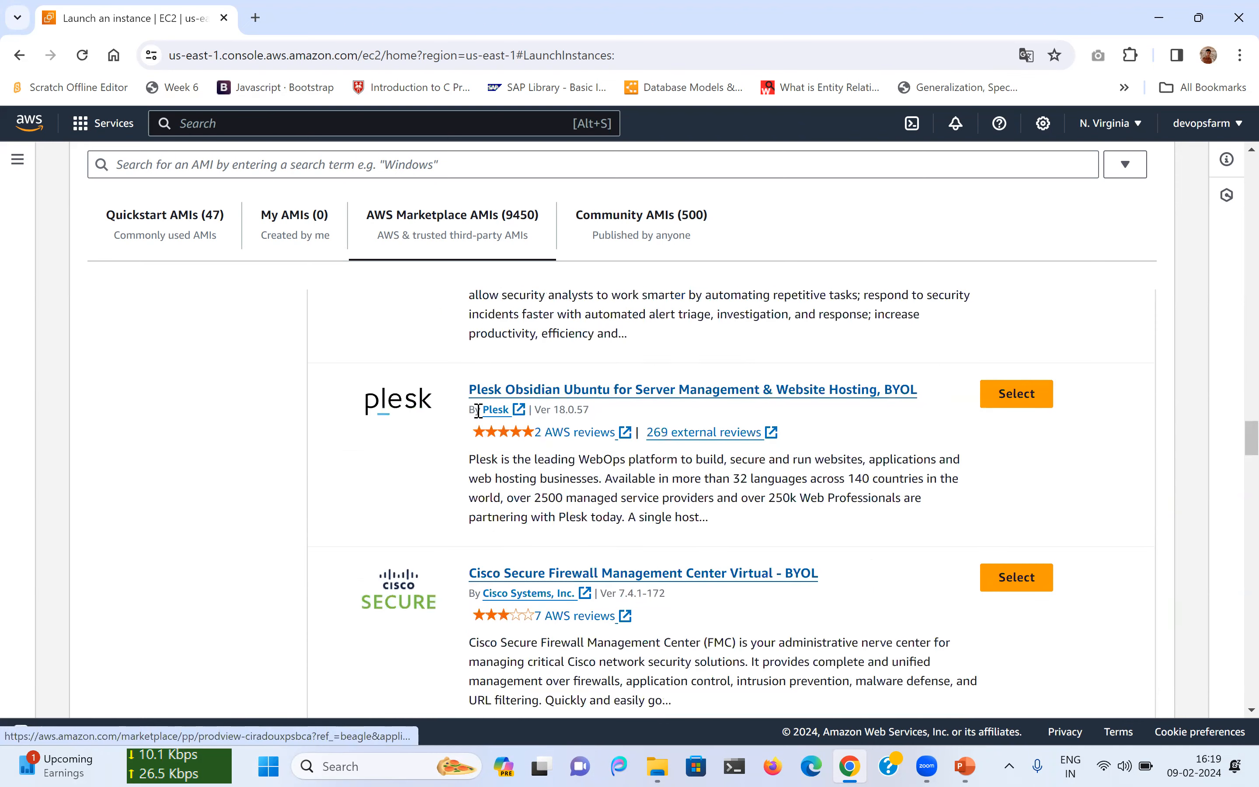
scroll(479, 411, "down", 10)
scroll(479, 410, "down", 8)
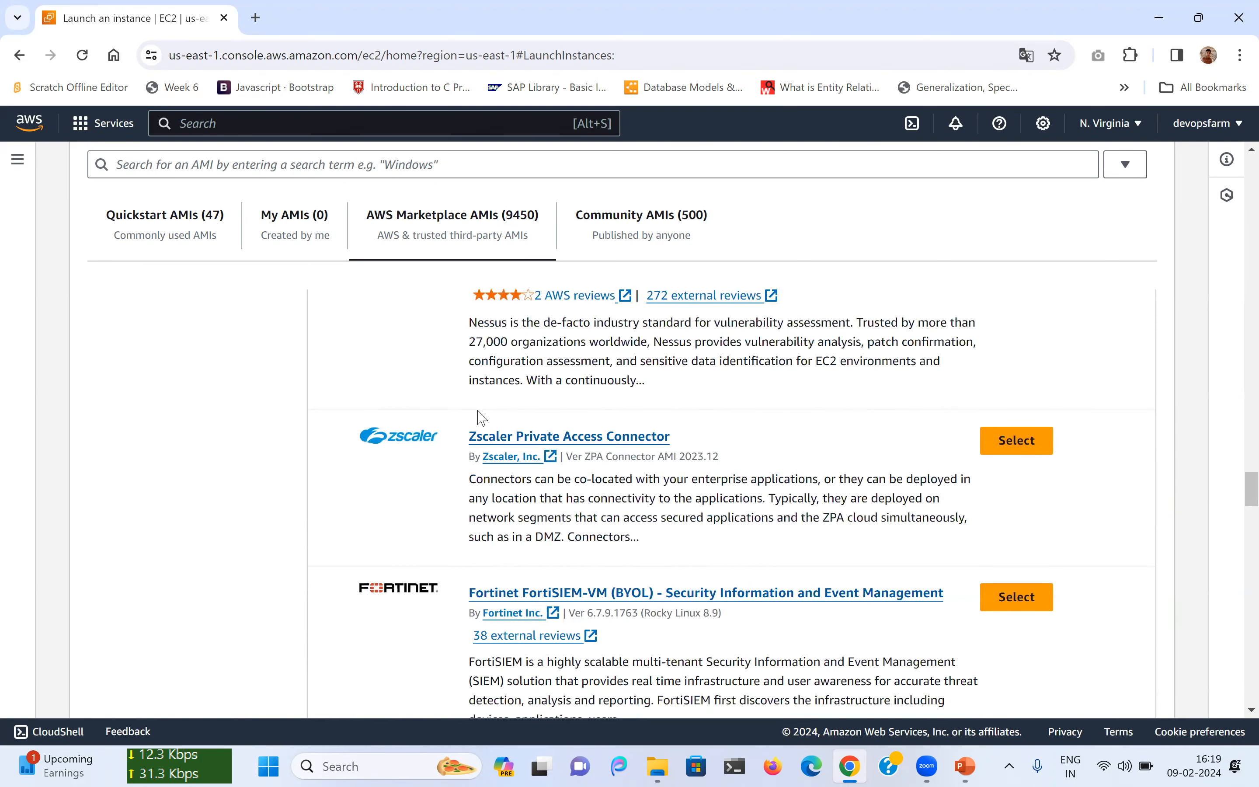
scroll(479, 413, "down", 8)
scroll(479, 413, "down", 4)
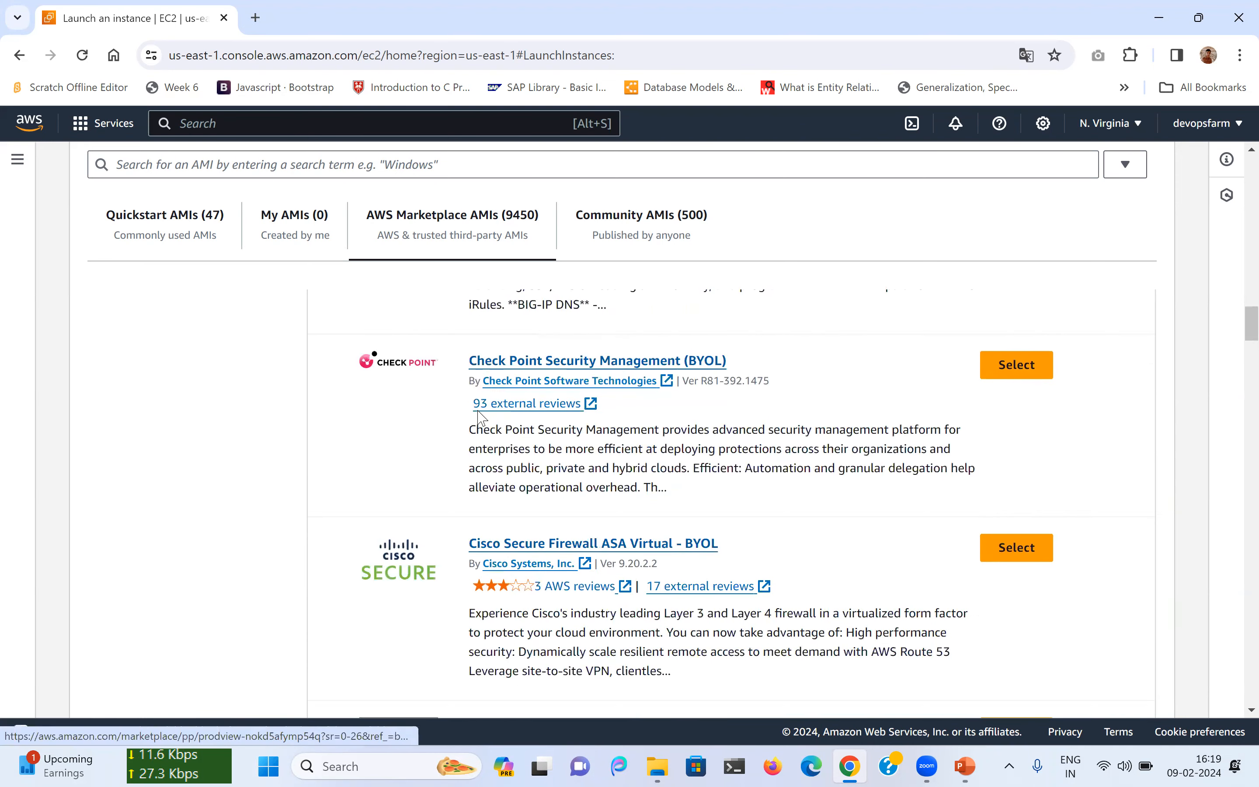
scroll(479, 416, "up", 20)
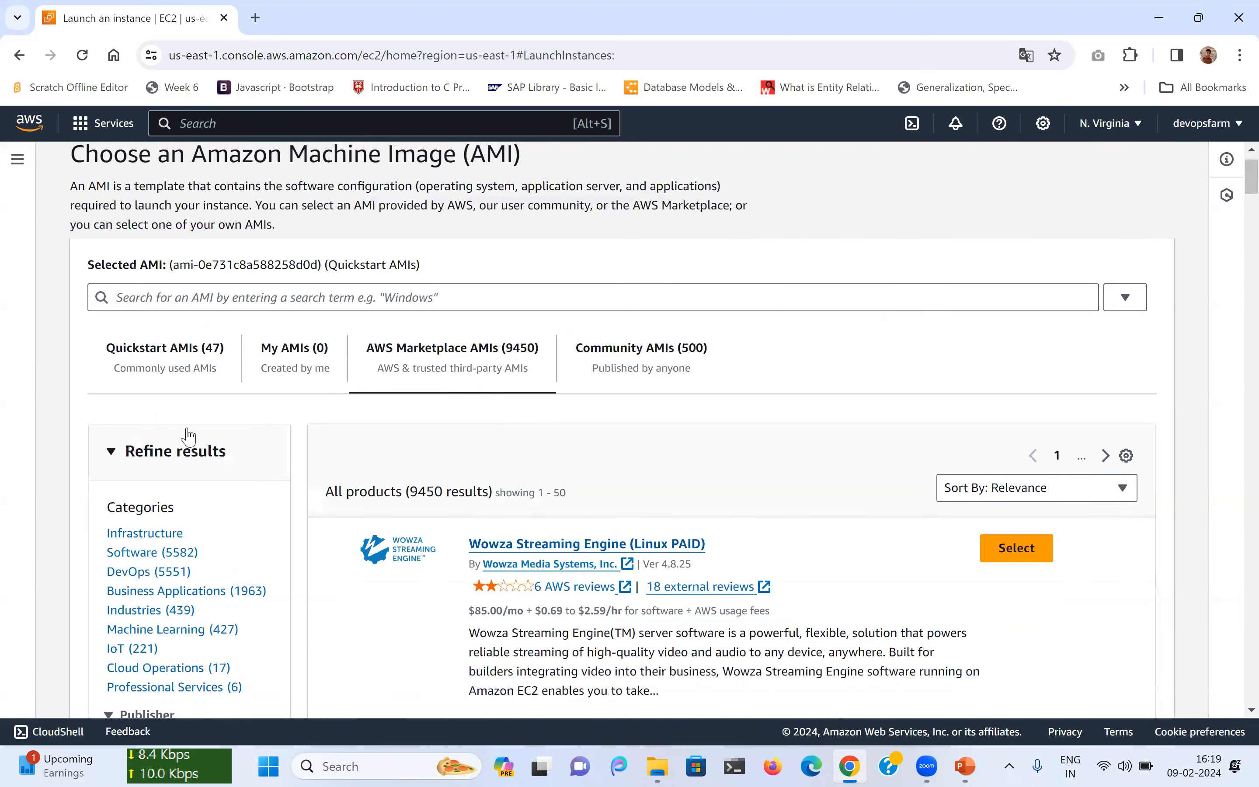
Filter the AWS Marketplace AMIs by the DevOps category and look through the listed products
scroll(141, 492, "down", 1)
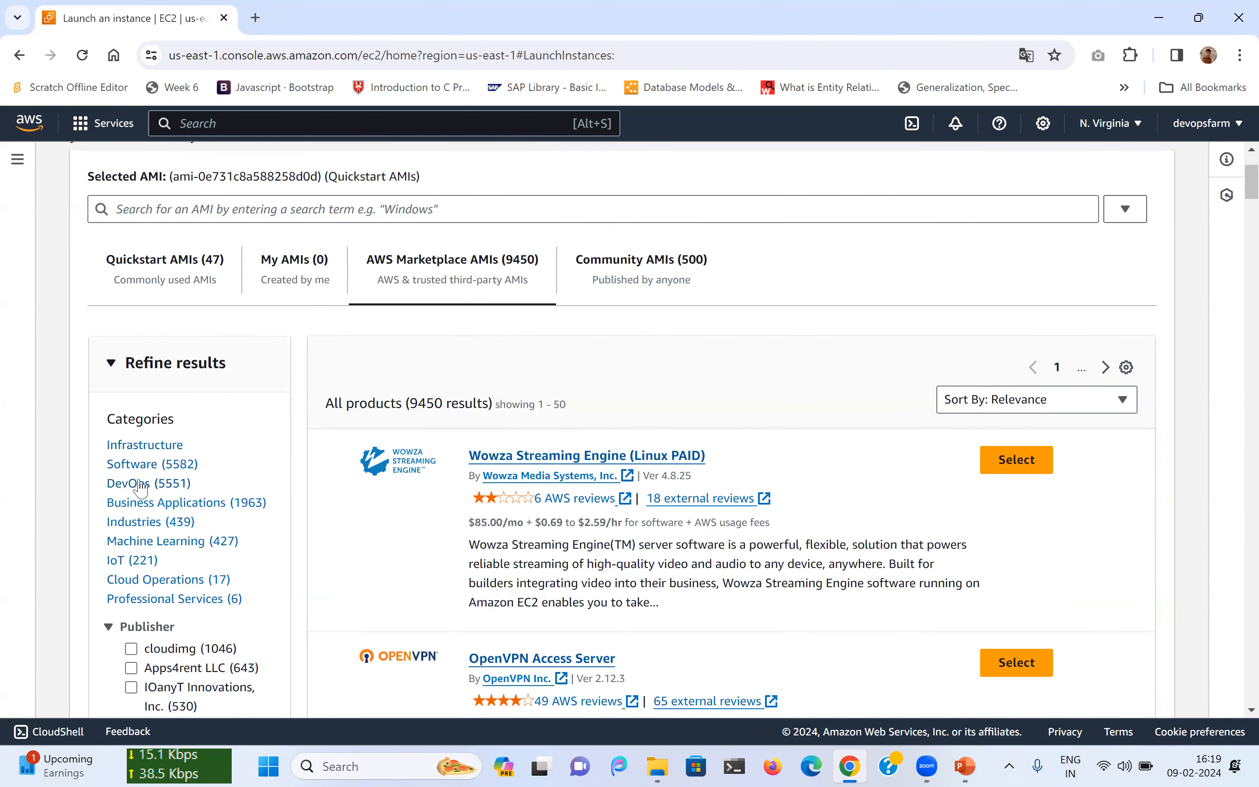
left_click(139, 483)
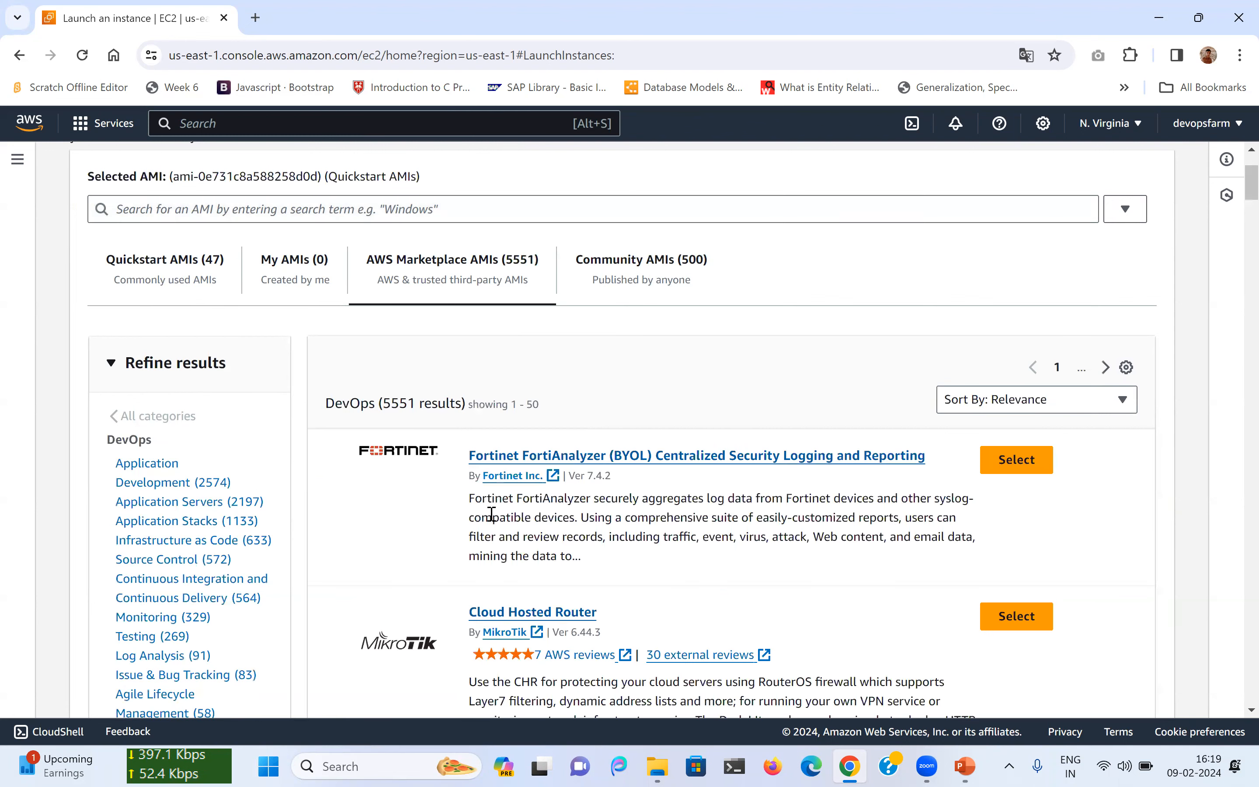
scroll(491, 514, "down", 5)
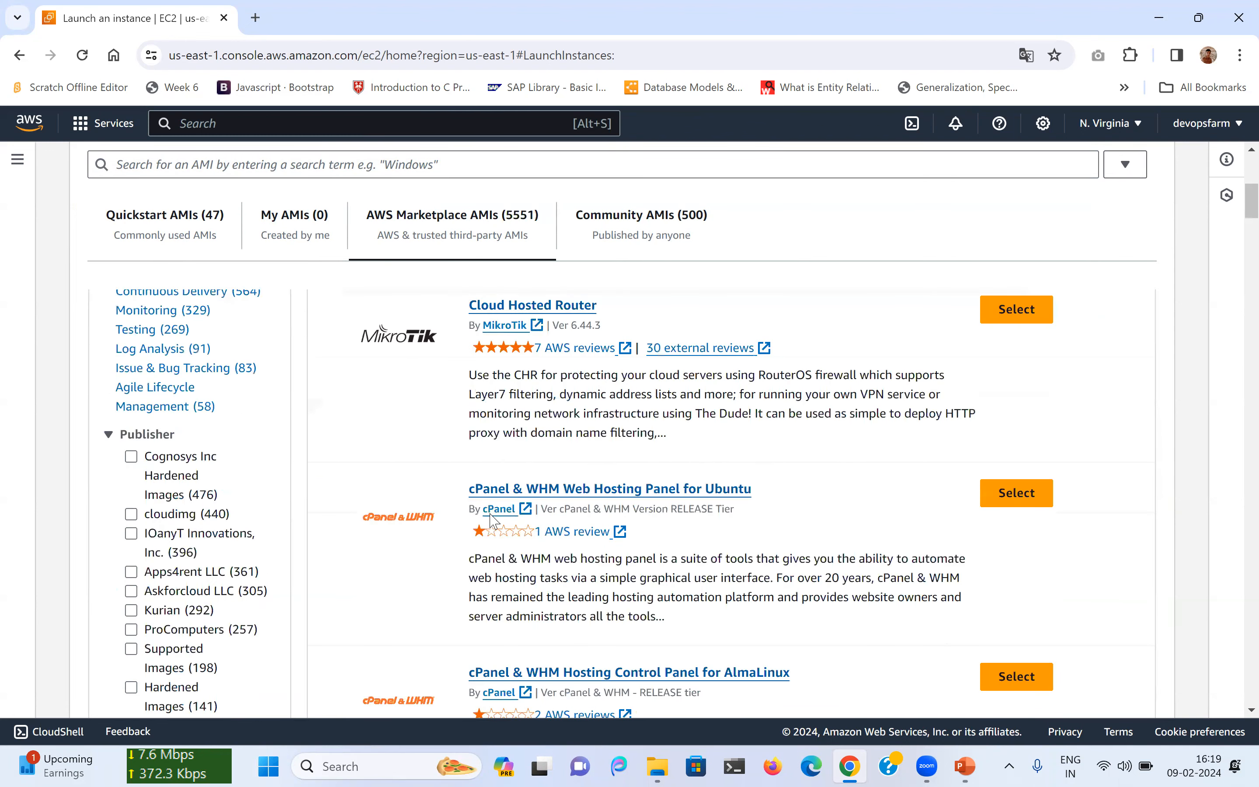
scroll(491, 518, "down", 5)
scroll(491, 521, "down", 5)
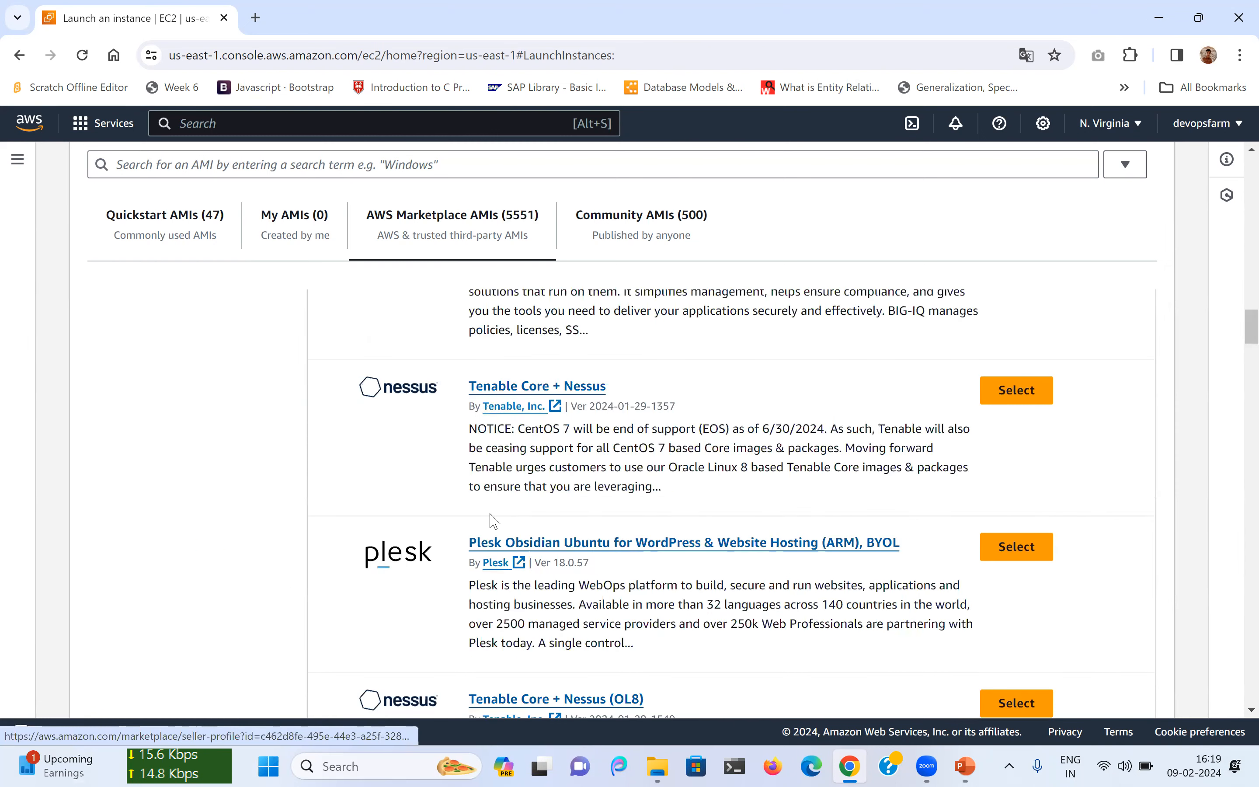
scroll(490, 514, "down", 5)
scroll(493, 519, "down", 5)
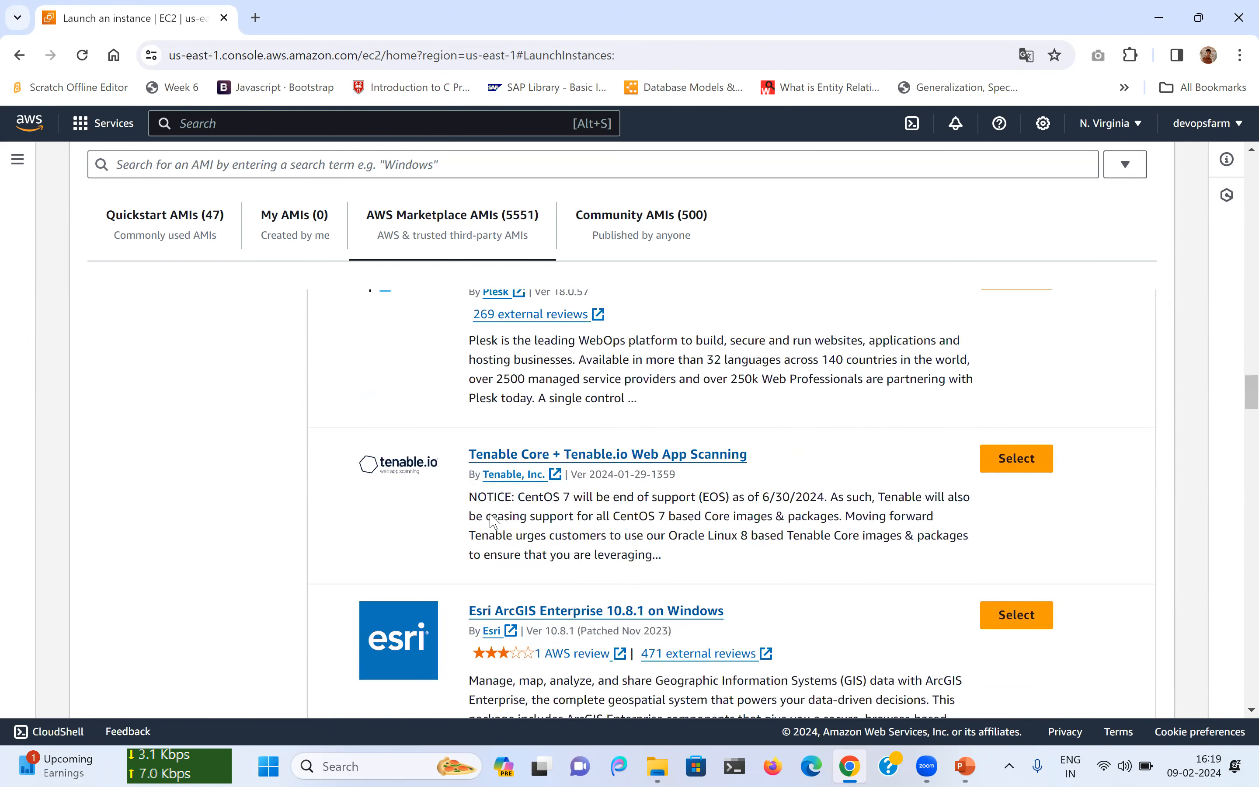
scroll(493, 520, "down", 6)
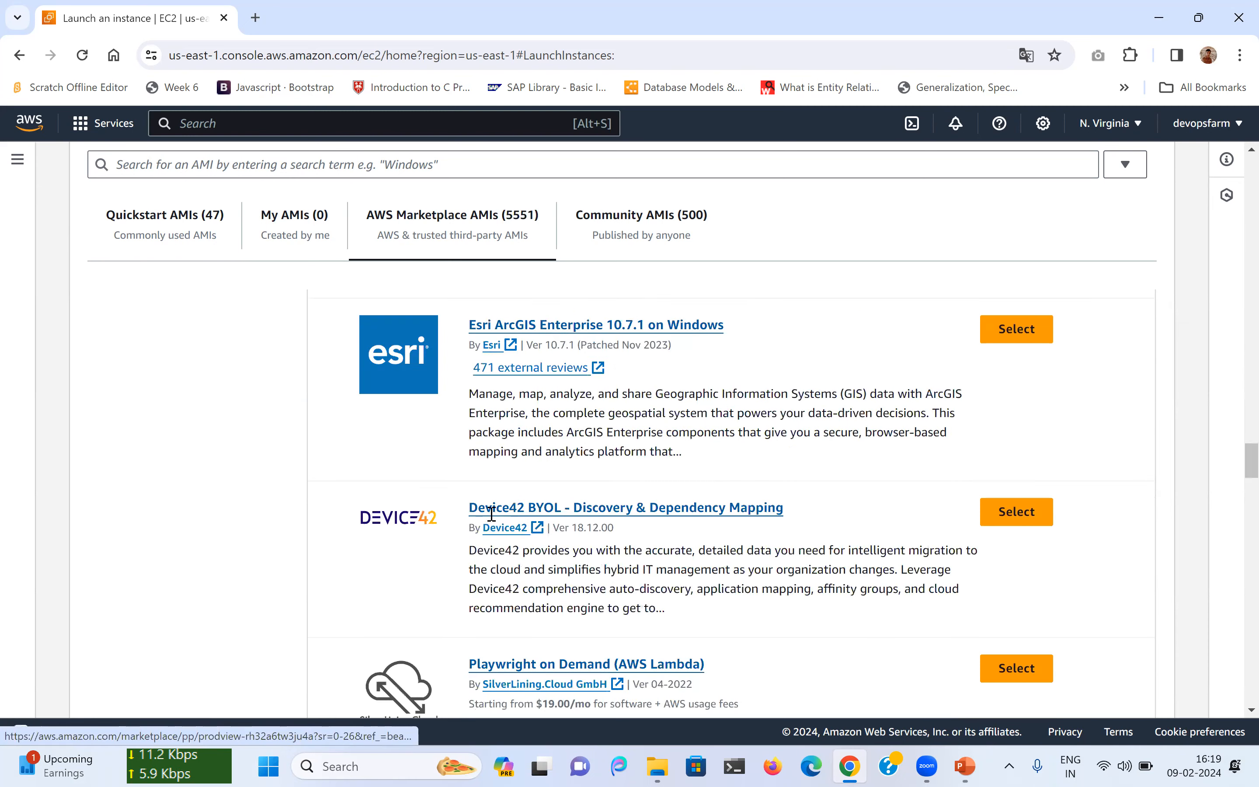
scroll(491, 515, "down", 5)
scroll(491, 514, "down", 4)
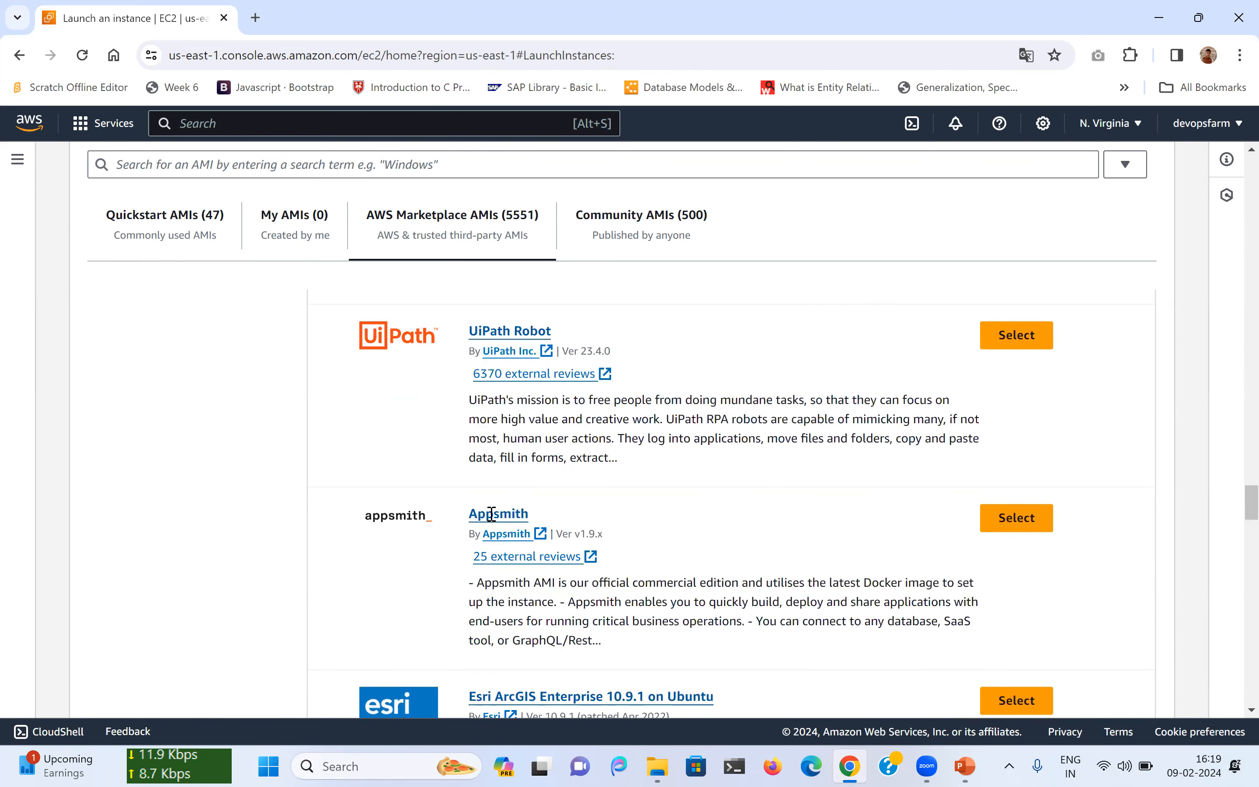
scroll(491, 514, "down", 5)
scroll(490, 514, "down", 5)
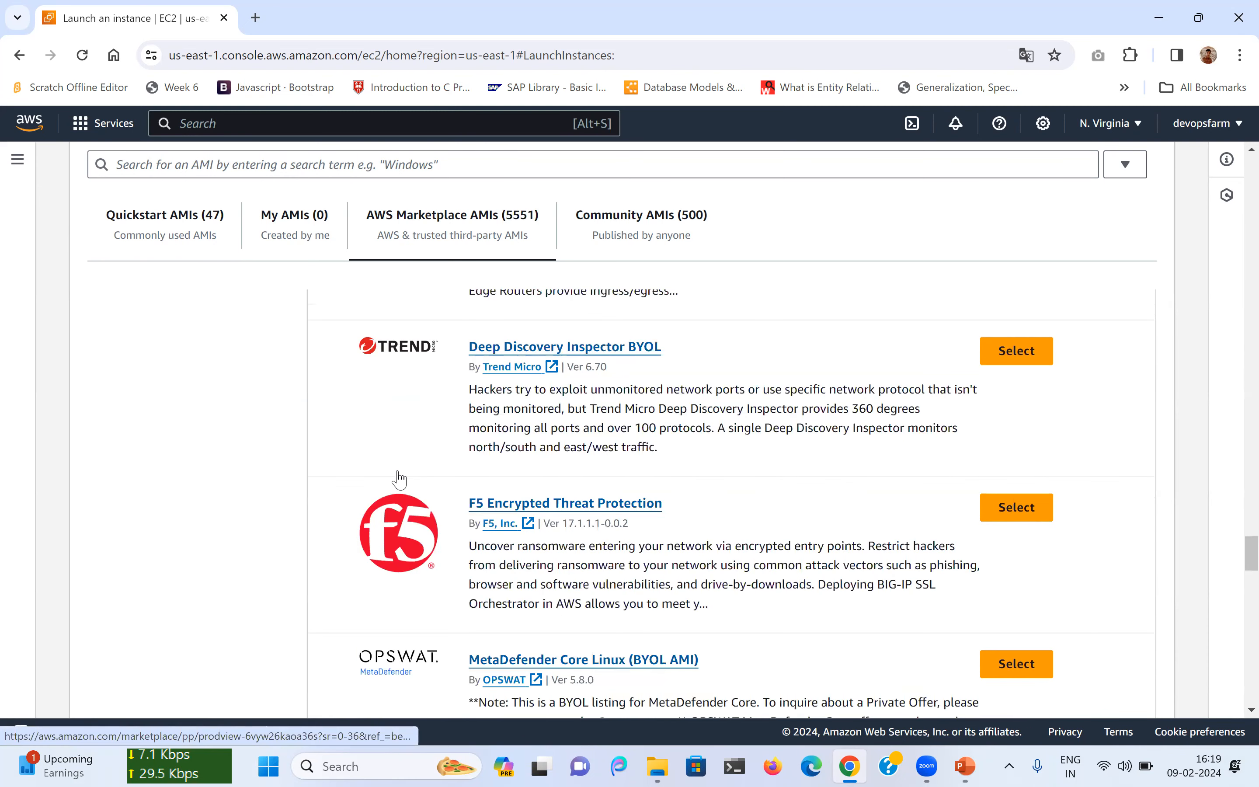
scroll(399, 479, "down", 3)
scroll(399, 479, "down", 7)
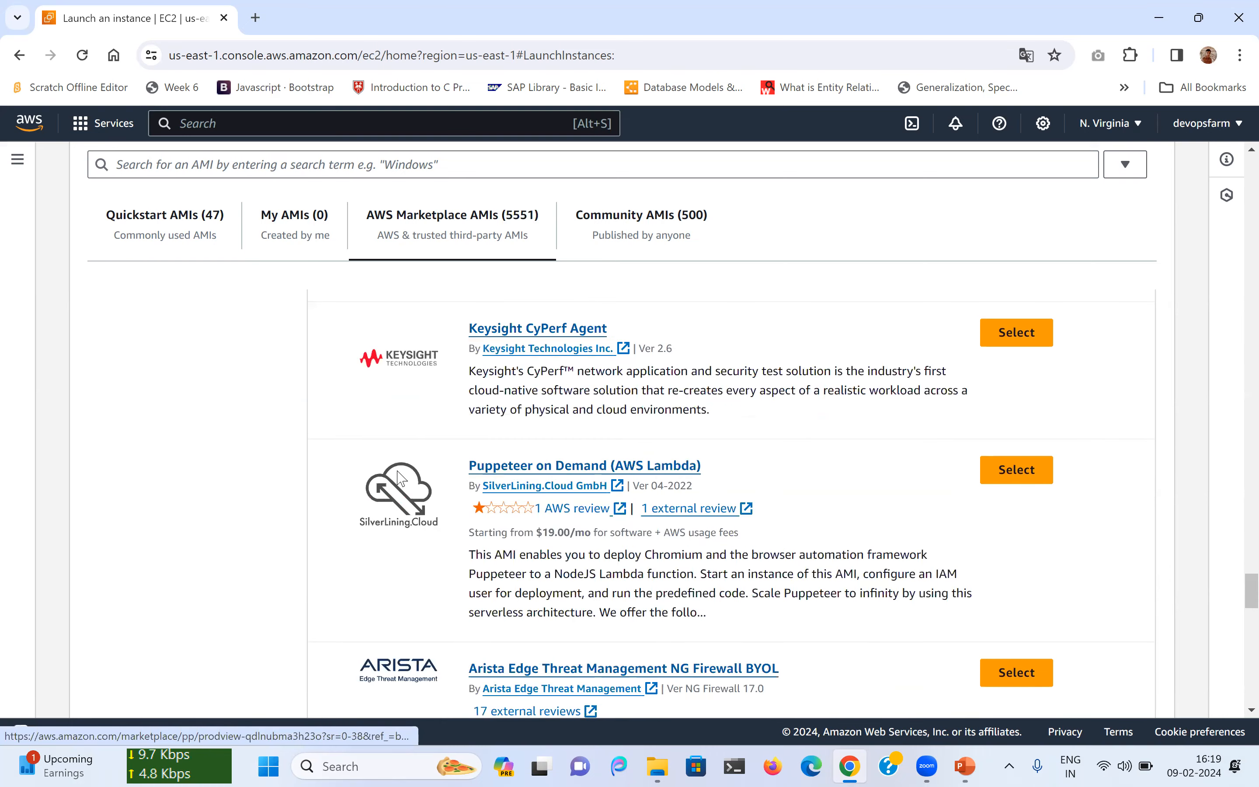
scroll(399, 477, "down", 8)
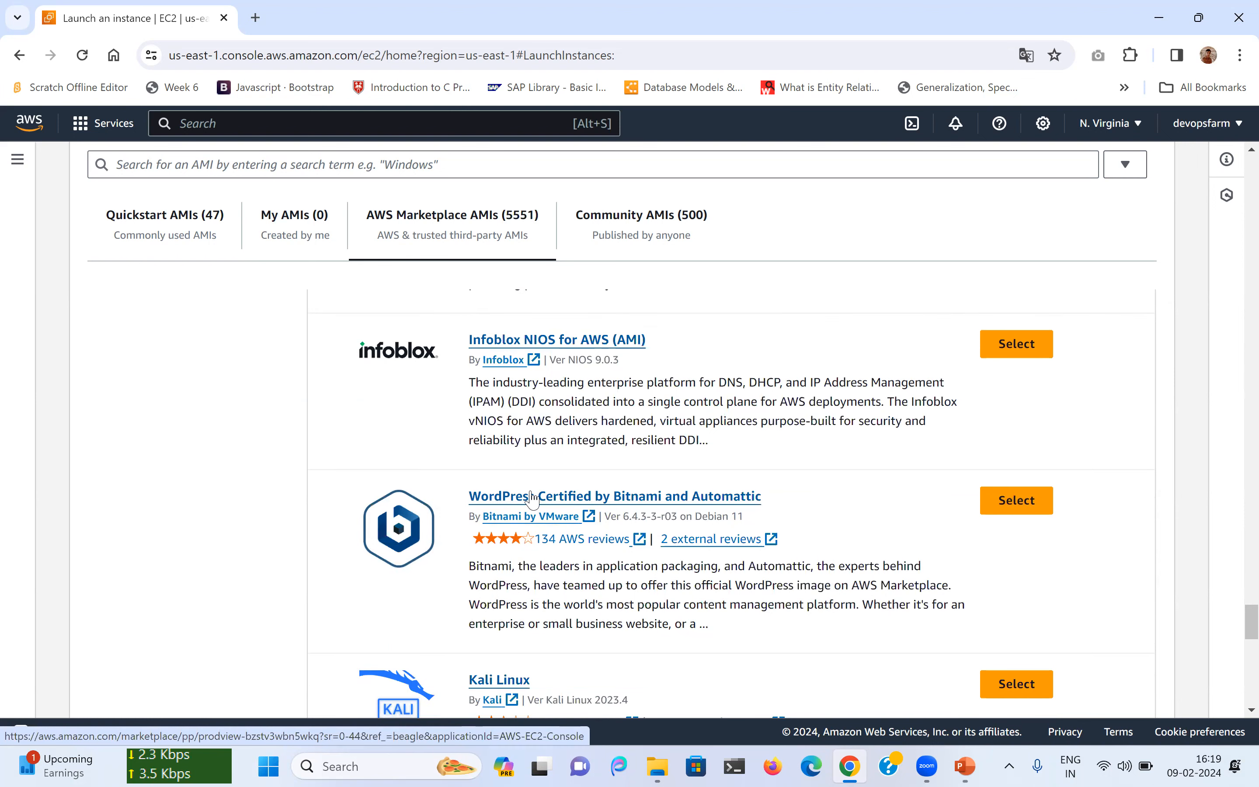
scroll(969, 500, "down", 3)
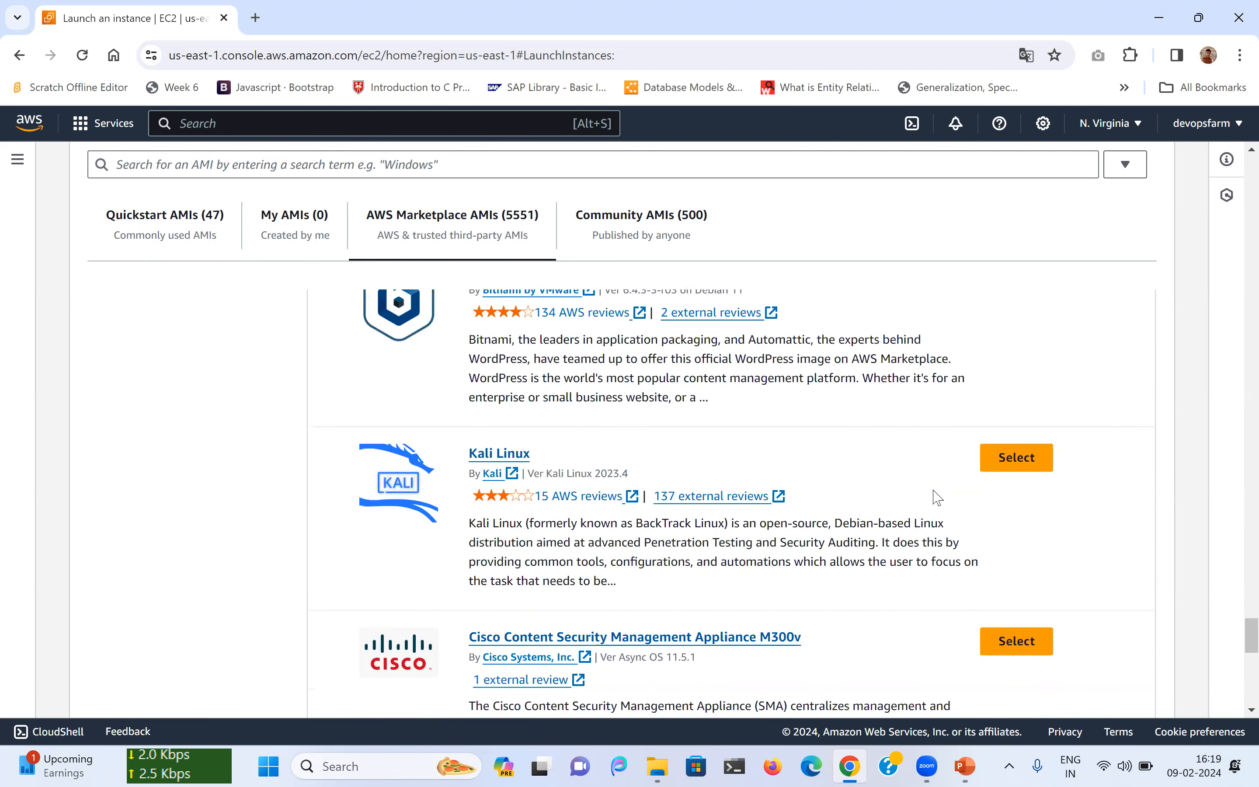
scroll(679, 475, "down", 3)
scroll(680, 475, "down", 3)
scroll(681, 481, "down", 5)
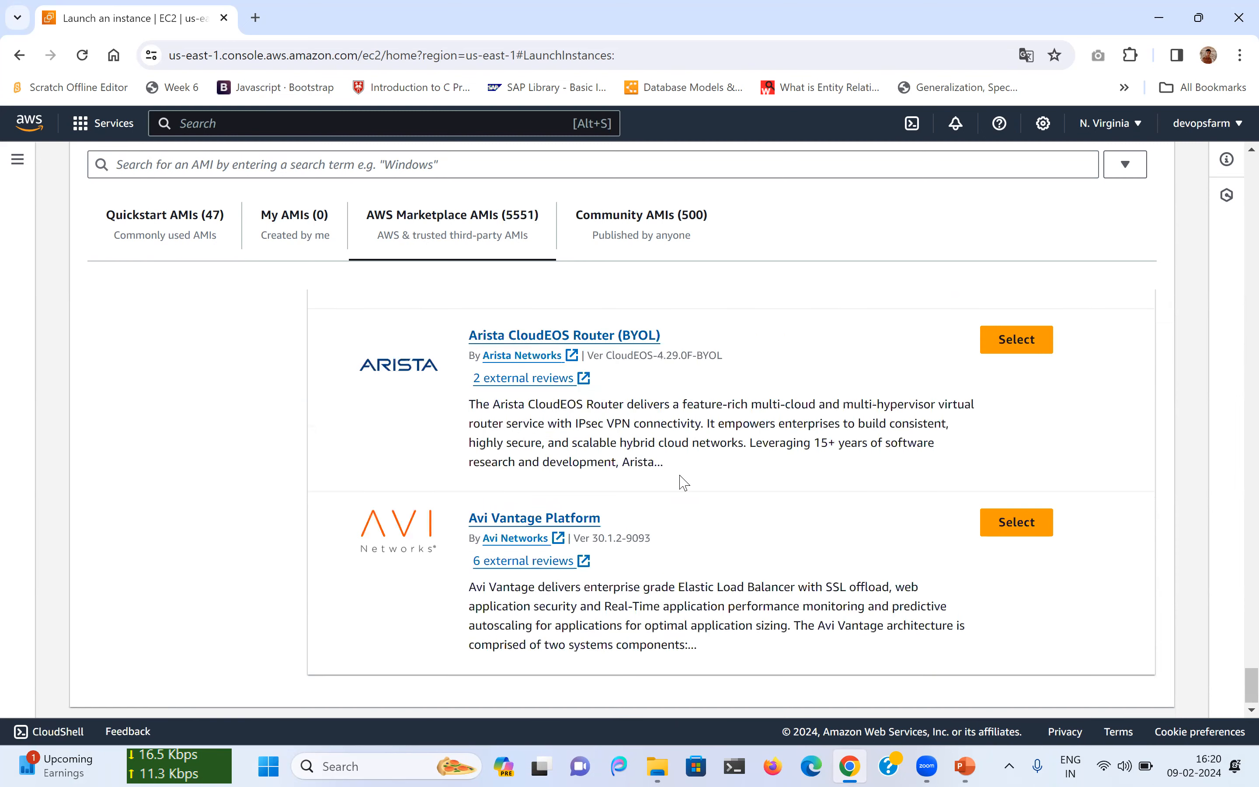
scroll(684, 483, "up", 5)
scroll(684, 483, "up", 5)
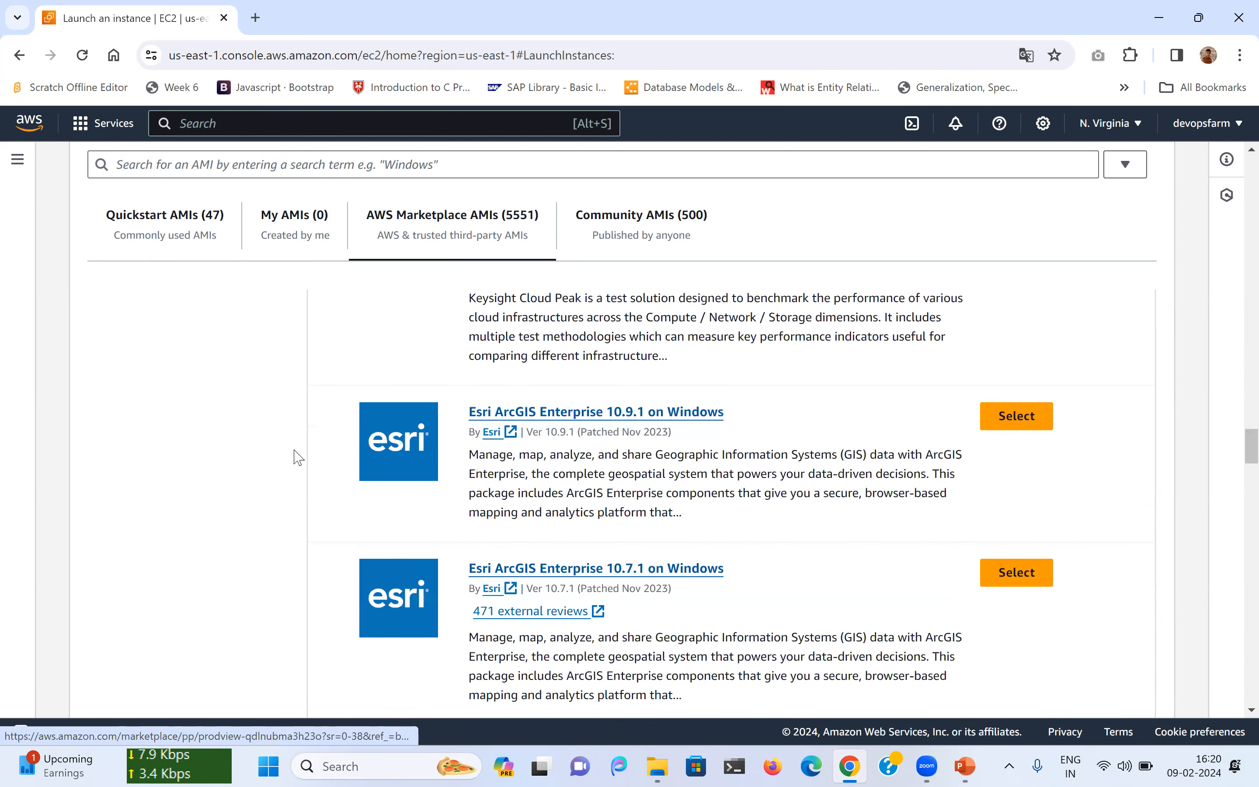
scroll(298, 456, "up", 5)
scroll(298, 457, "up", 5)
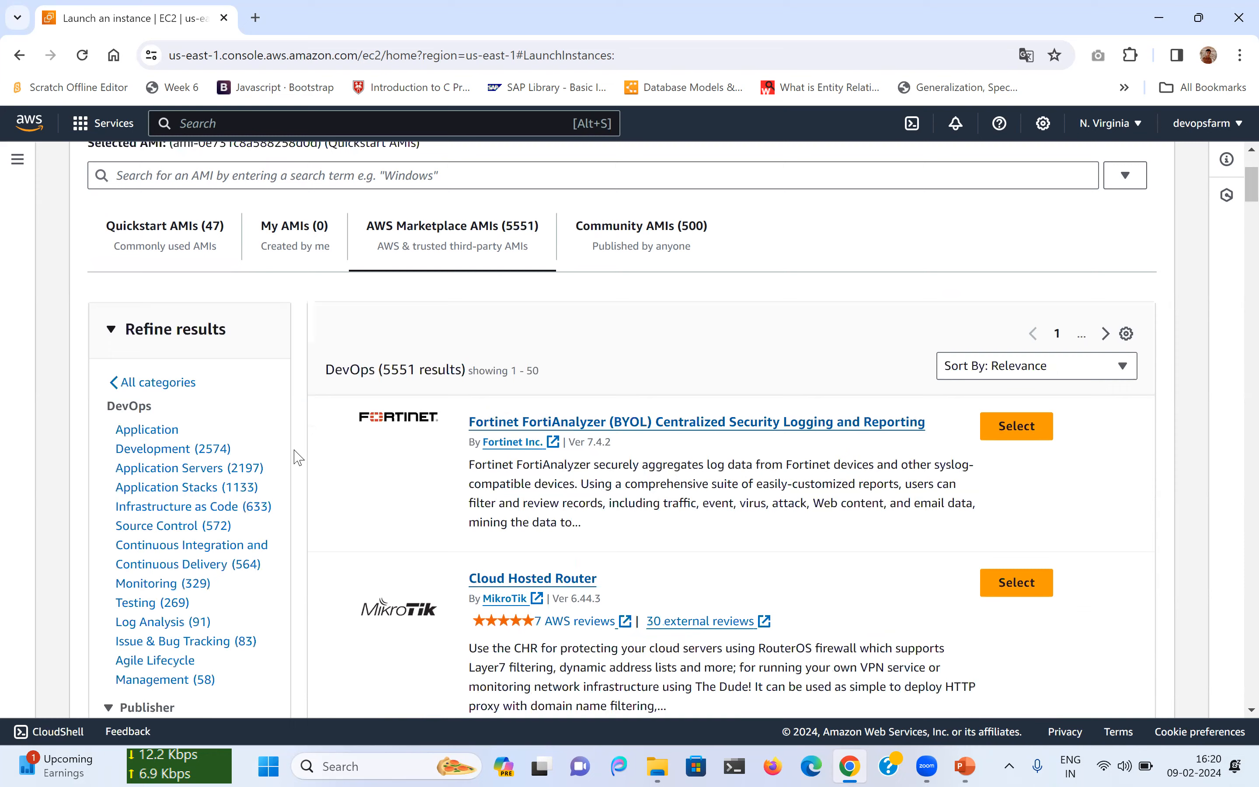
scroll(267, 312, "up", 3)
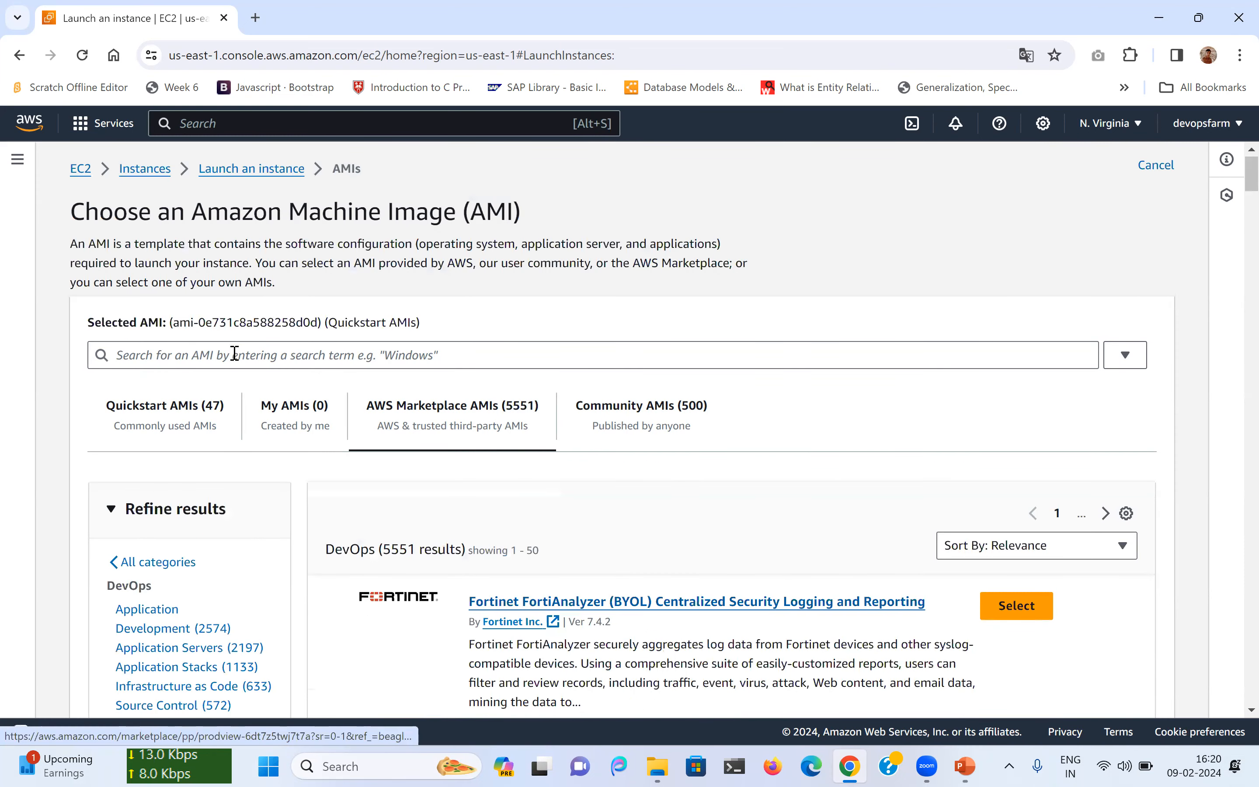
Search the AMI catalog for jenkins and look through the matching AWS Marketplace images
left_click(235, 354)
type("jenki")
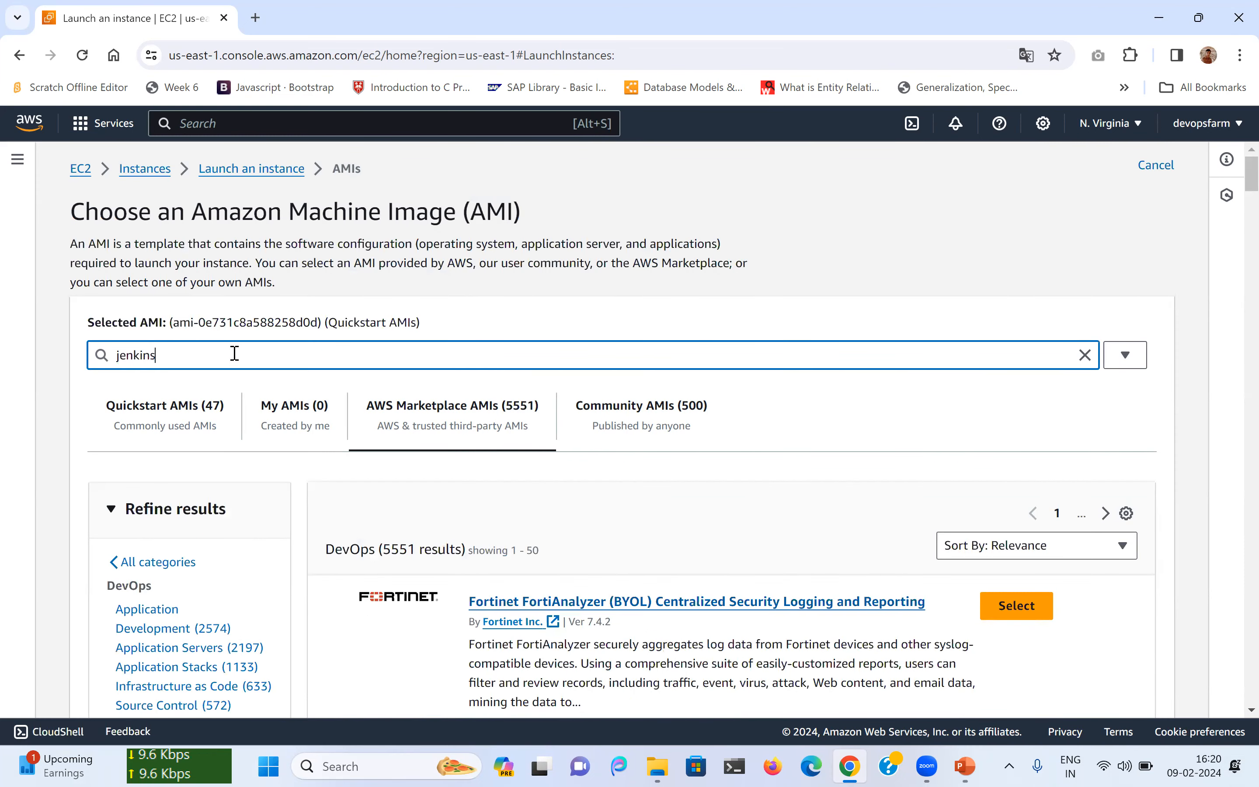
type("ns")
key("Return")
scroll(610, 508, "down", 3)
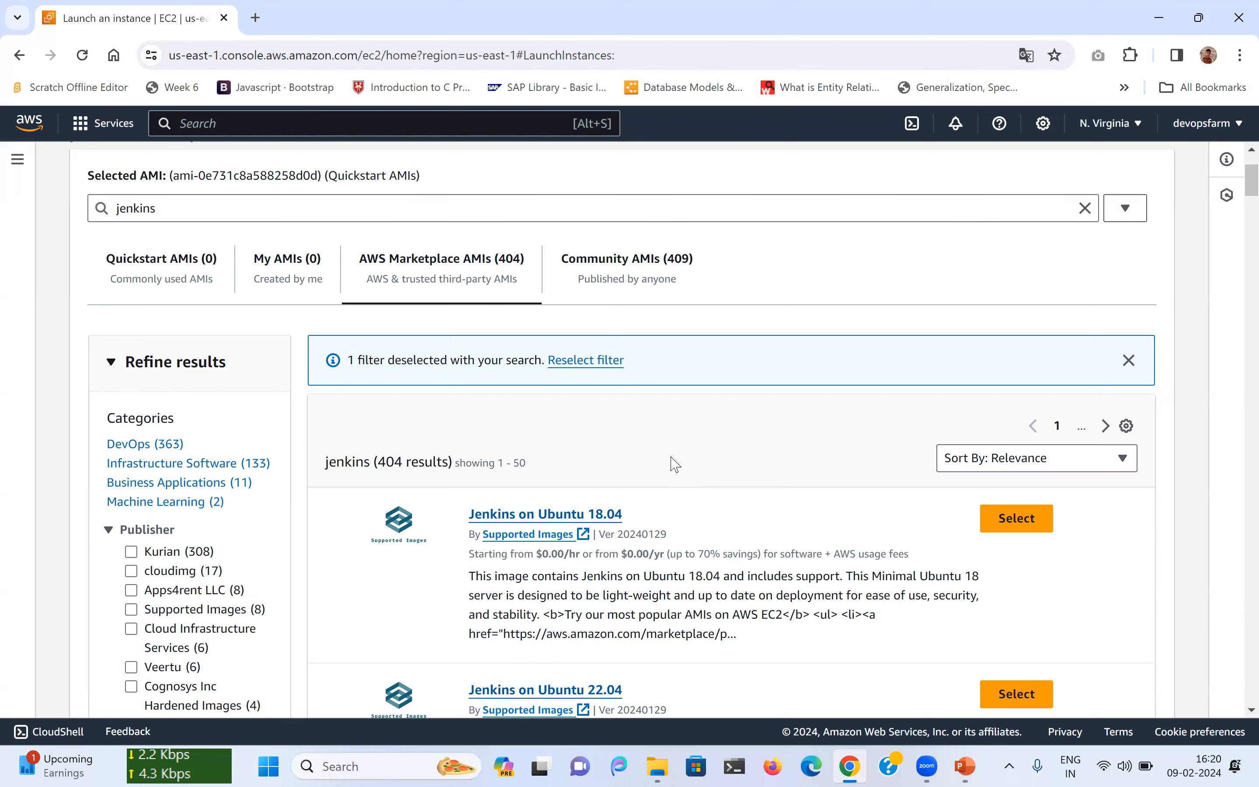
scroll(675, 464, "down", 7)
scroll(705, 518, "down", 1)
scroll(703, 516, "up", 6)
scroll(682, 497, "down", 8)
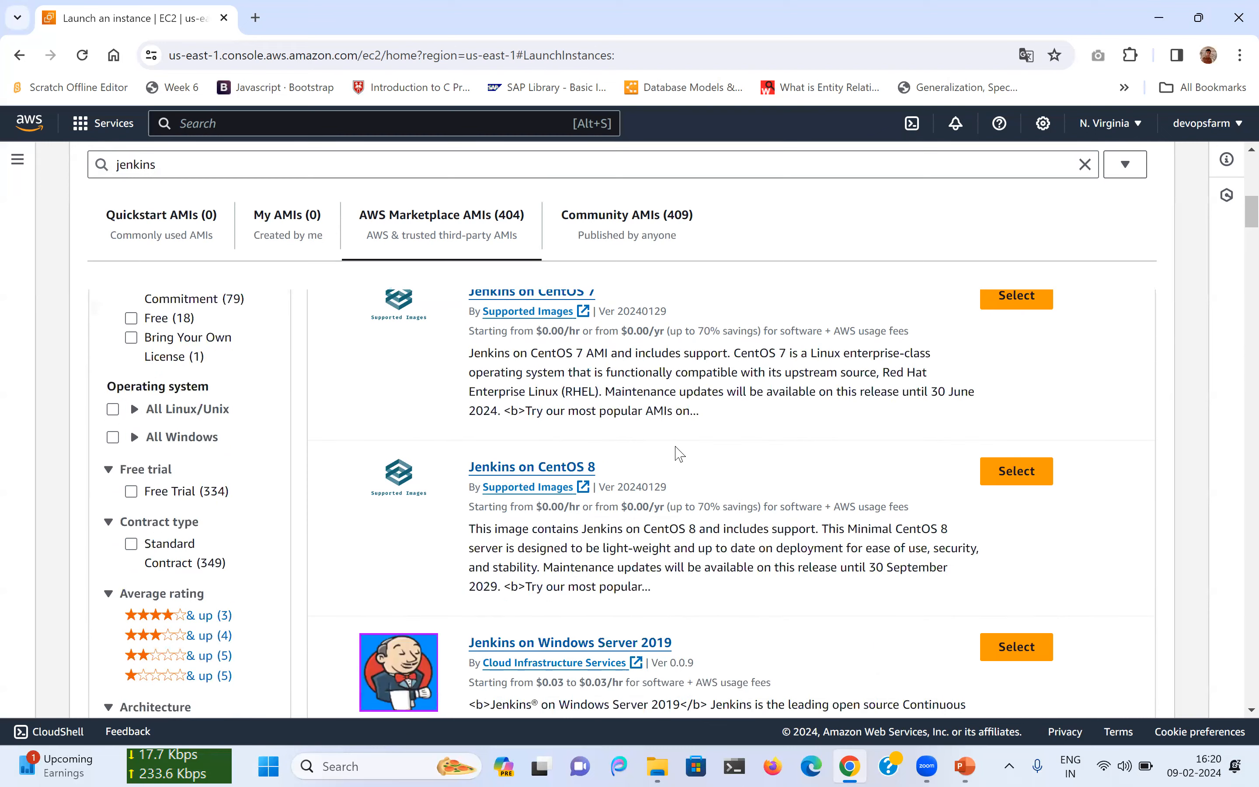
scroll(684, 466, "down", 9)
scroll(689, 475, "up", 10)
scroll(450, 416, "up", 3)
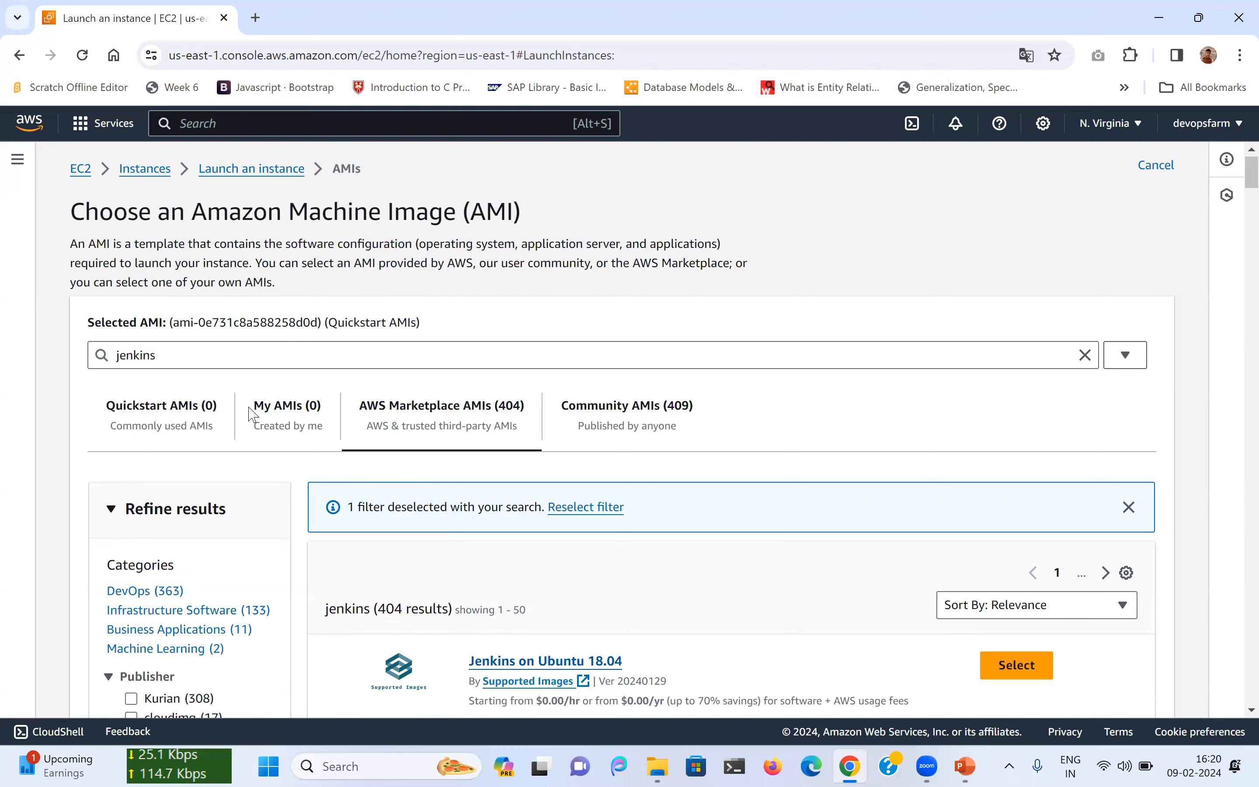
Check the Quickstart AMIs for the jenkins search, and return to the instance launch form without picking another image
left_click(172, 414)
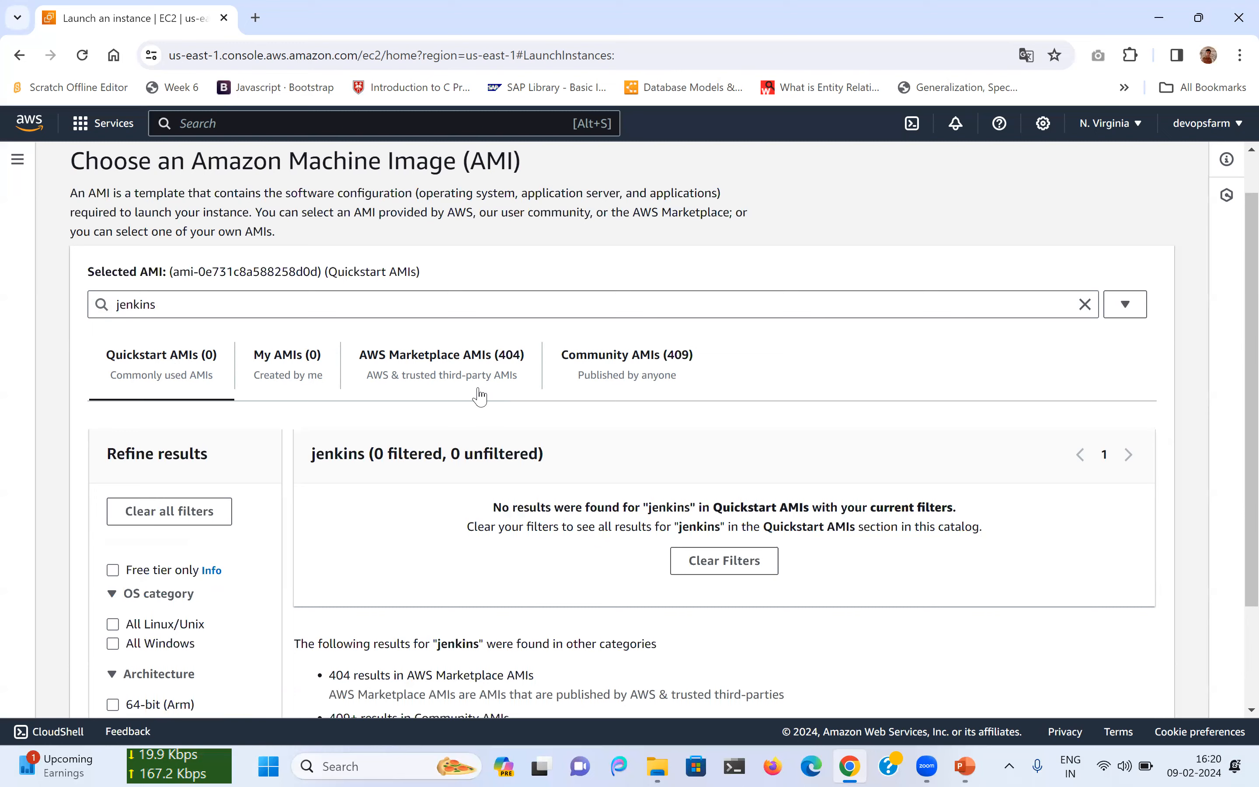
scroll(477, 394, "down", 2)
scroll(476, 390, "up", 3)
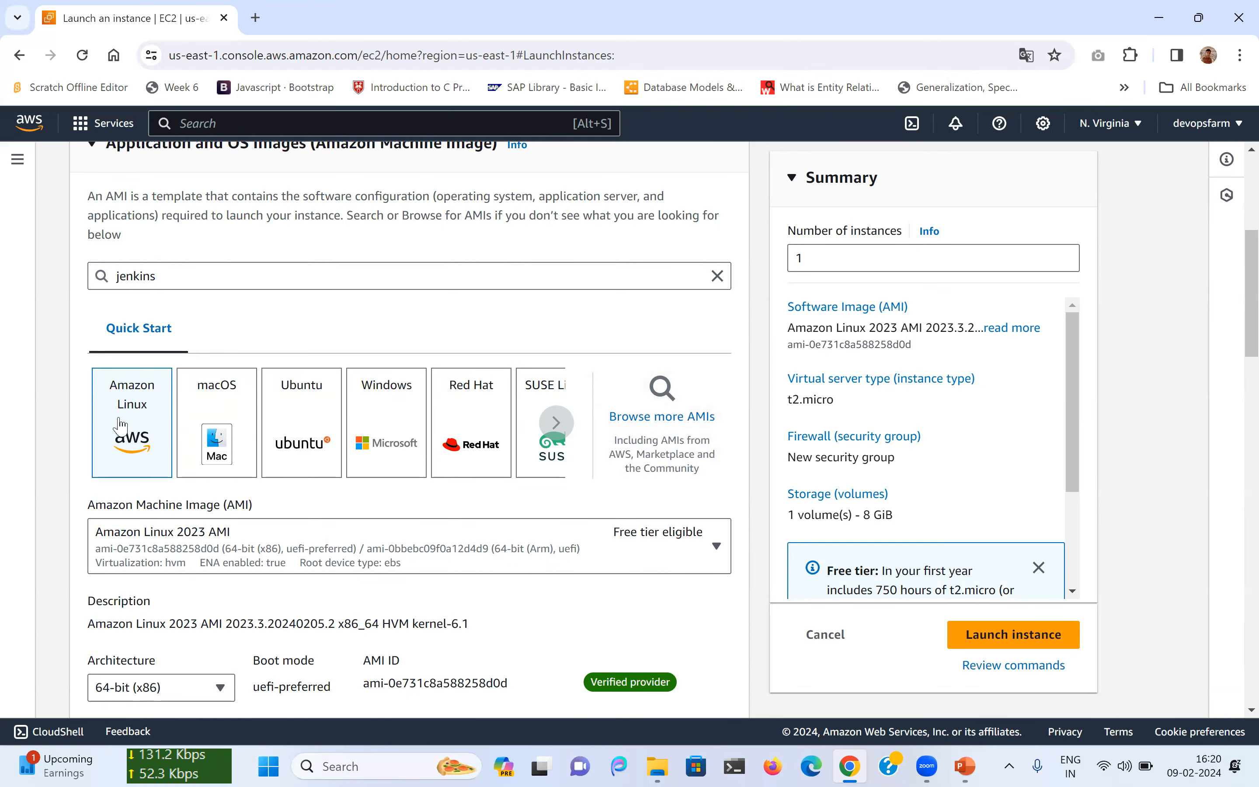
Review the Amazon Linux 2023 AMI details and view its architecture options, keeping 64-bit (x86) selected
scroll(506, 385, "down", 2)
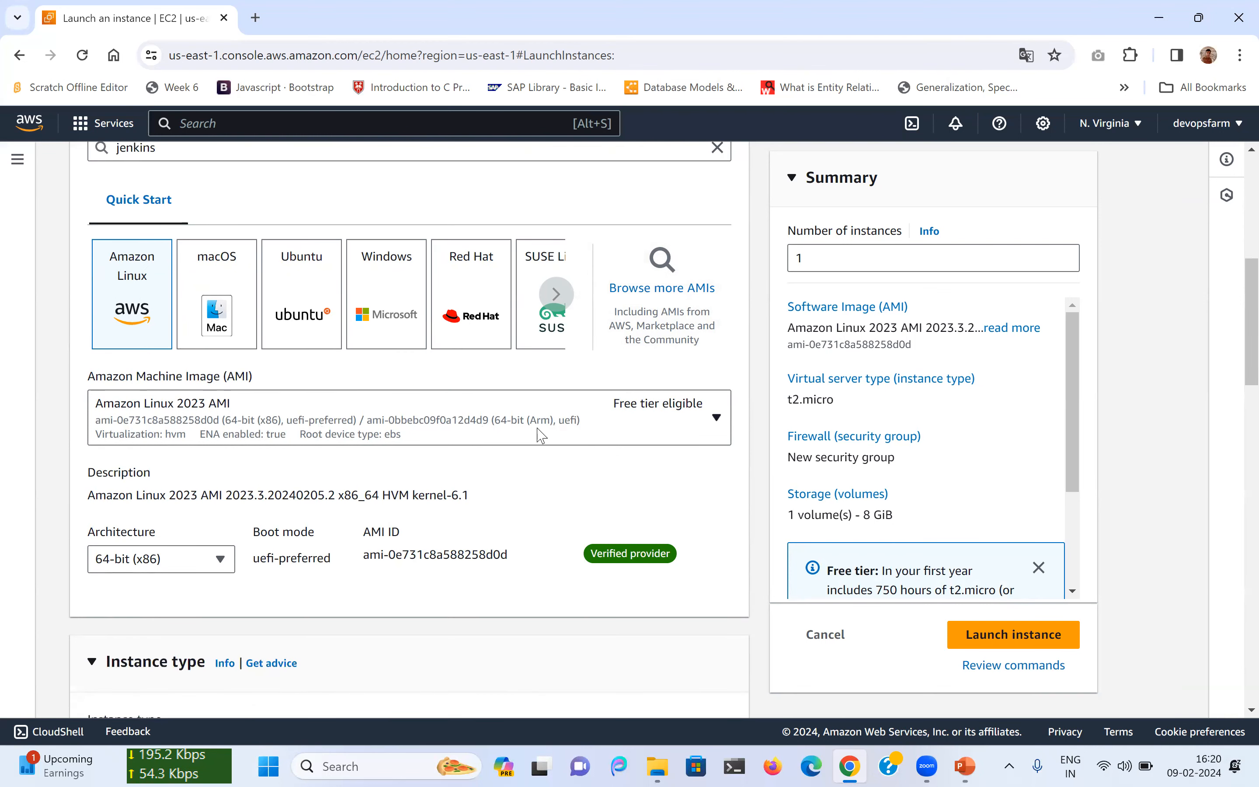
scroll(507, 385, "down", 1)
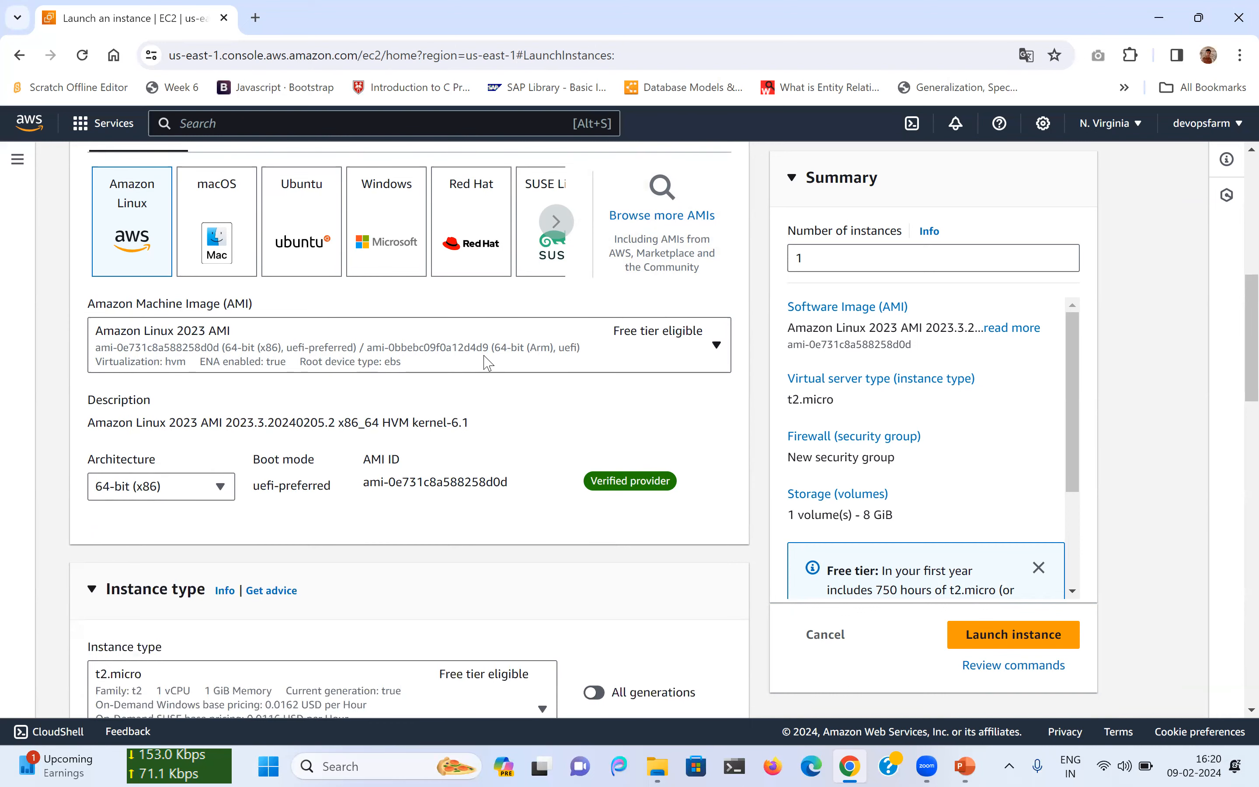
scroll(468, 364, "down", 3)
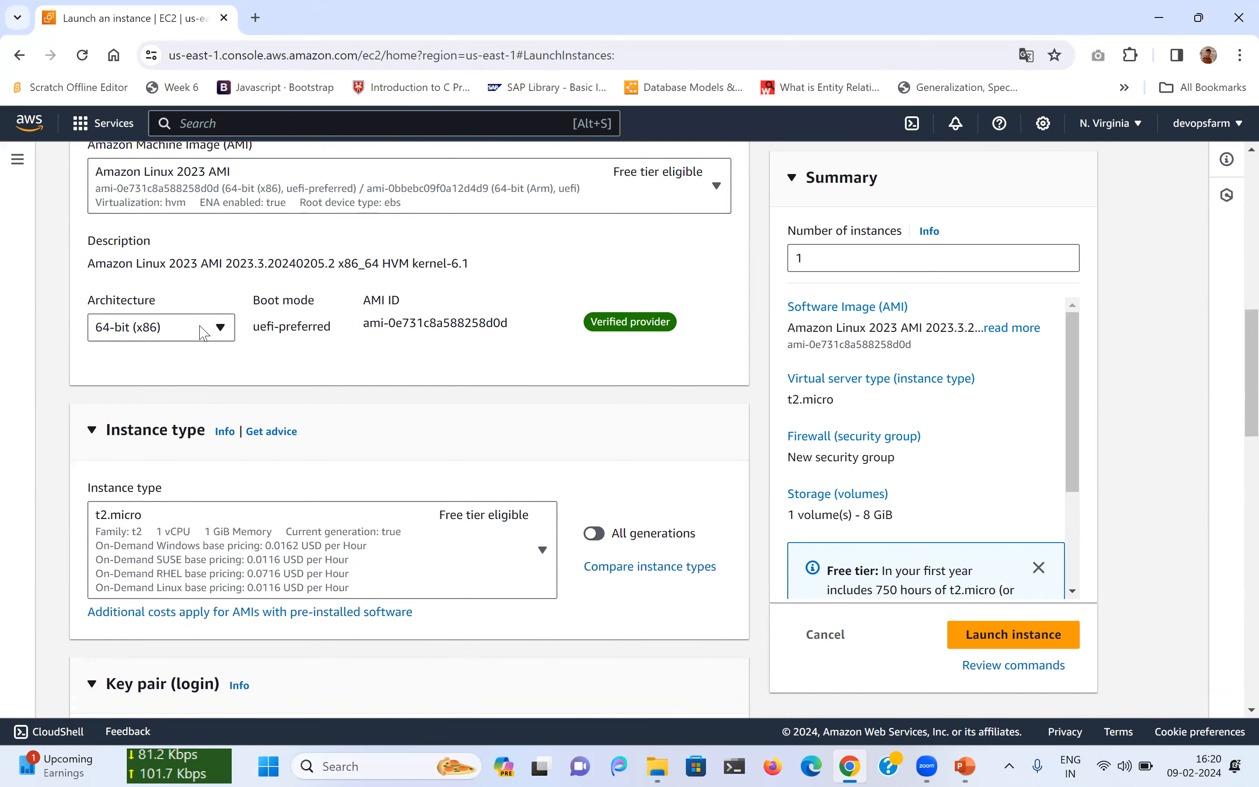
left_click(203, 333)
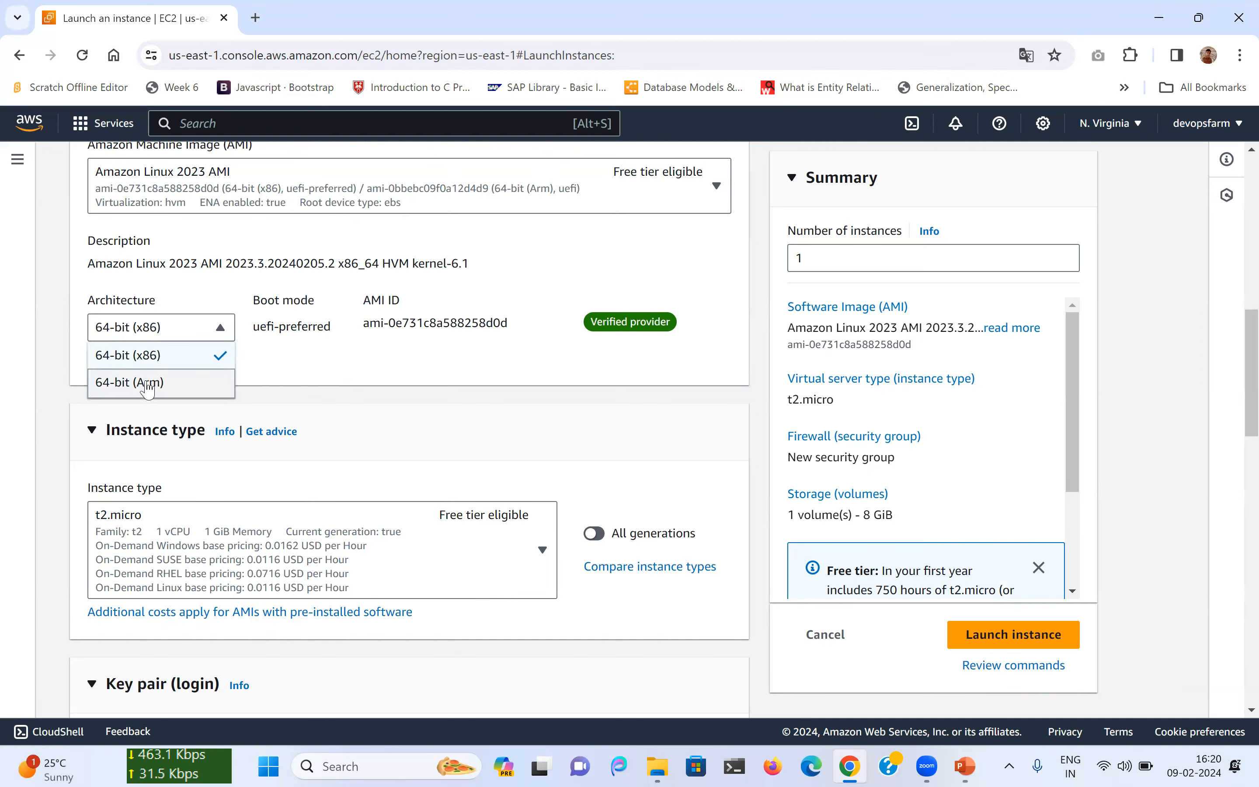
left_click(291, 374)
scroll(287, 371, "down", 3)
scroll(287, 371, "up", 3)
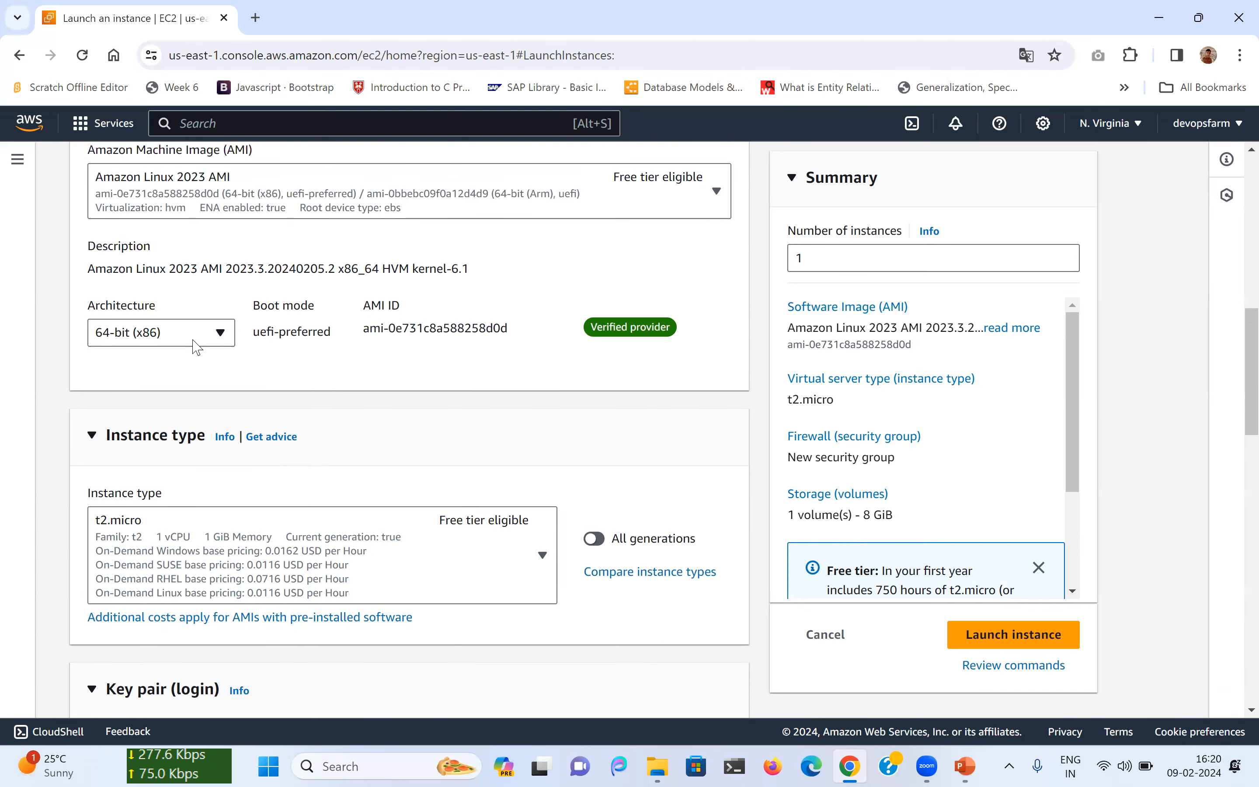
left_click(217, 327)
left_click(340, 355)
scroll(341, 356, "down", 2)
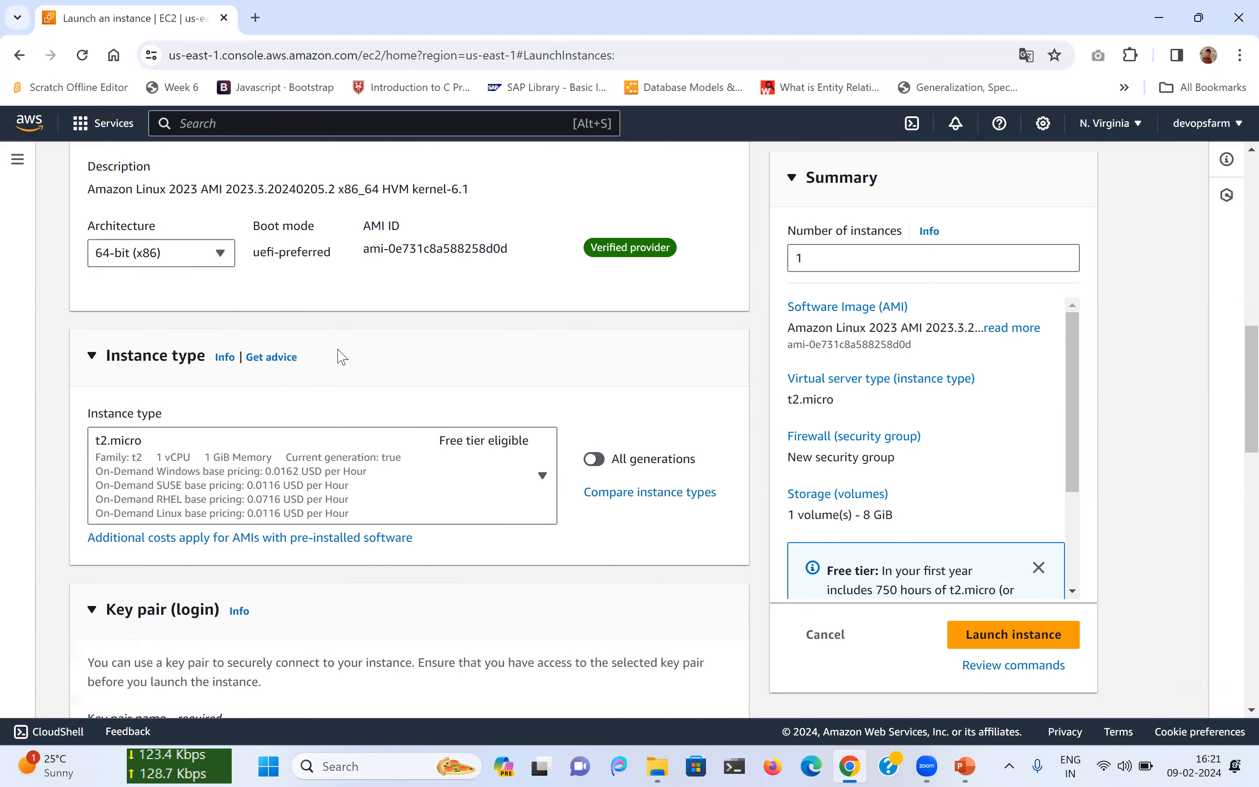
Look through the t2 instance types with their vCPU, memory and pricing details, keeping t2.micro selected
scroll(340, 357, "down", 2)
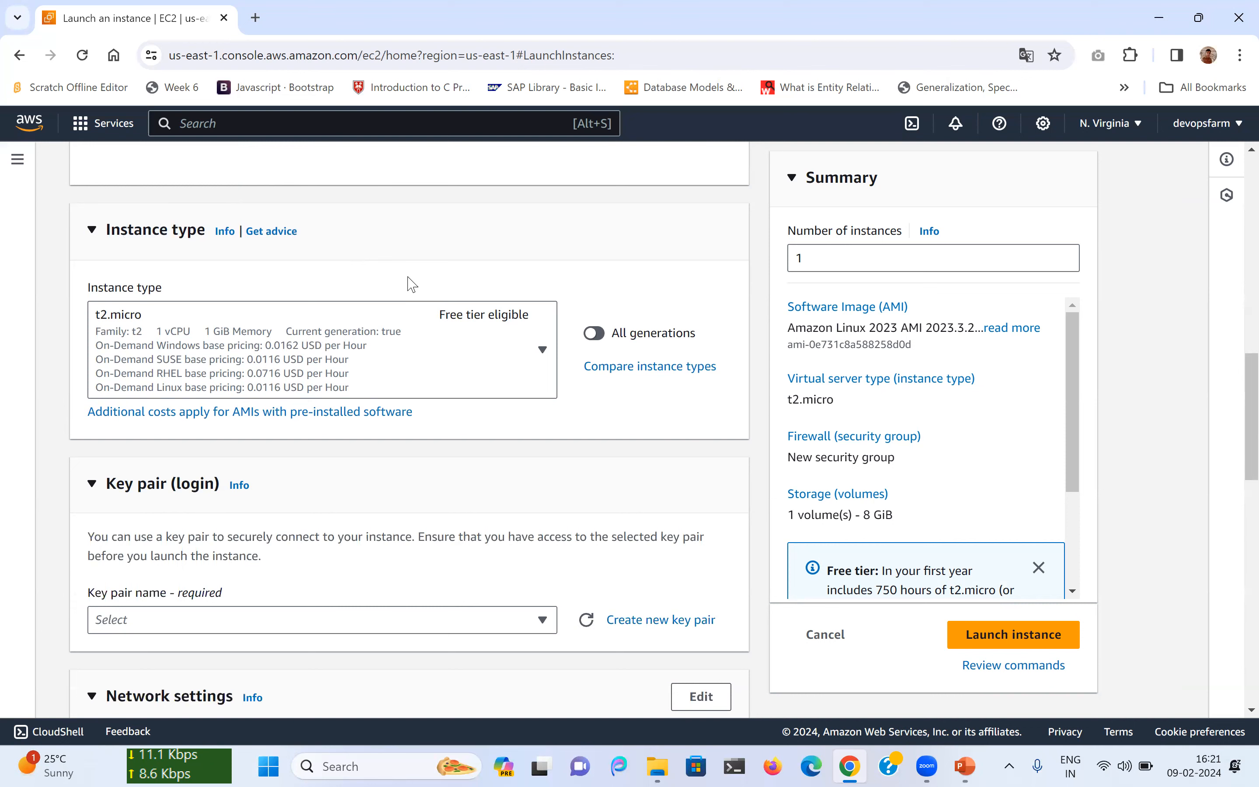
left_click(542, 350)
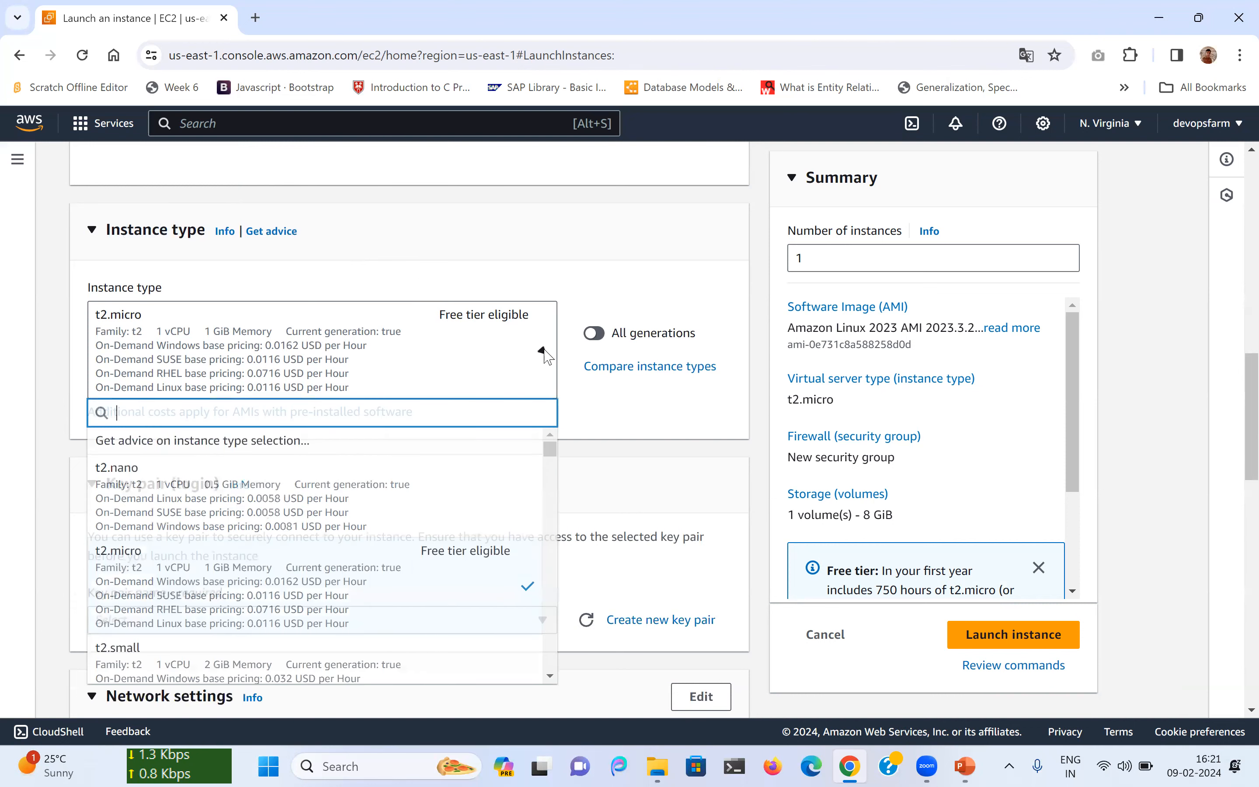
scroll(515, 384, "down", 2)
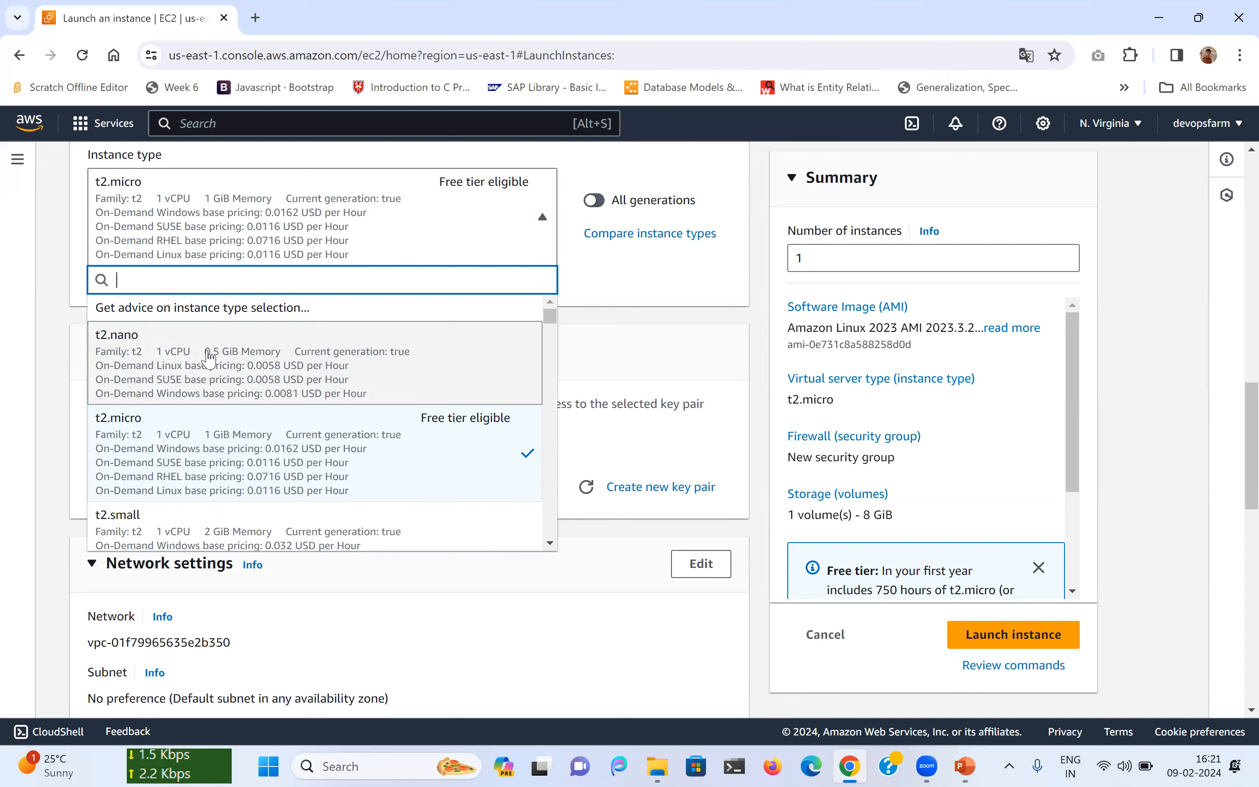
scroll(255, 362, "down", 1)
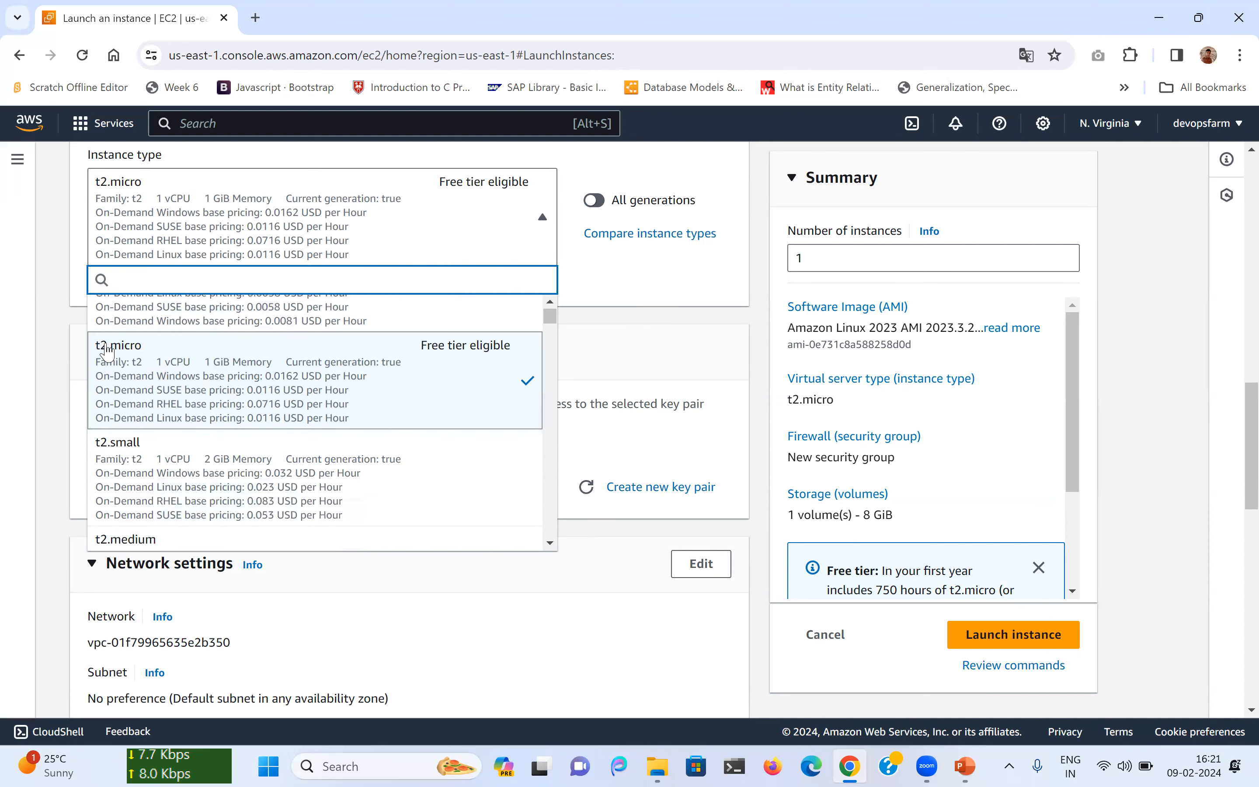
scroll(241, 367, "down", 1)
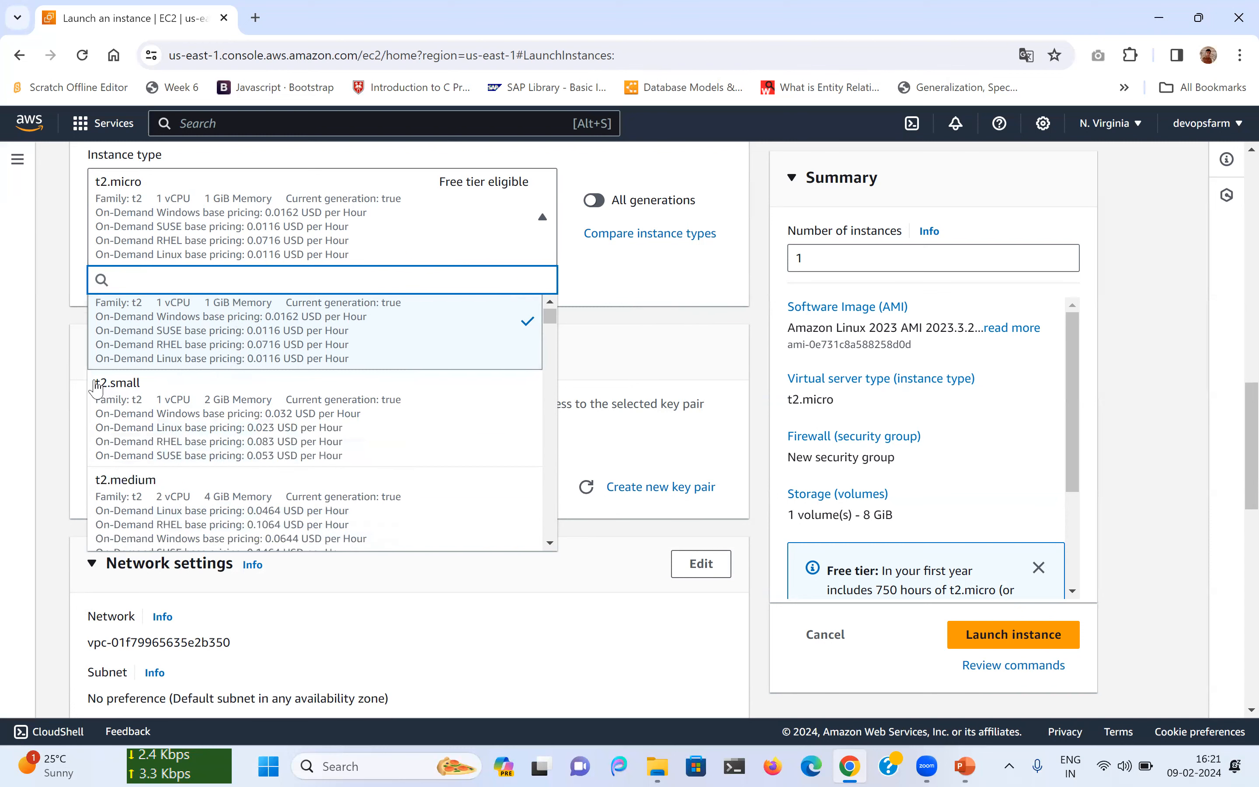
scroll(232, 406, "down", 1)
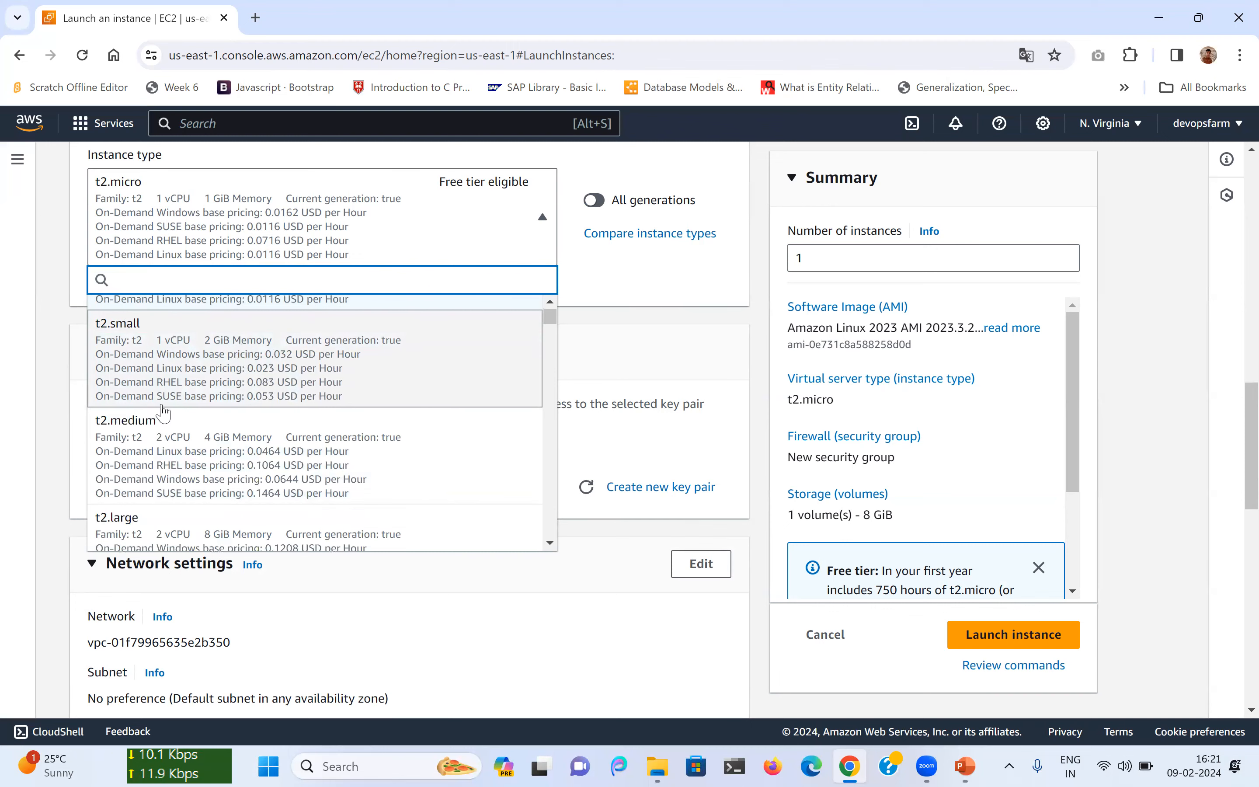
scroll(229, 446, "down", 5)
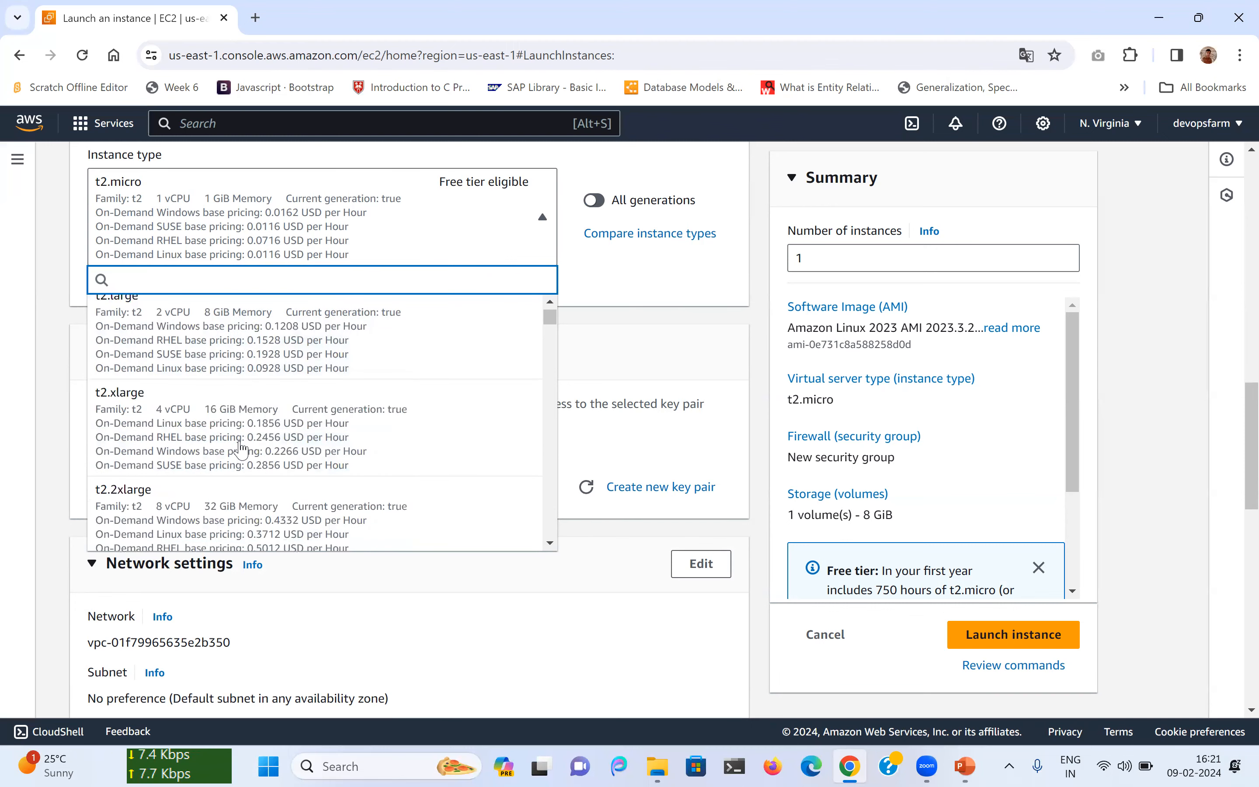
scroll(239, 442, "down", 2)
left_click(645, 297)
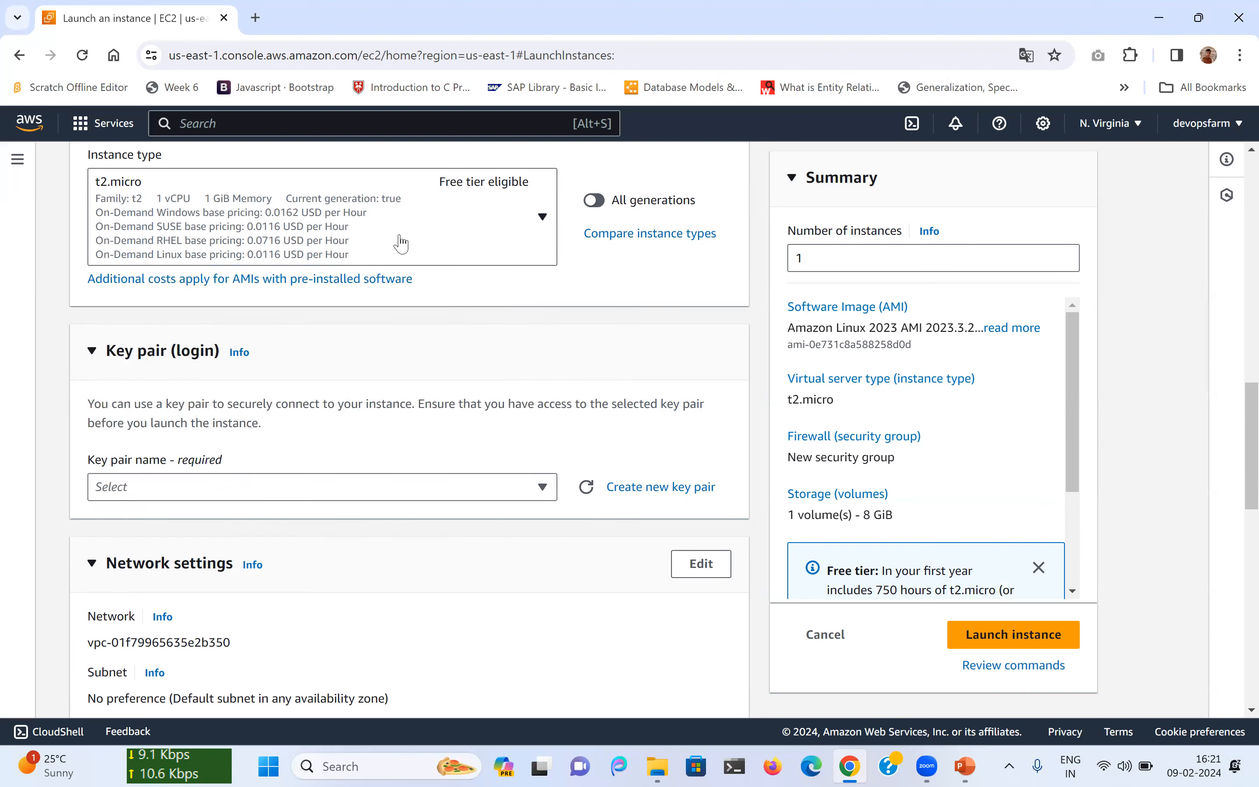
Browse further down the instance type list to the t3, c5 and c5ad families, without choosing another type
left_click(520, 218)
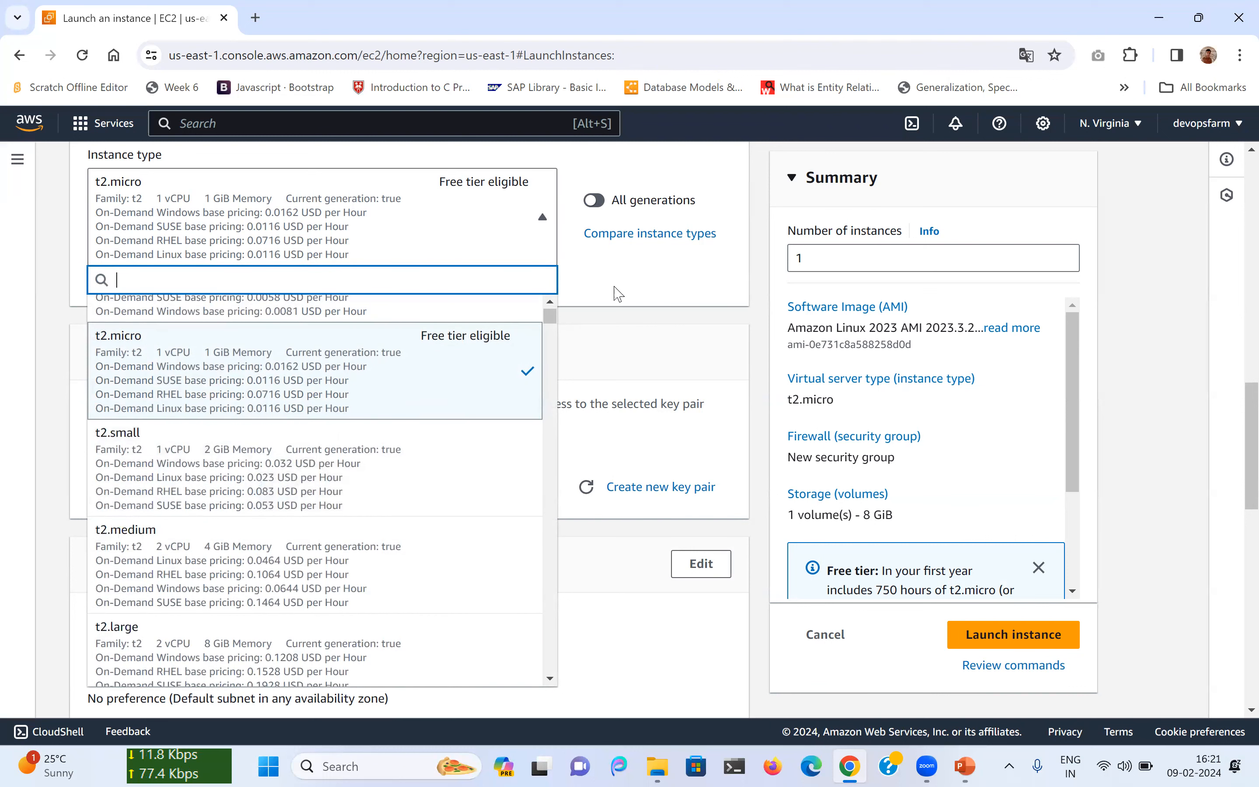
left_click(630, 285)
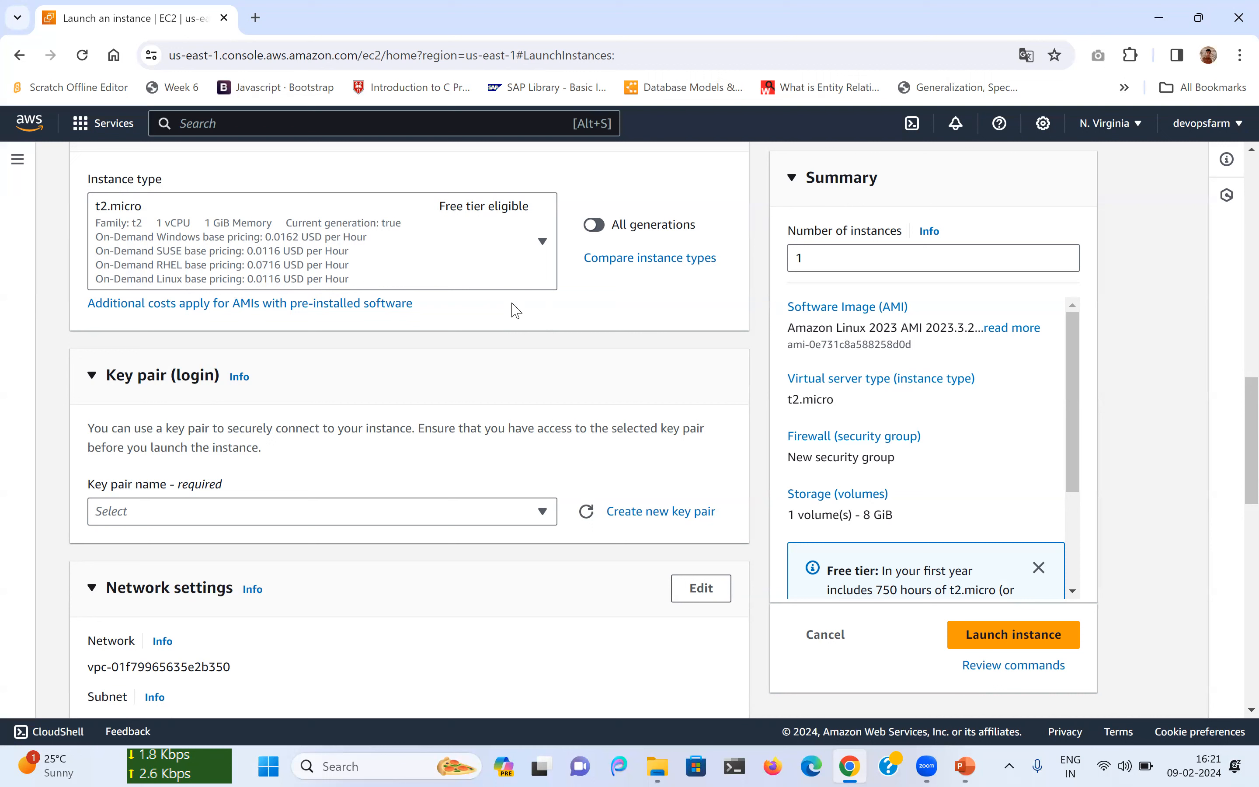
left_click(425, 253)
left_click(424, 254)
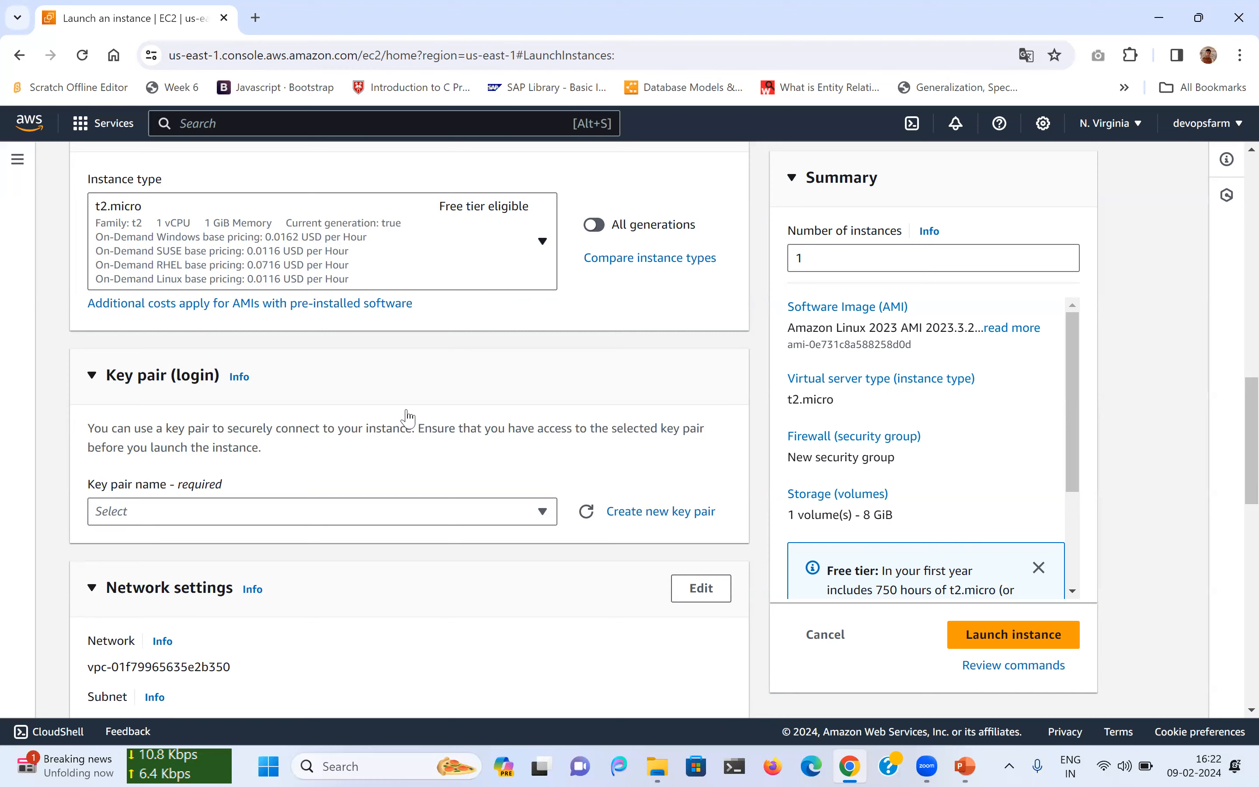
left_click(541, 250)
scroll(367, 532, "down", 10)
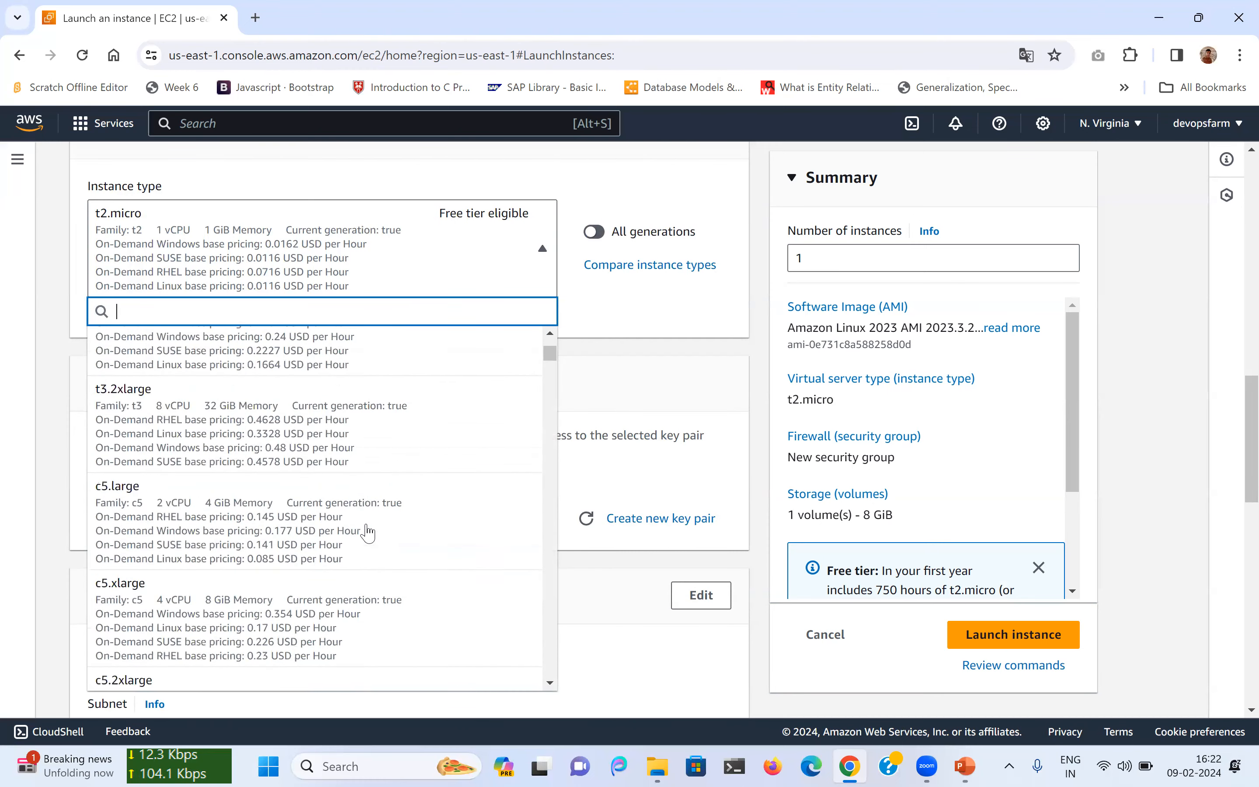
scroll(367, 532, "down", 2)
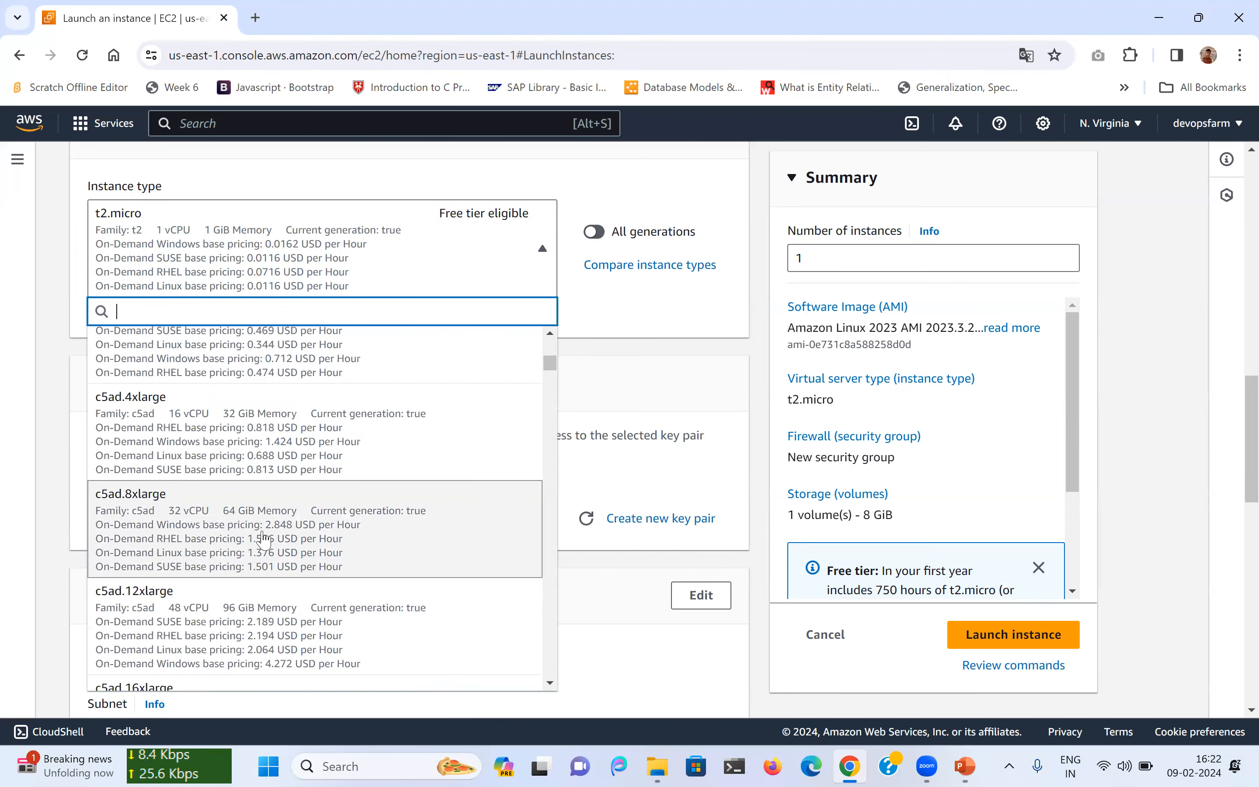
left_click(602, 358)
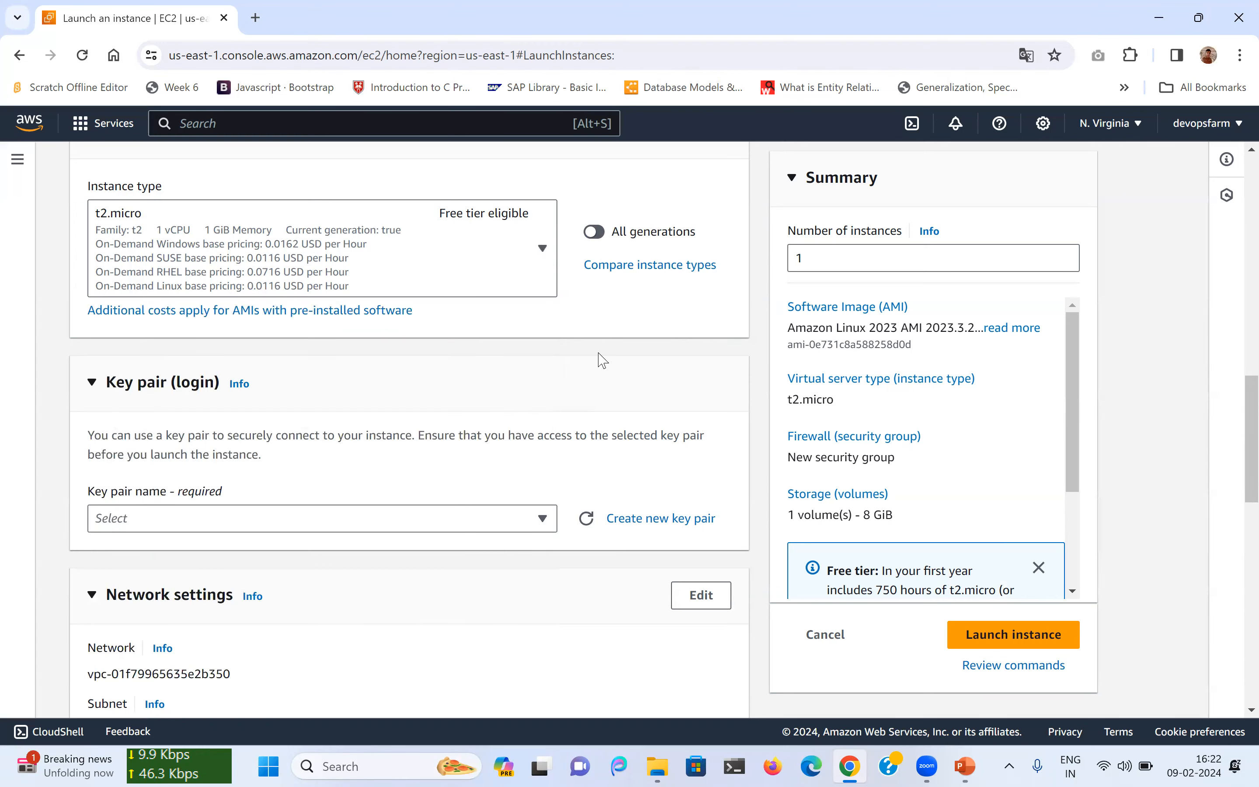
View the existing key pairs available for the instance login, without selecting one
scroll(342, 385, "down", 3)
left_click(277, 369)
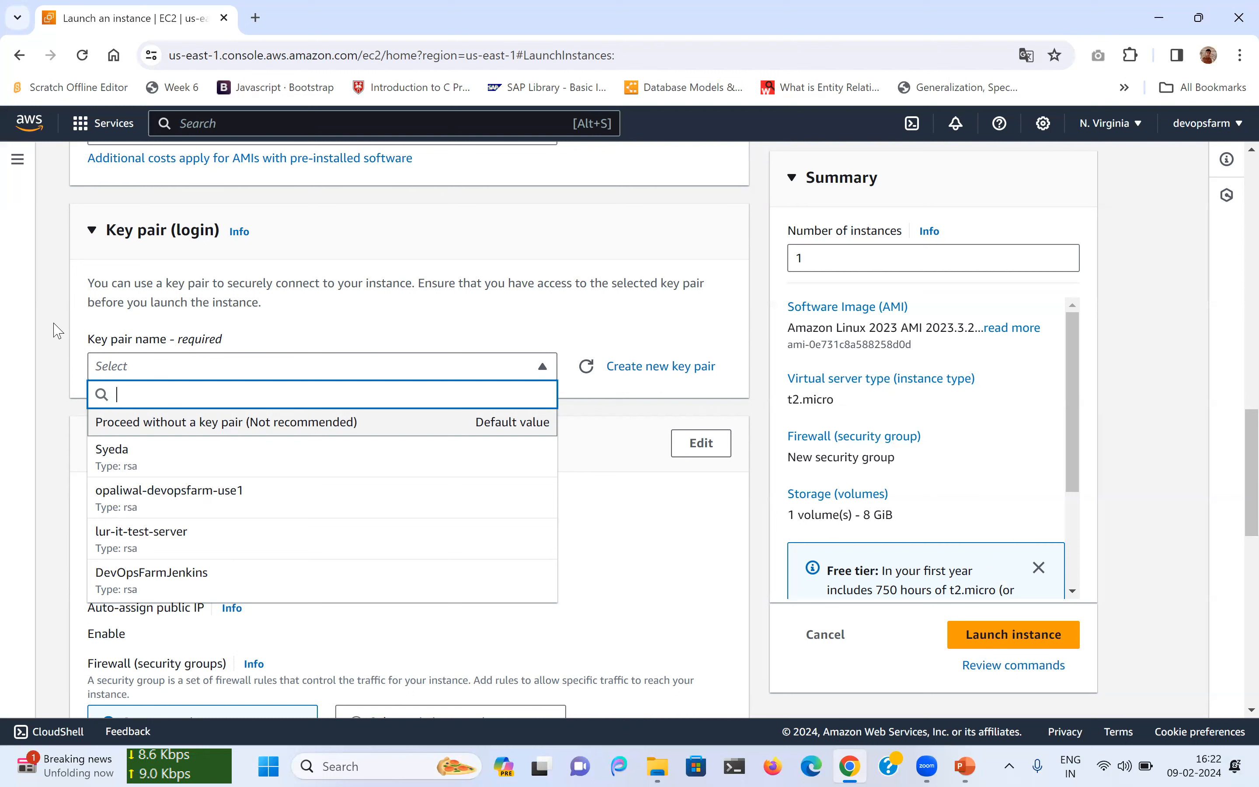
scroll(300, 506, "down", 1)
scroll(303, 500, "up", 3)
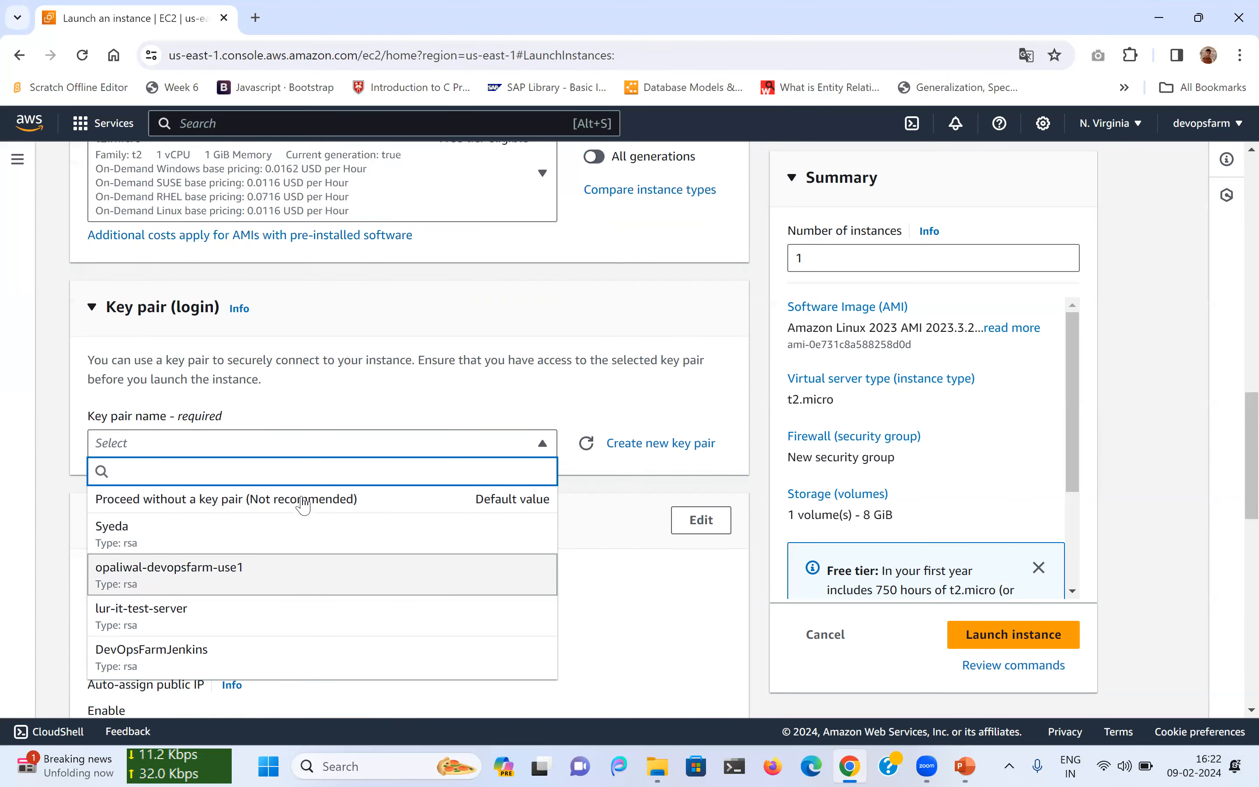
left_click(611, 575)
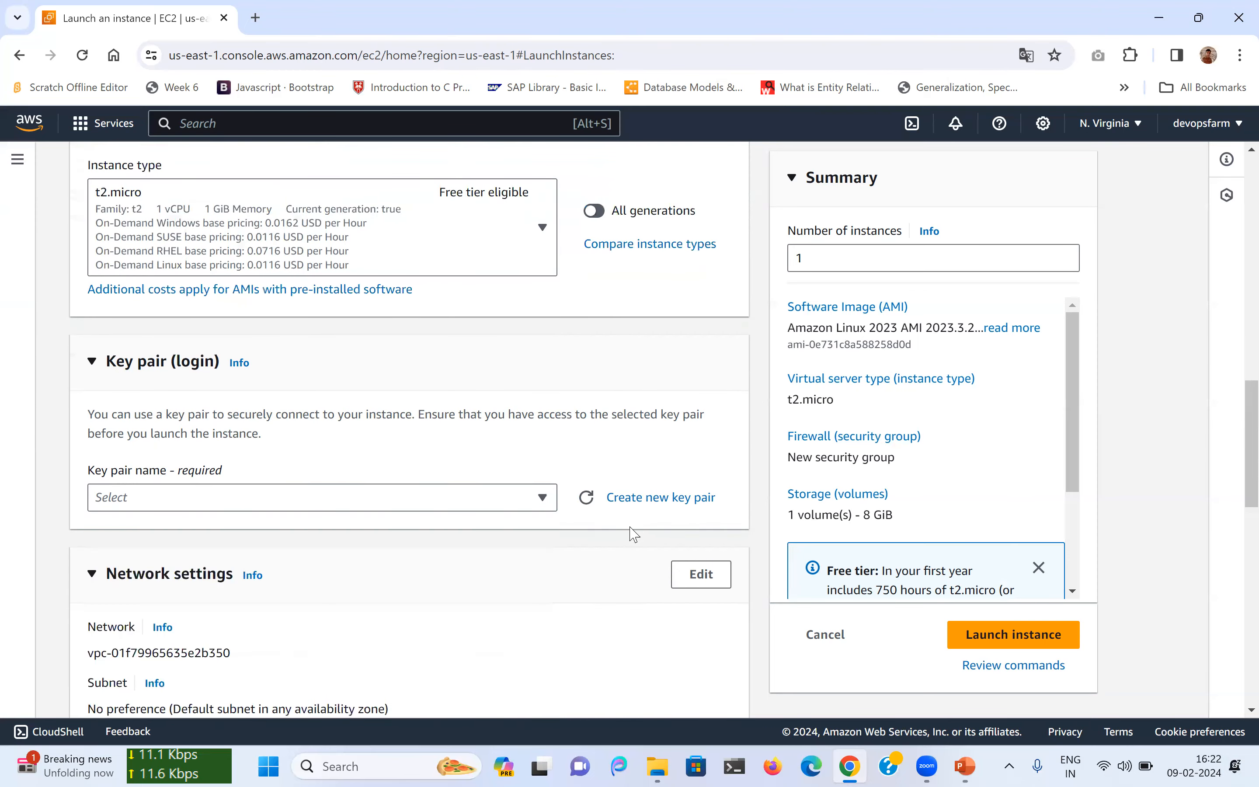
Create an RSA key pair named my-test-instance-key in .pem format and save its private key file to the Desktop
left_click(660, 498)
left_click(462, 278)
type("my-test-instance-key")
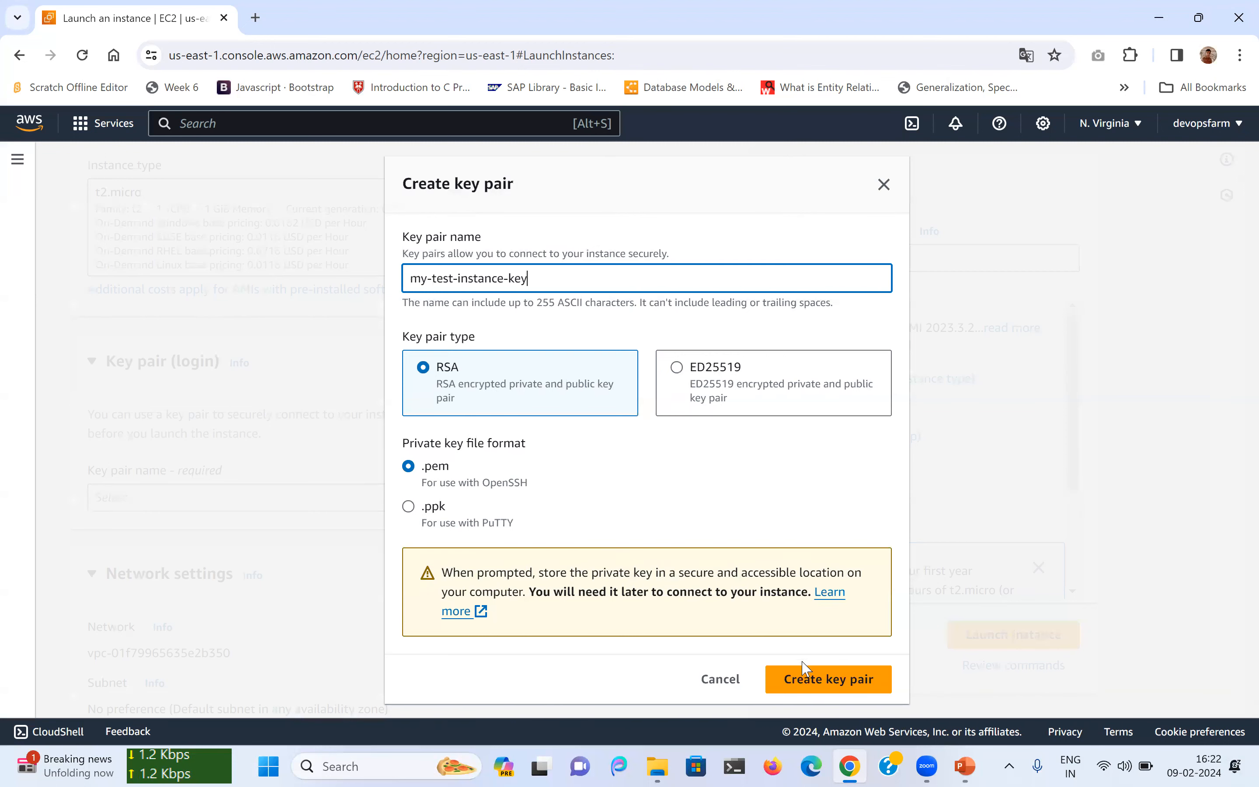
left_click(802, 677)
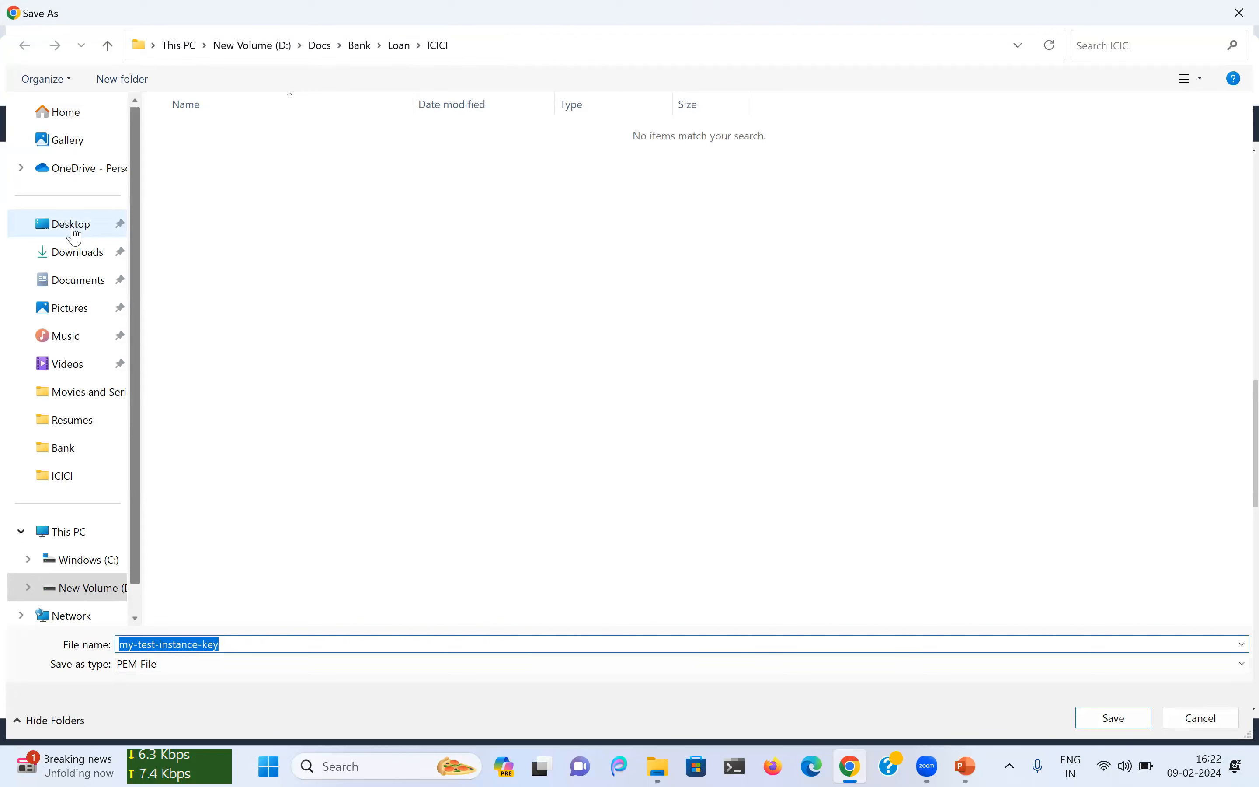
left_click(75, 237)
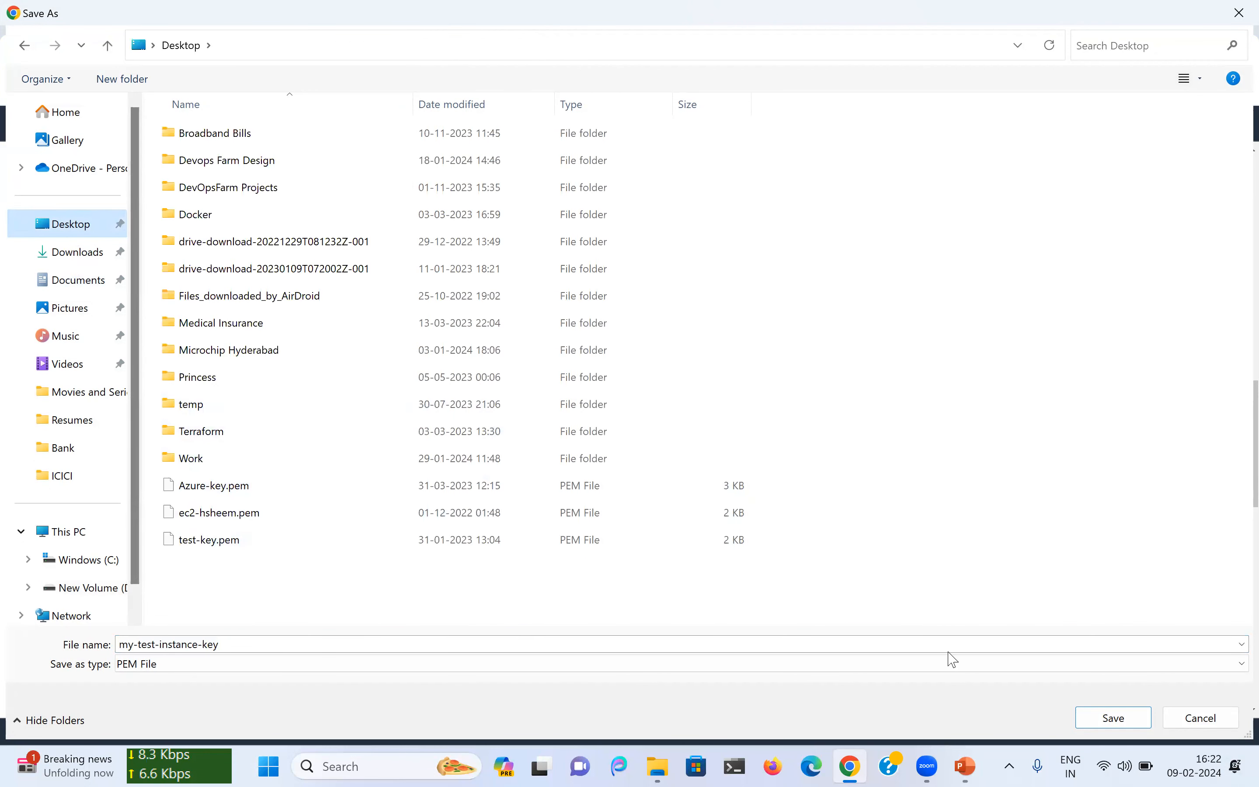
left_click(1113, 717)
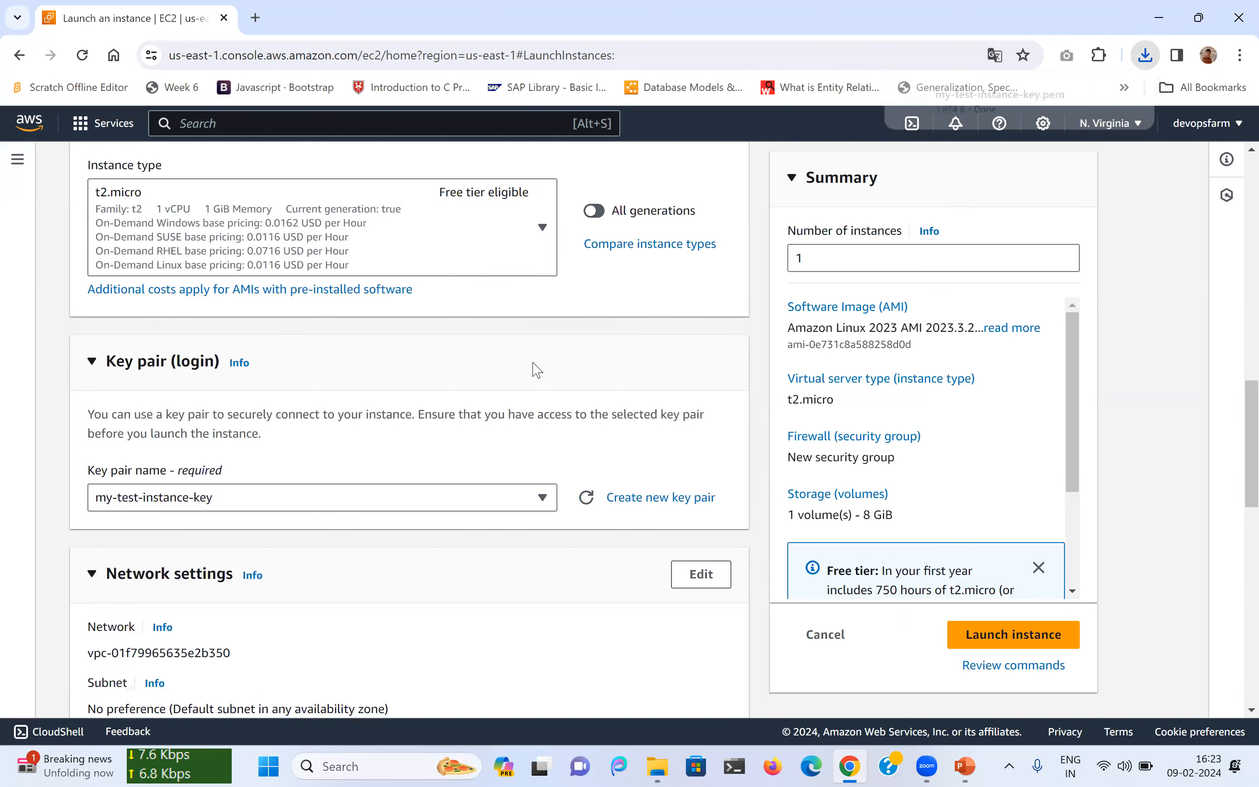
Review the network settings, including the VPC, subnet, public IP assignment and security group rules
scroll(535, 369, "down", 4)
scroll(536, 368, "down", 3)
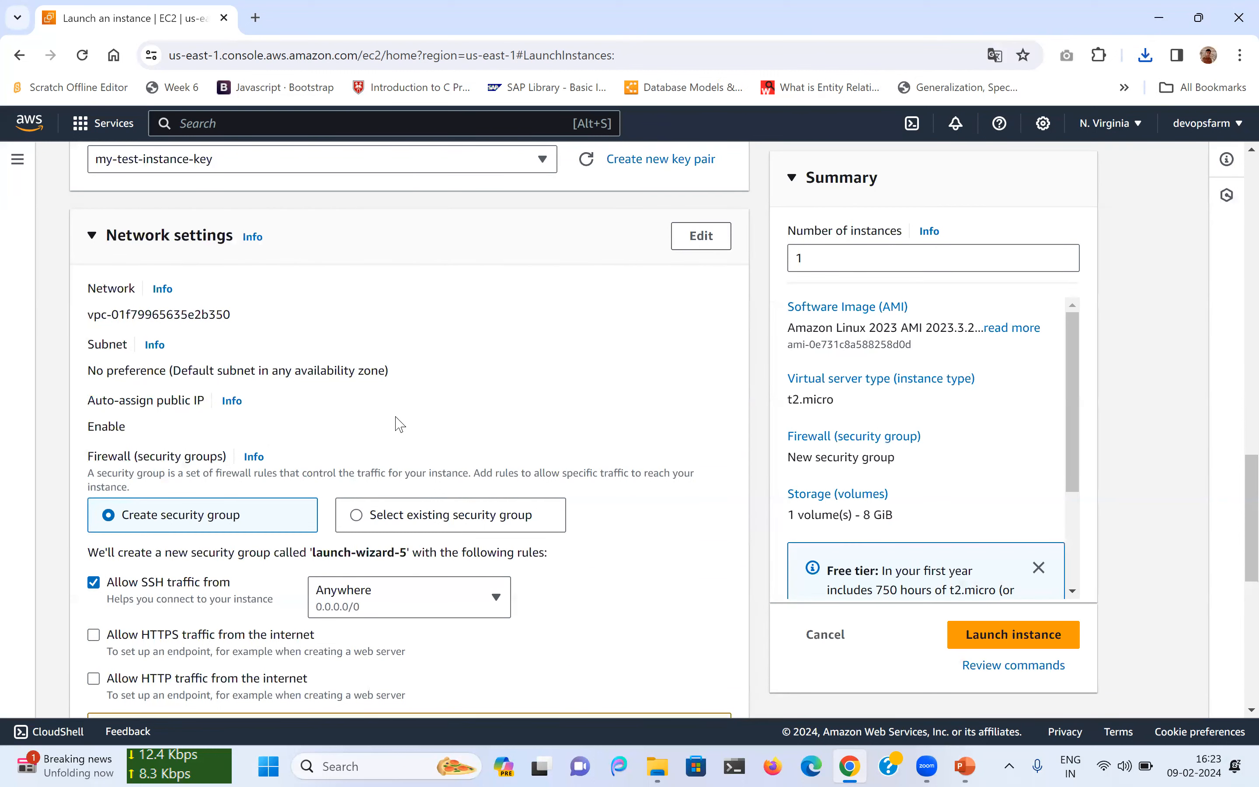
scroll(400, 424, "down", 2)
scroll(132, 359, "up", 2)
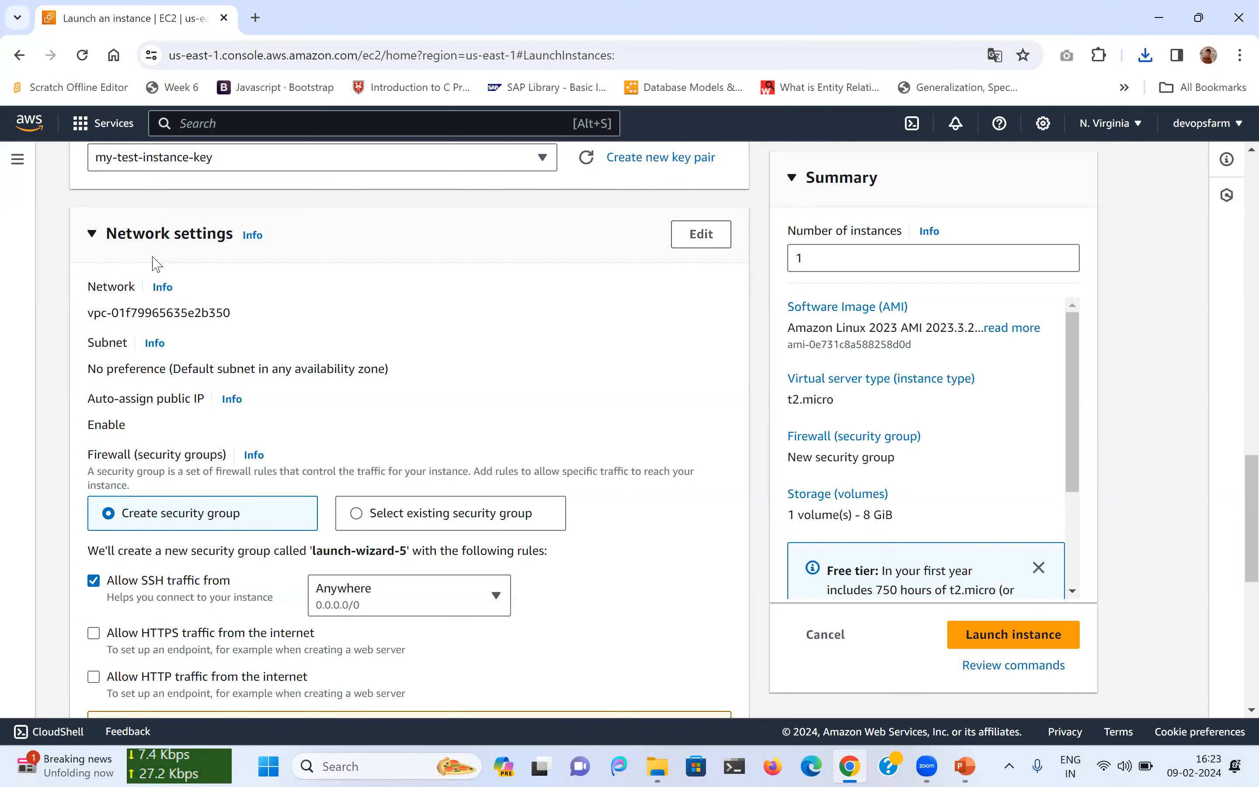
scroll(329, 399, "down", 3)
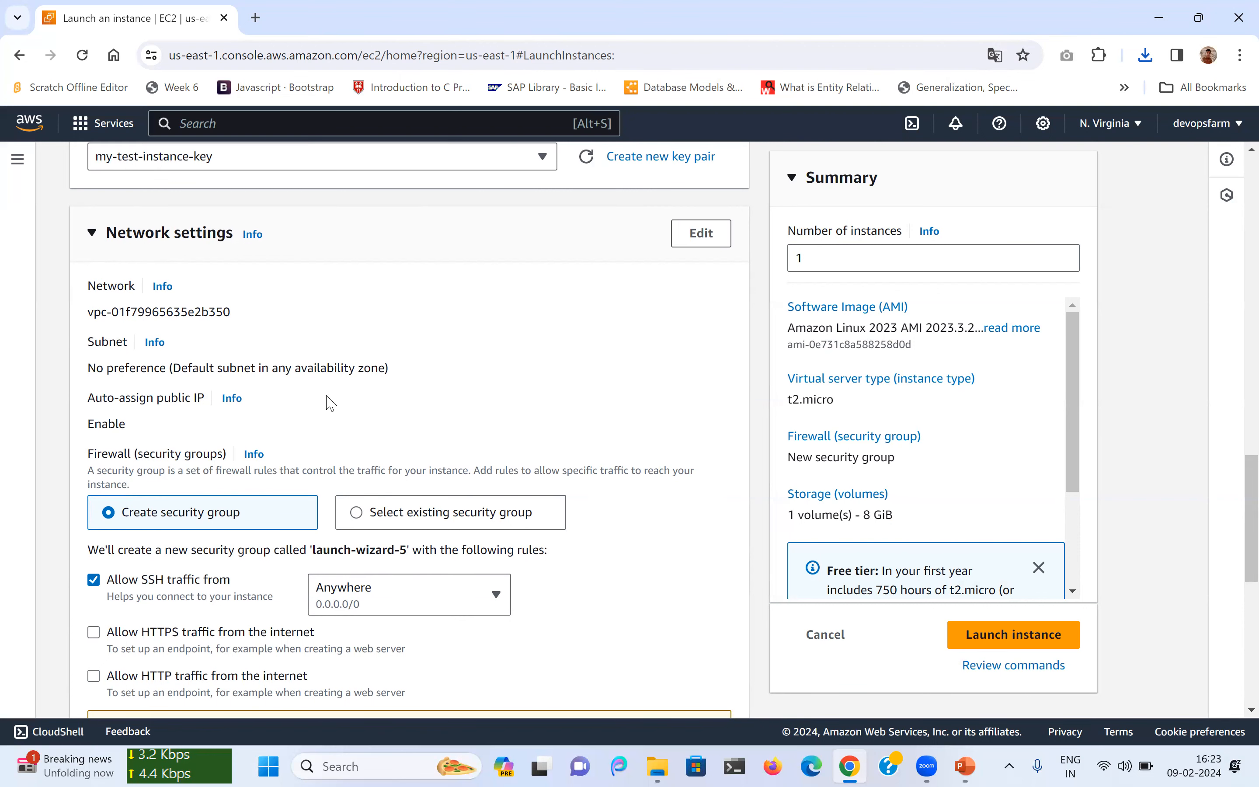
Try a root volume size of 1000000 GiB to check the largest size allowed for a gp3 volume
scroll(328, 402, "down", 7)
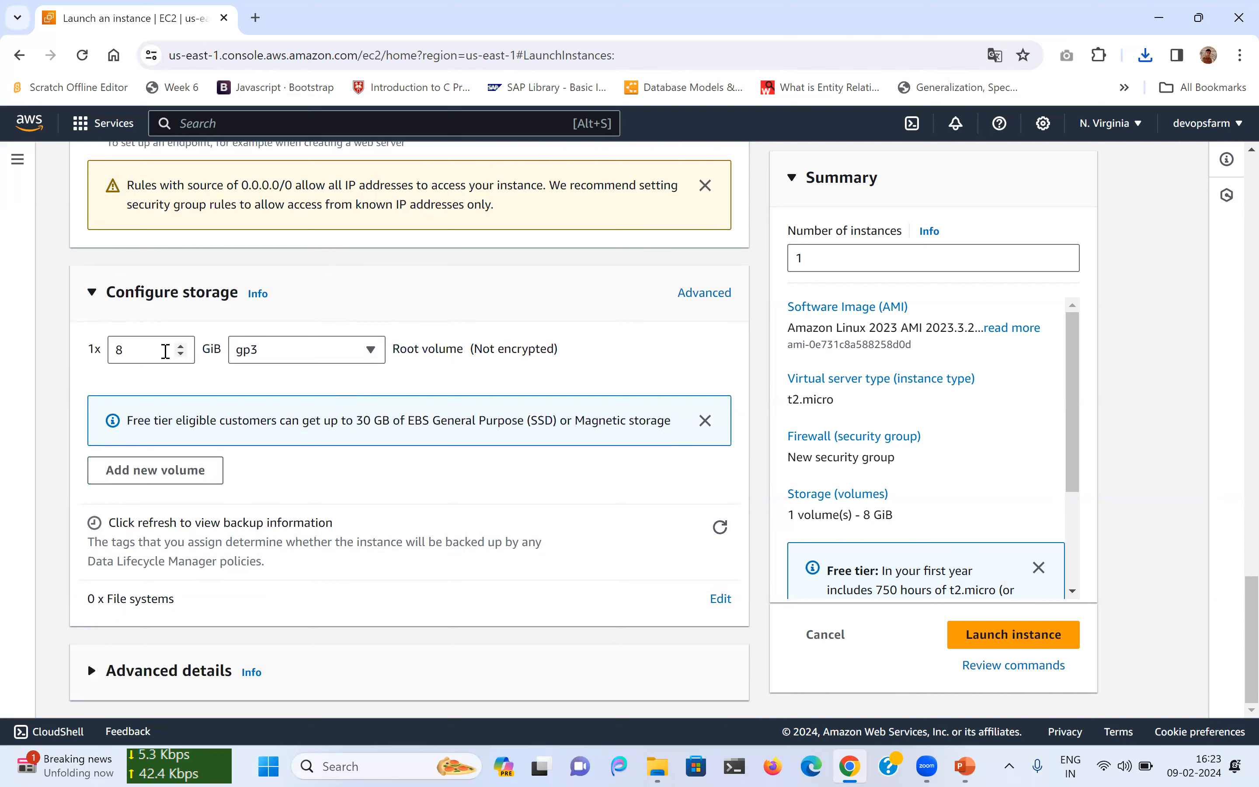
left_click_drag(140, 357, 82, 359)
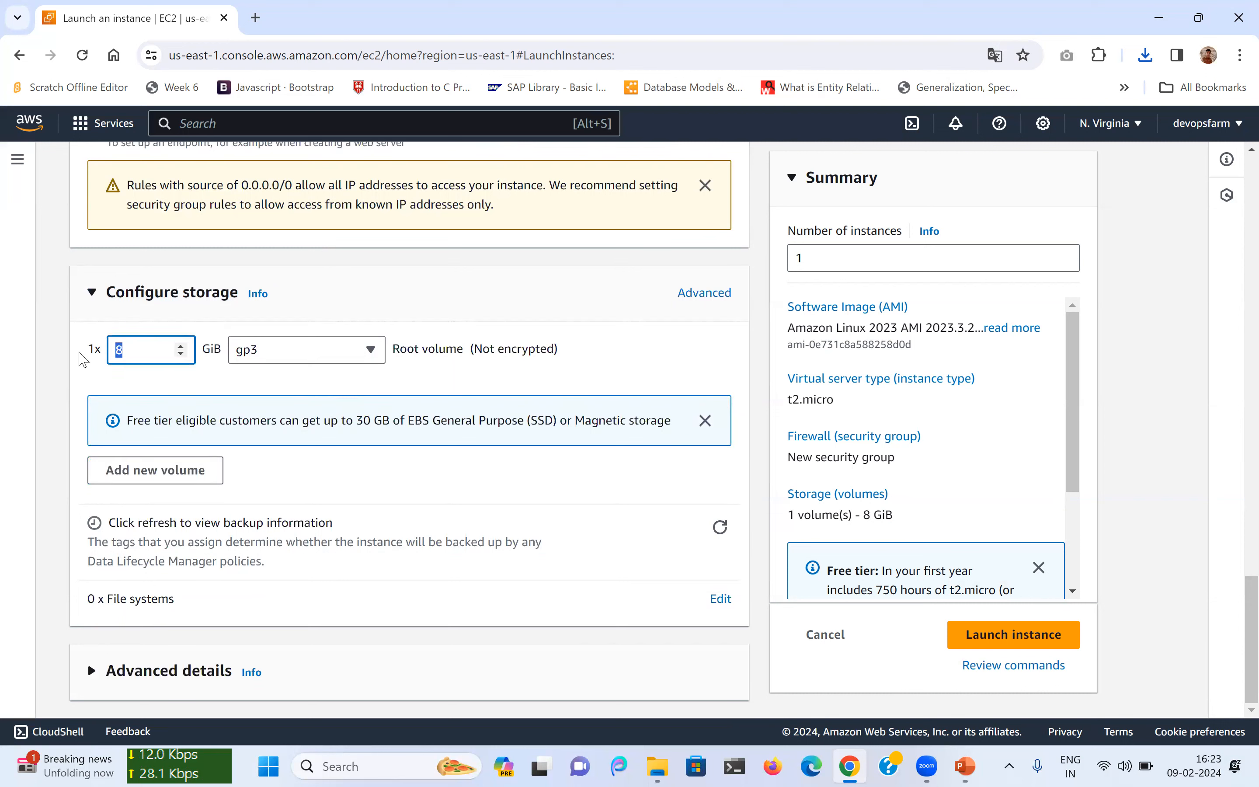
left_click(132, 350)
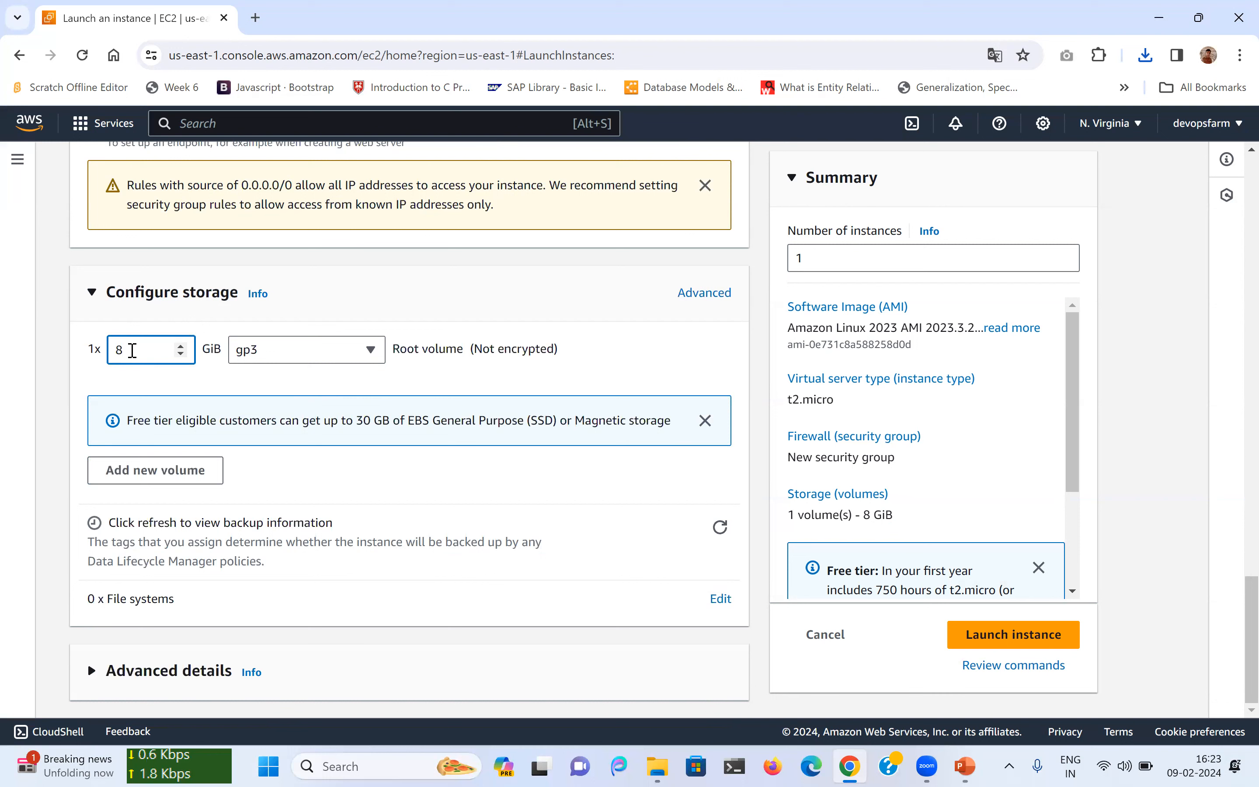
type("000000")
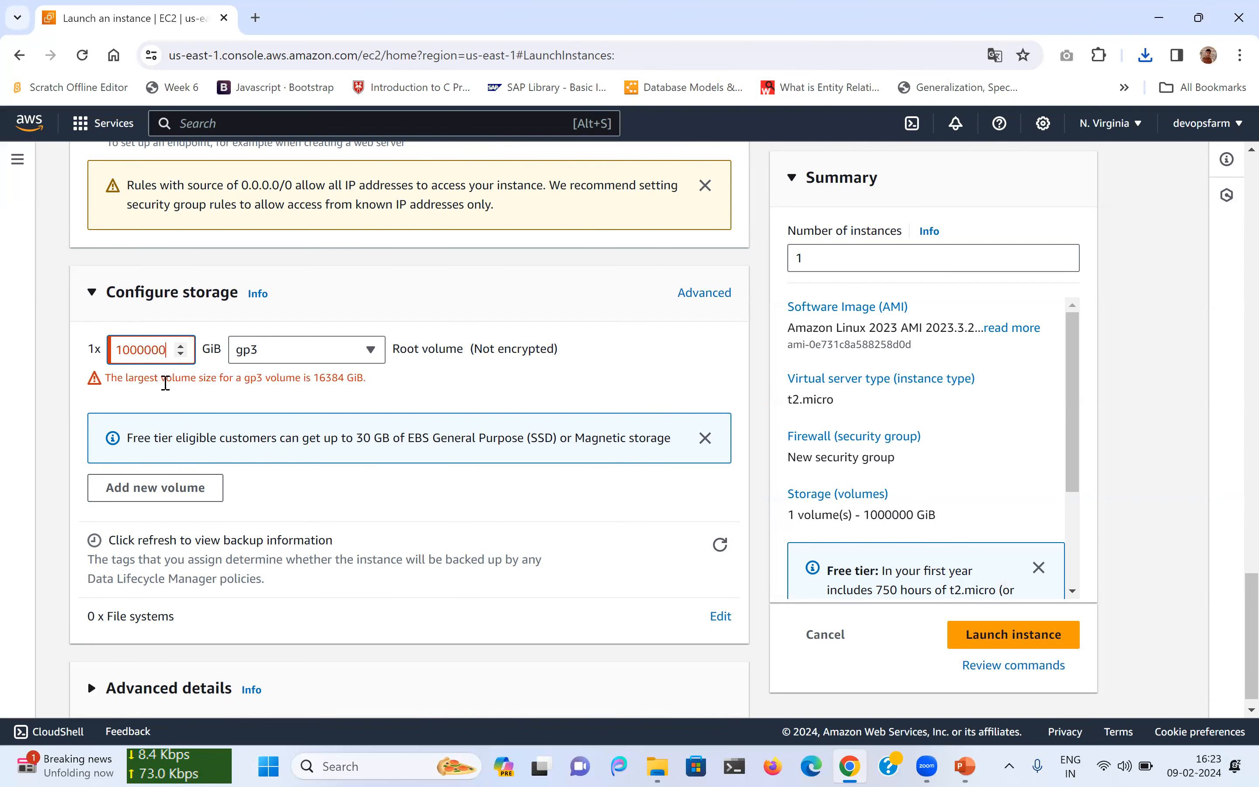
left_click_drag(313, 377, 343, 378)
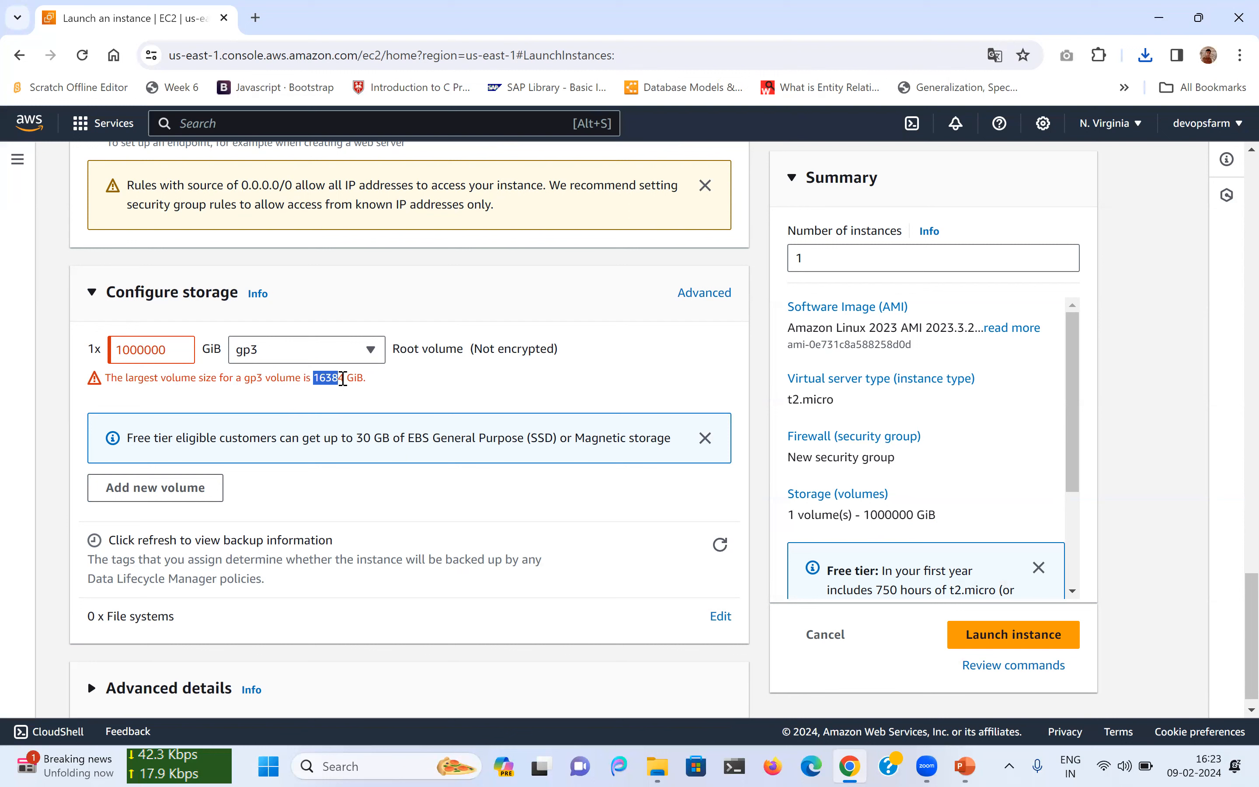
left_click(341, 378)
Set the root volume size back to 8 GiB
left_click(178, 347)
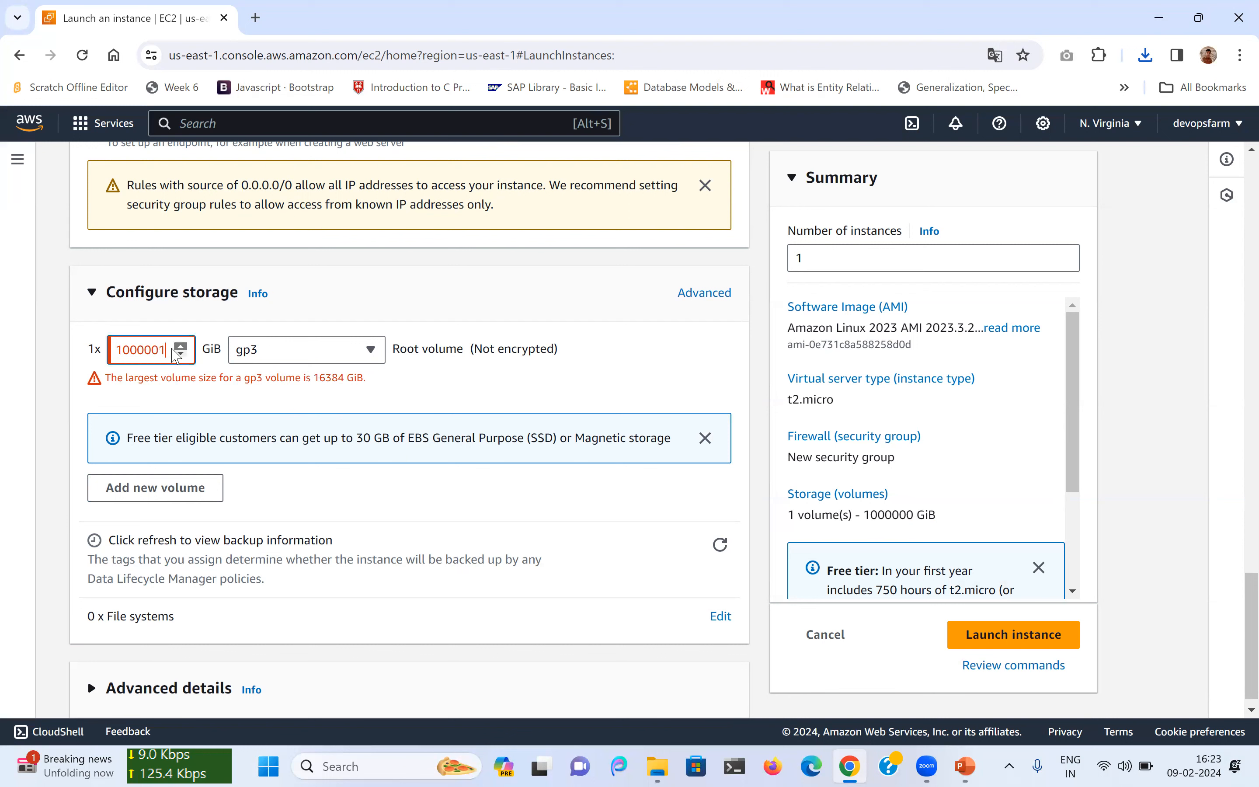
double_click(118, 350)
type("3")
left_click(198, 382)
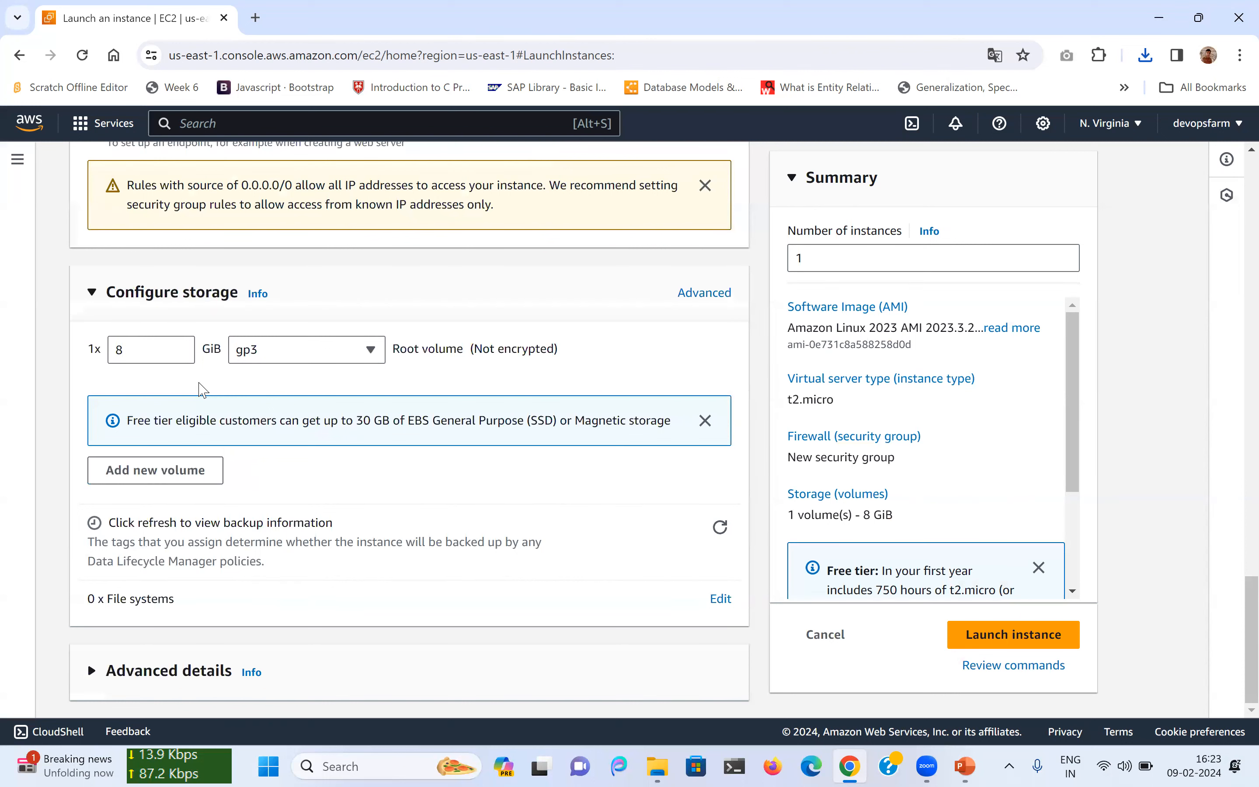
Launch the instance, then open the instances list and refresh it to check the state of MyFirstInstance
scroll(369, 492, "up", 1)
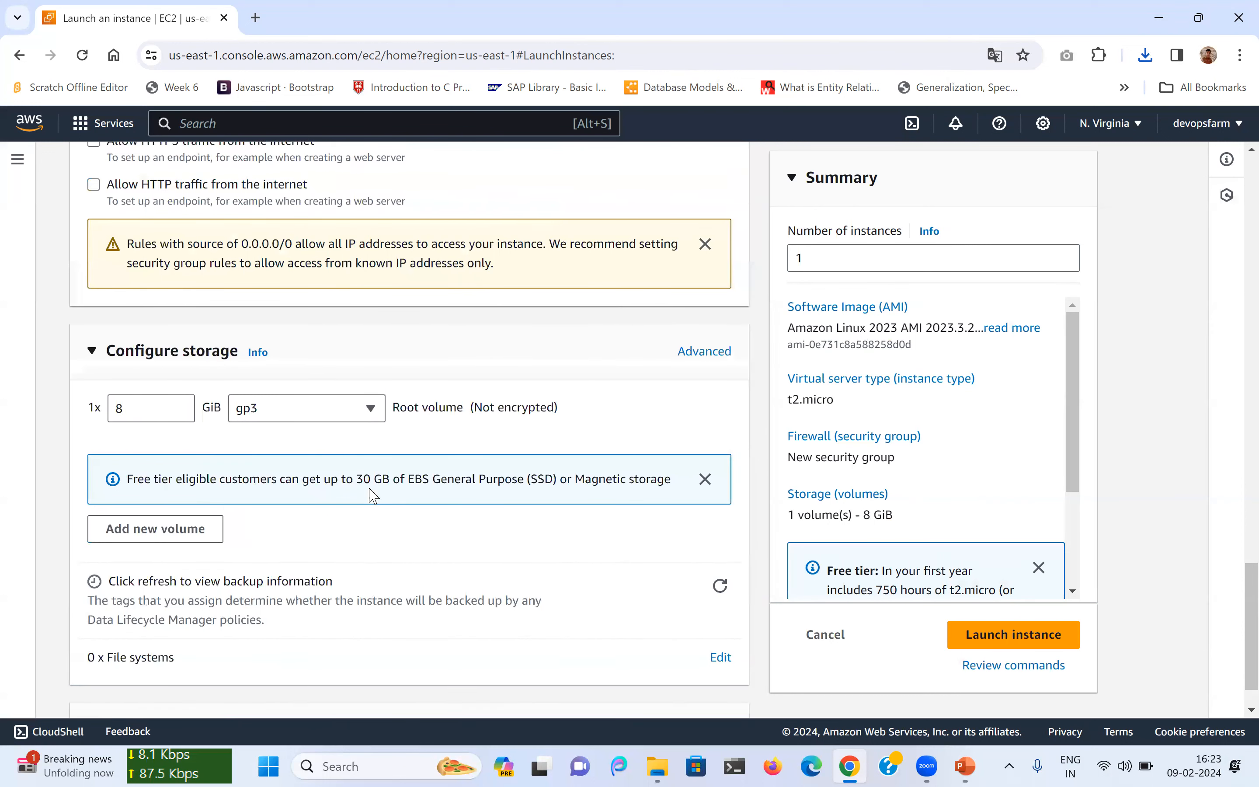
left_click(974, 634)
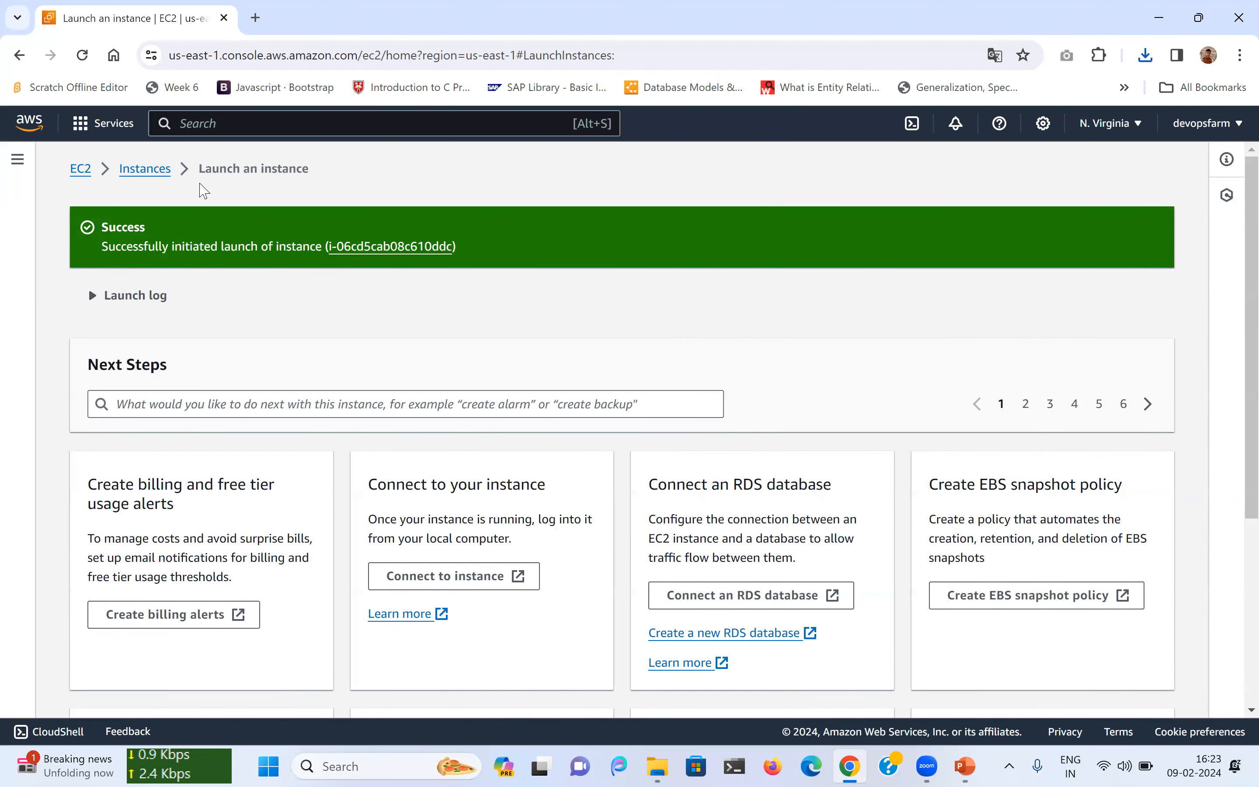
left_click(149, 172)
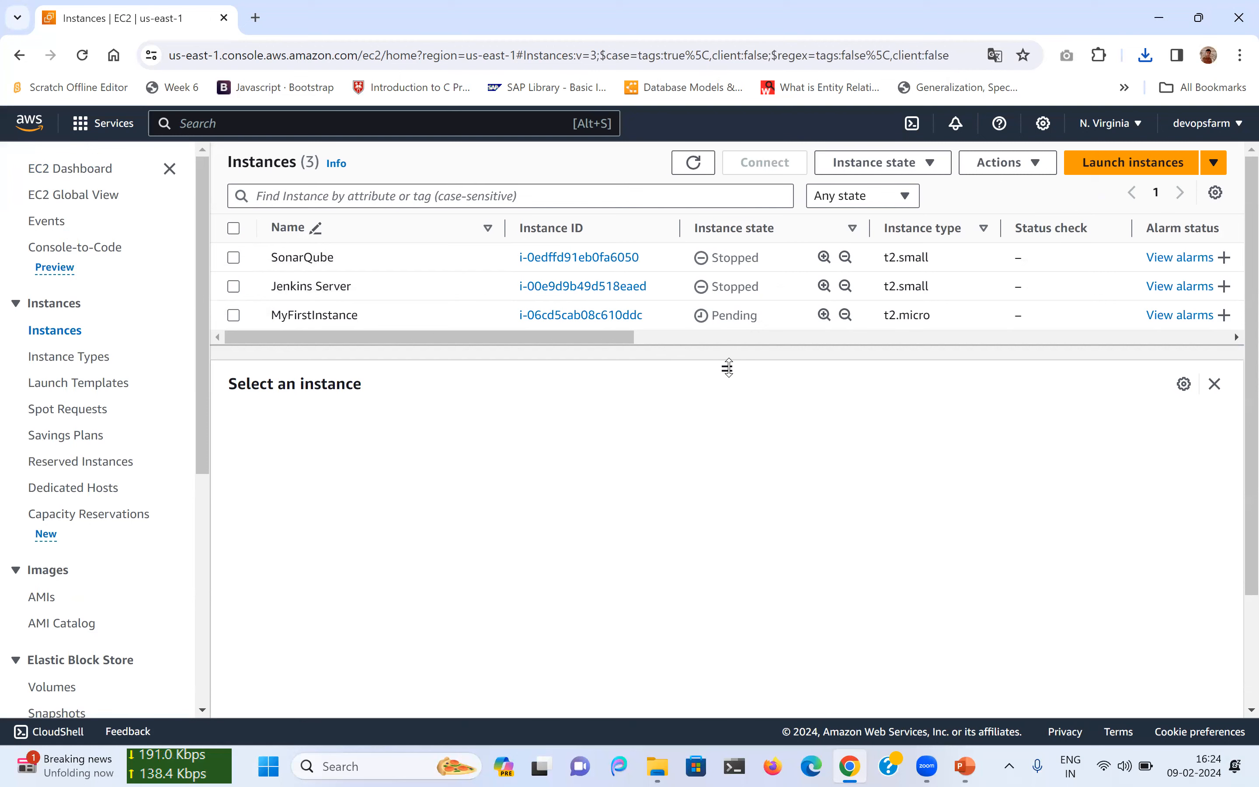
left_click(715, 162)
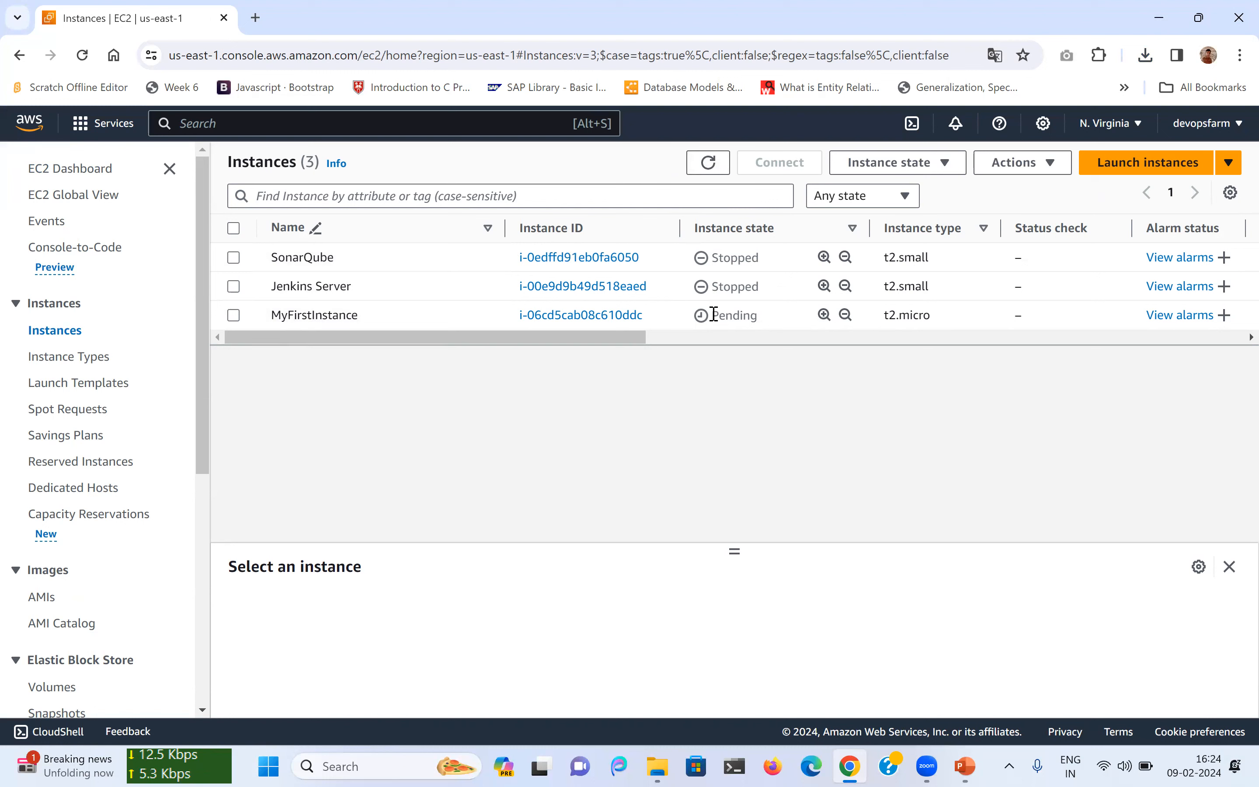
Reload the instances list, then open the running instances from the EC2 dashboard and refresh them to check MyFirstInstance
left_click_drag(711, 315, 778, 322)
left_click(779, 323)
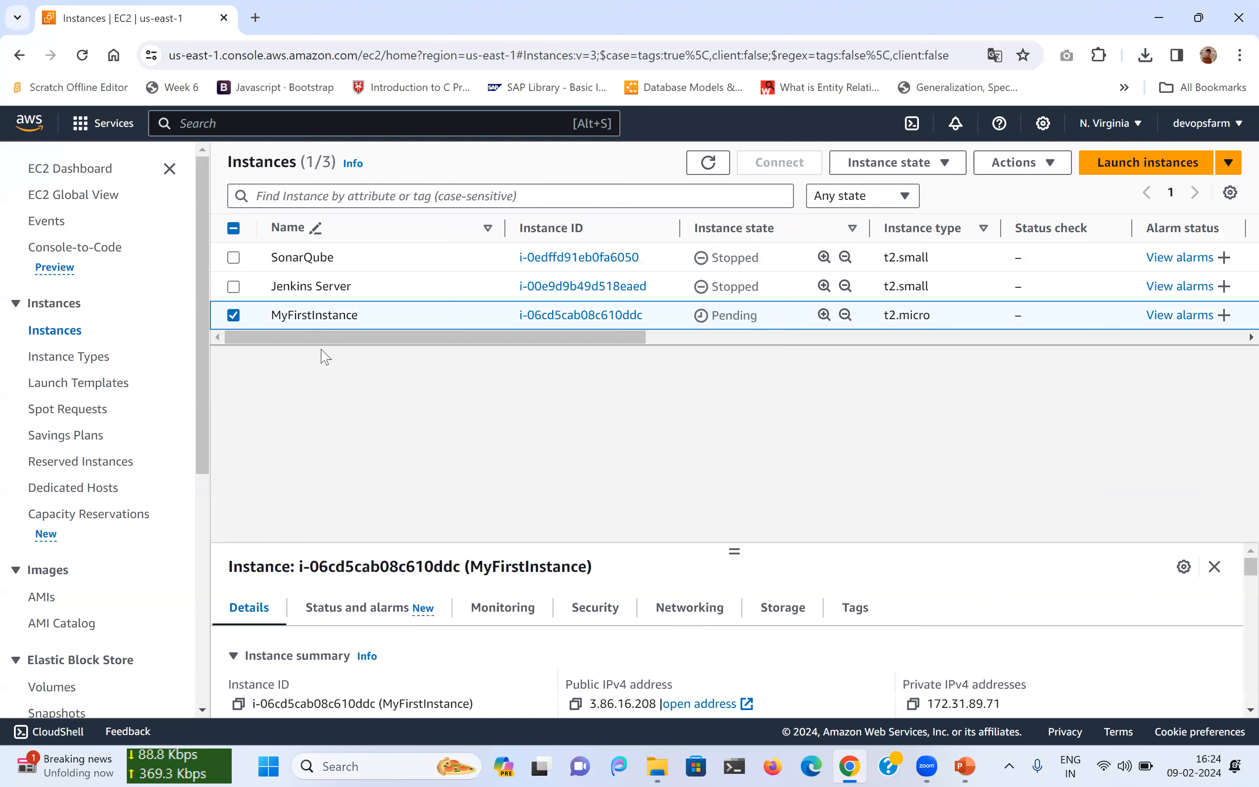
left_click(64, 336)
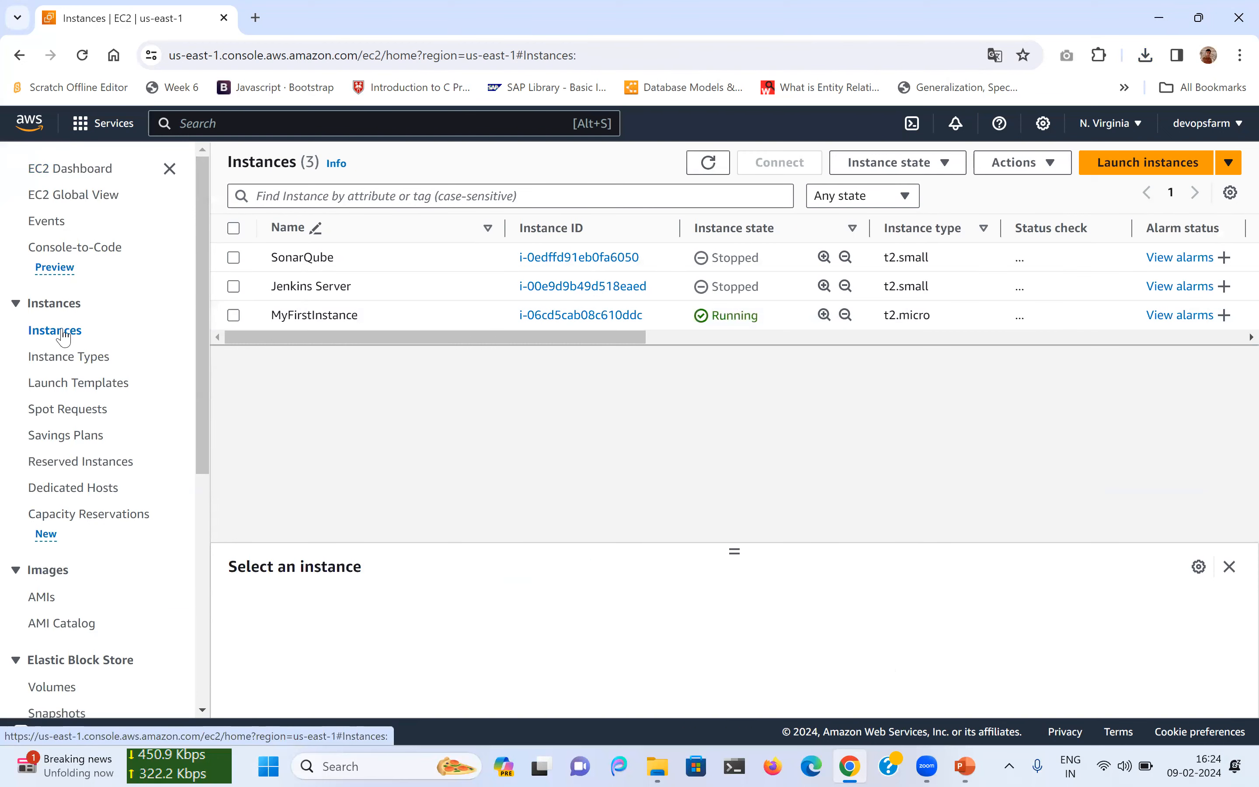
left_click(63, 172)
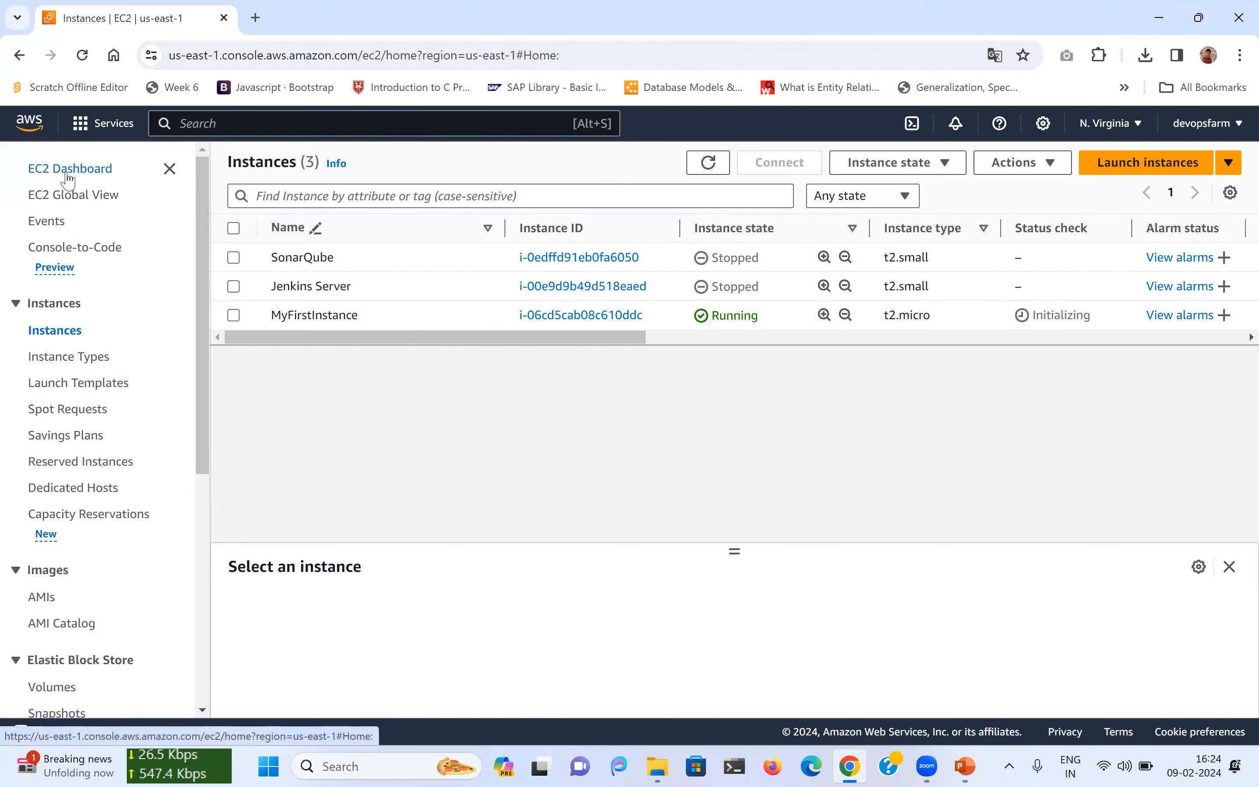
left_click(348, 283)
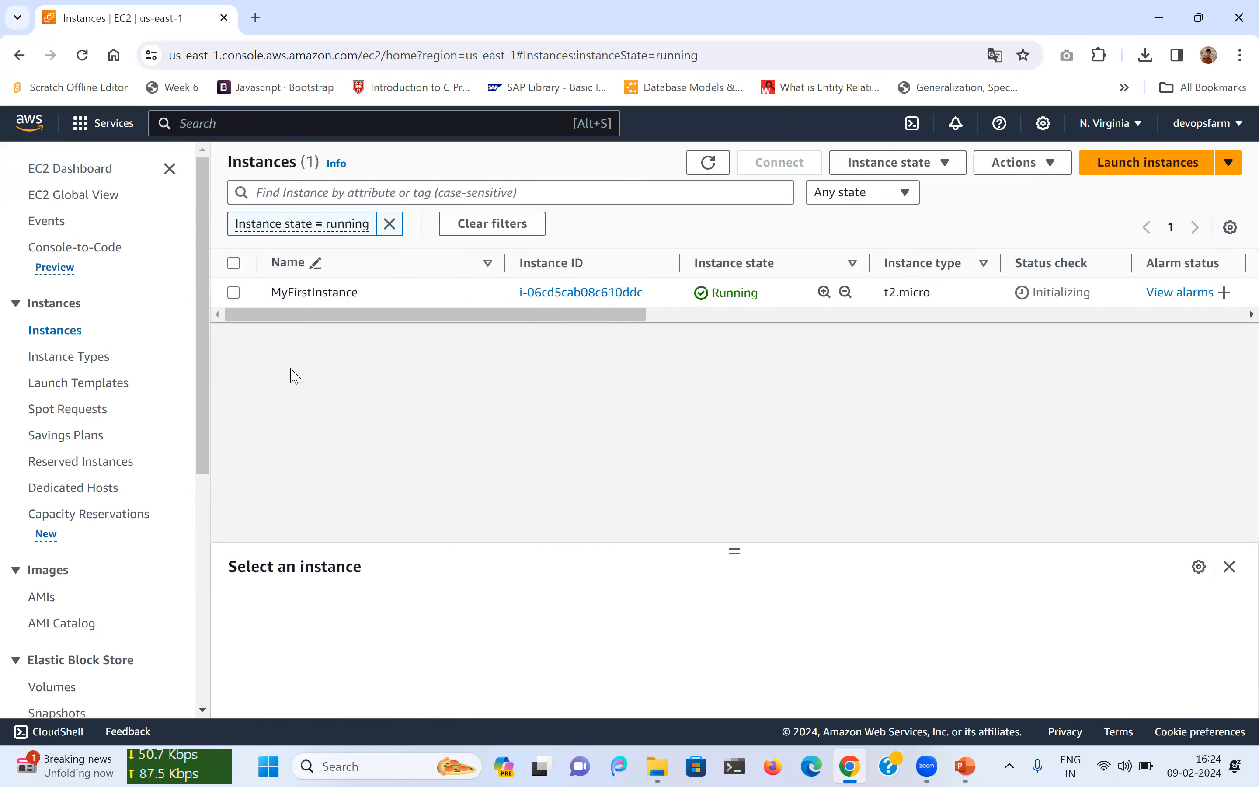
left_click(707, 162)
Select MyFirstInstance, enlarge its details pane and copy its public IPv4 address
left_click(233, 292)
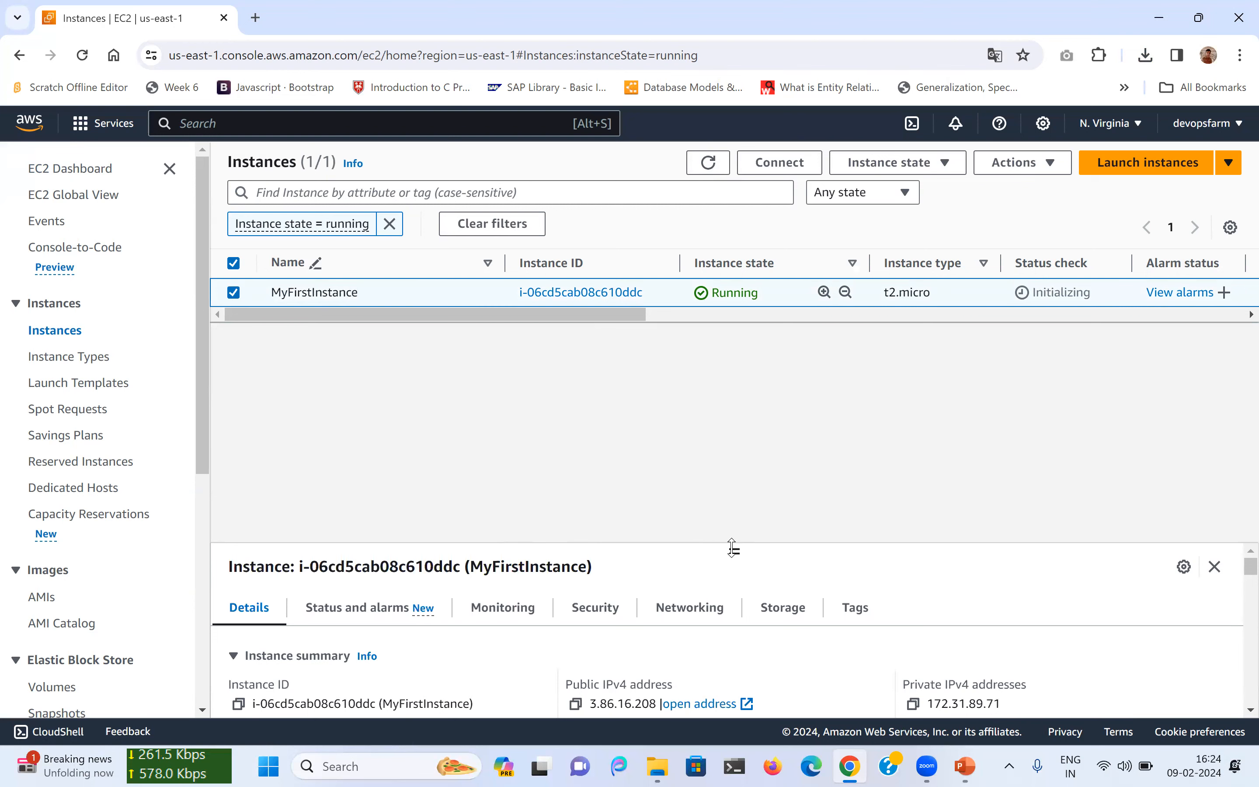
mouse_move(745, 393)
left_mouse_down()
mouse_move(747, 470)
mouse_move(741, 371)
left_mouse_up()
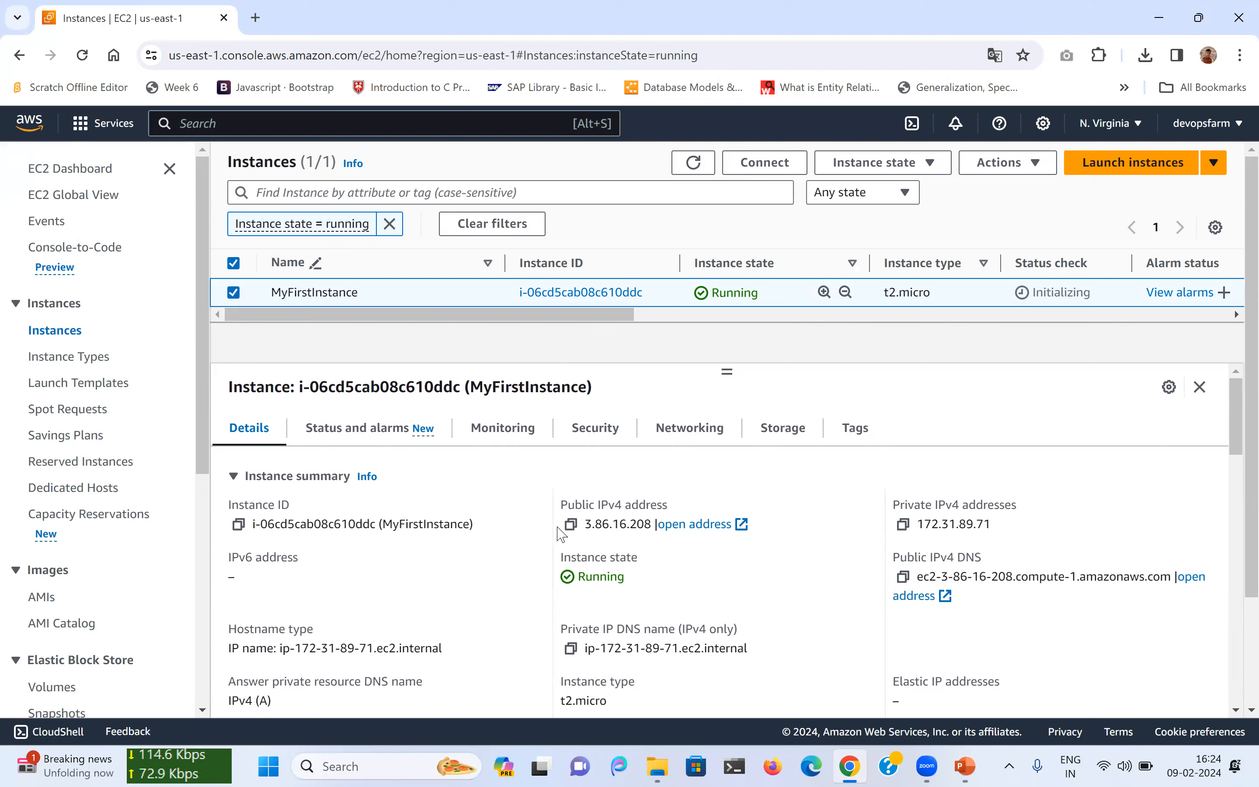
left_click(572, 526)
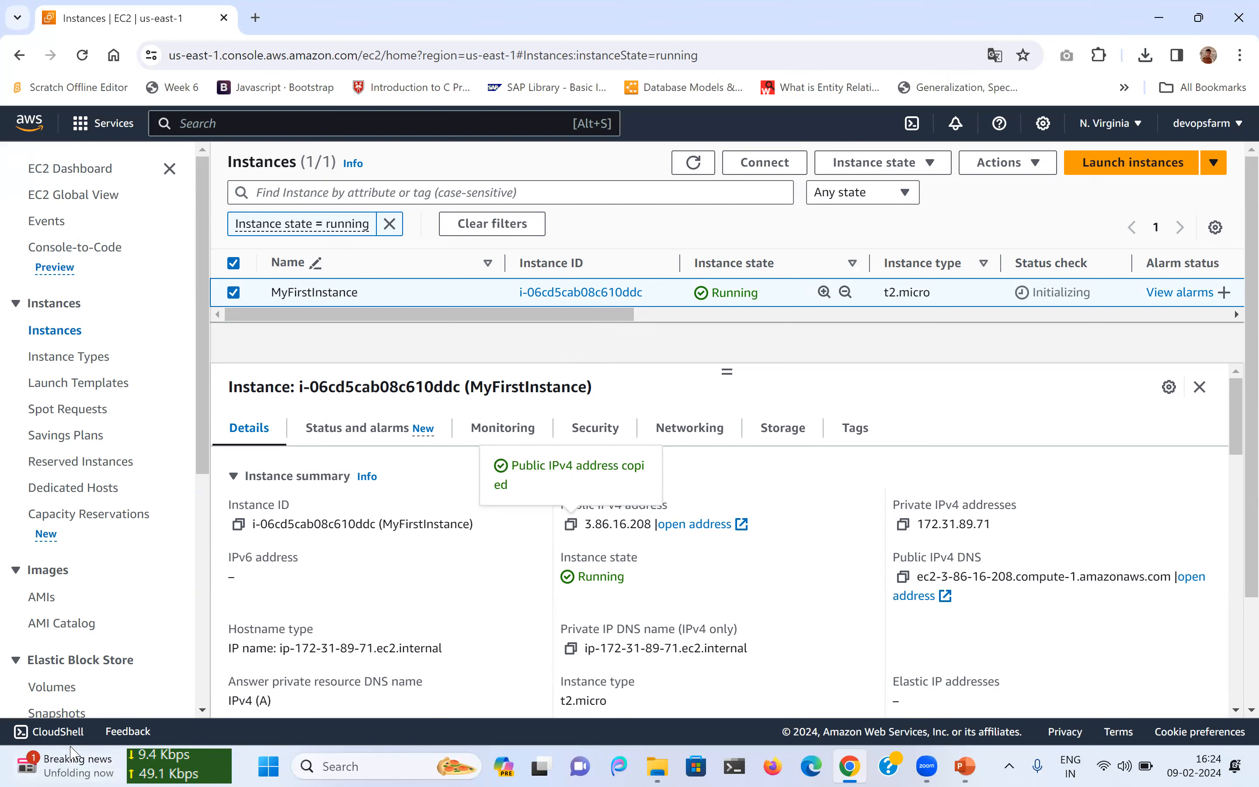
Find the MobaXterm application on the computer and switch to it
key("super")
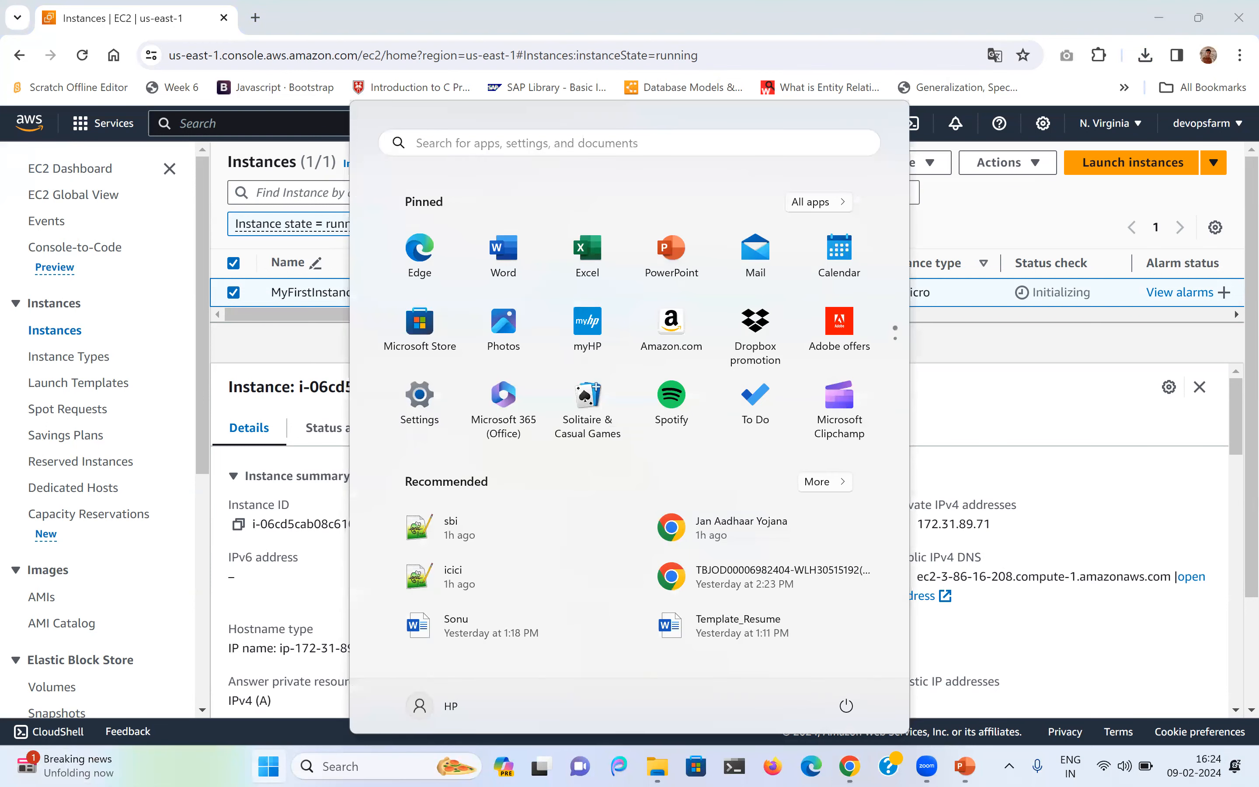
type("moba")
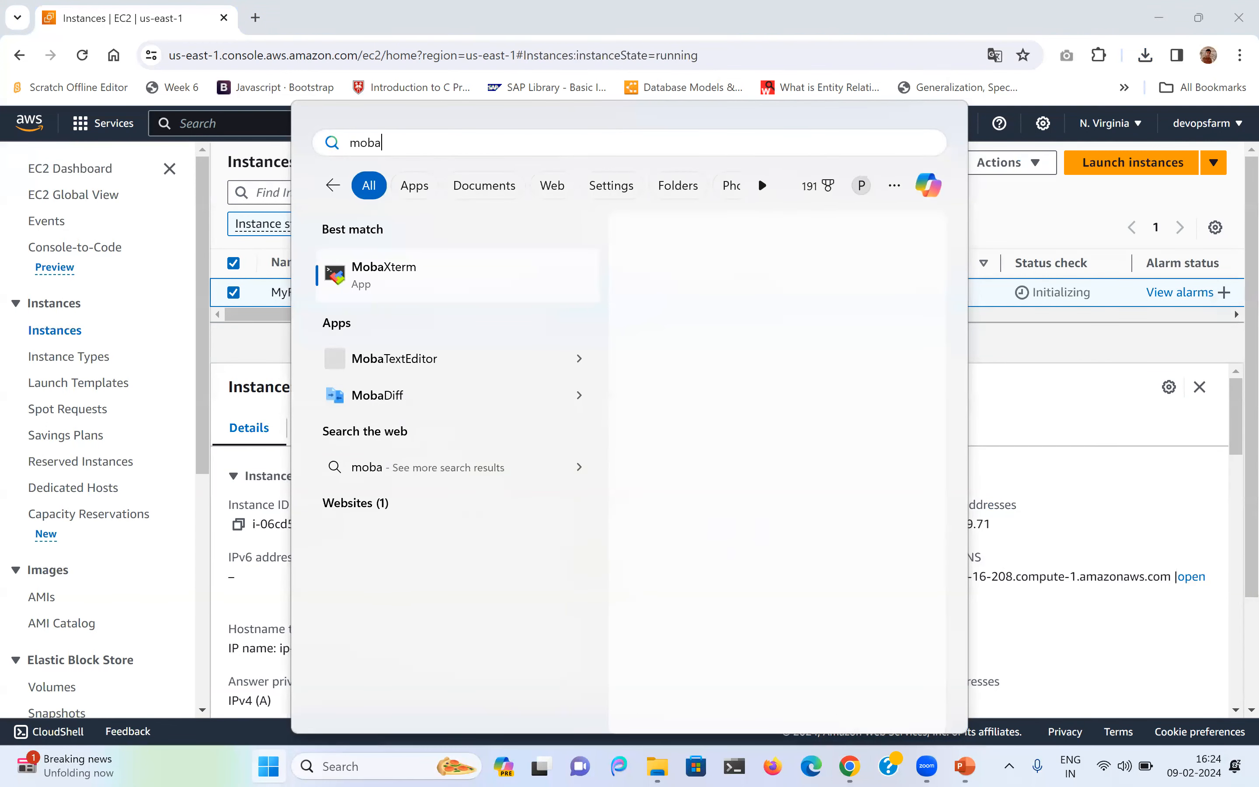
left_click(407, 265)
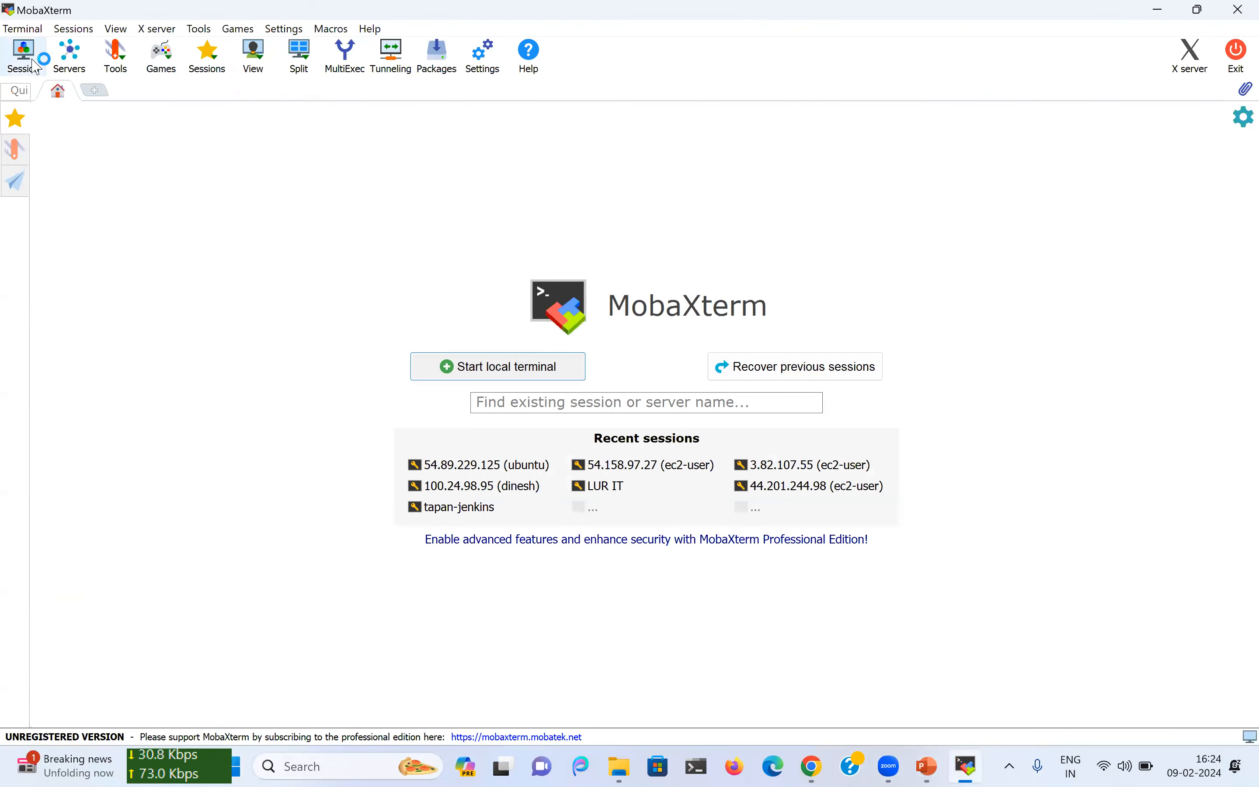
left_click(24, 57)
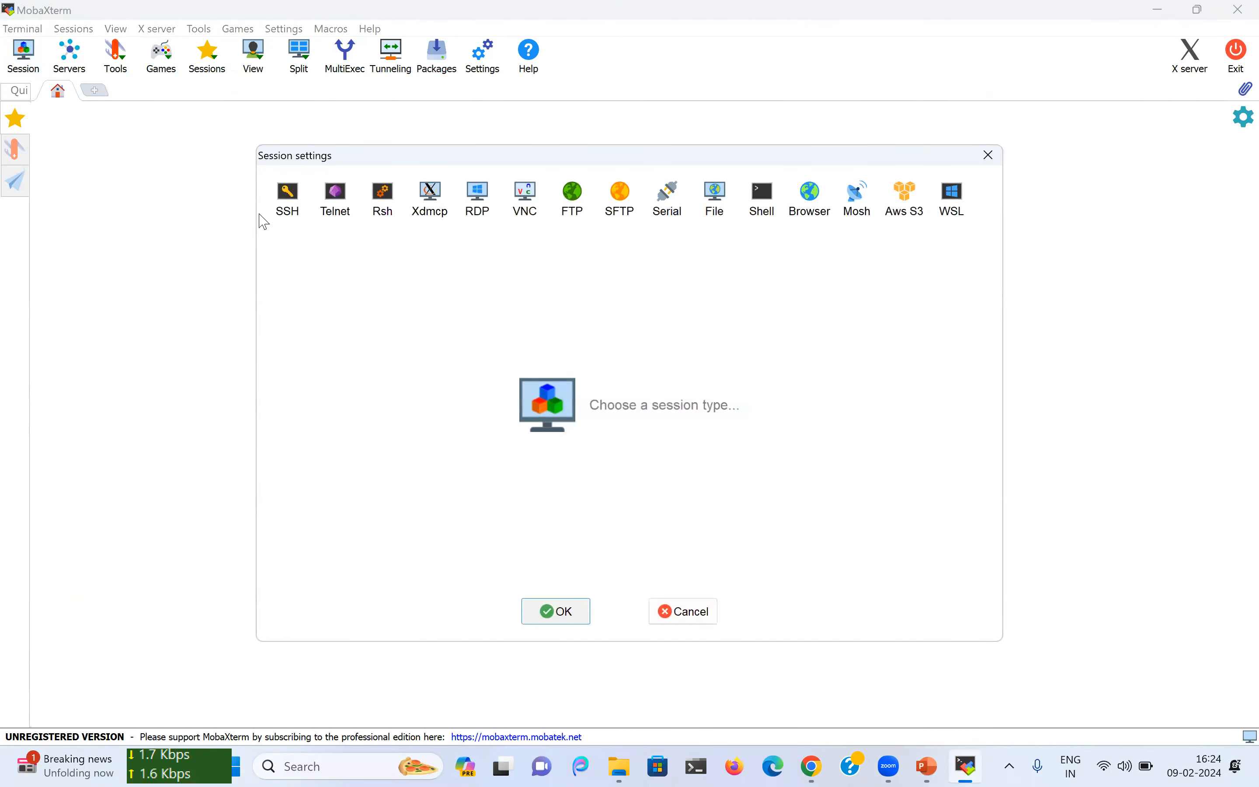
left_click(292, 207)
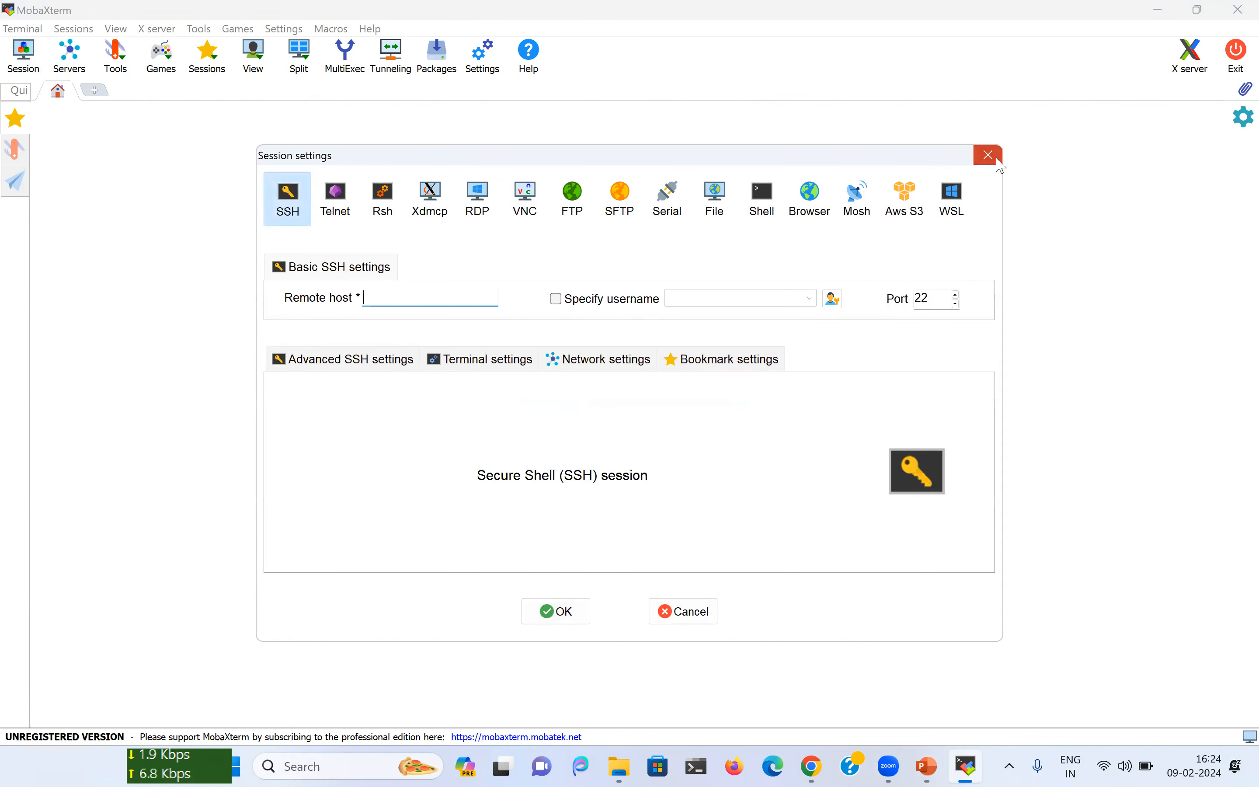
left_click(990, 155)
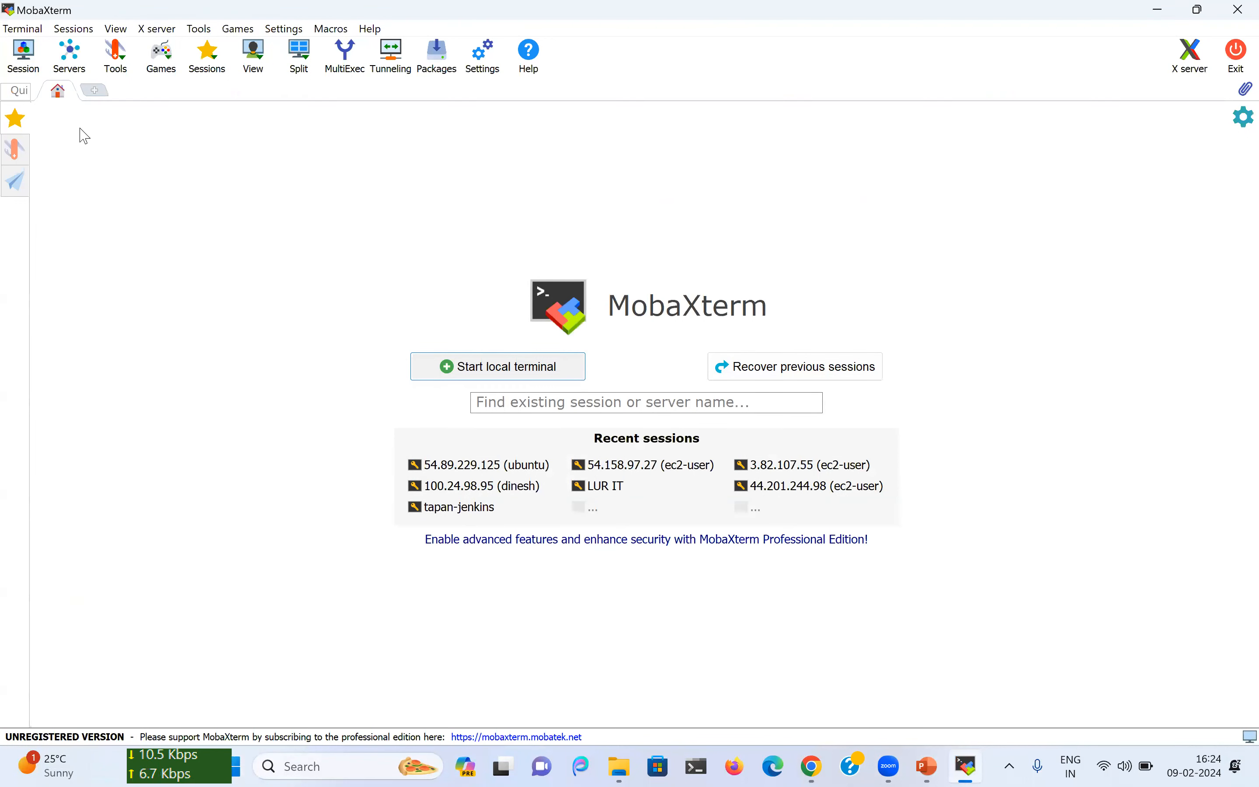
Create a new SSH session with the copied address 3.86.16.208 as remote host and ec2-user as the specified username
left_click(24, 54)
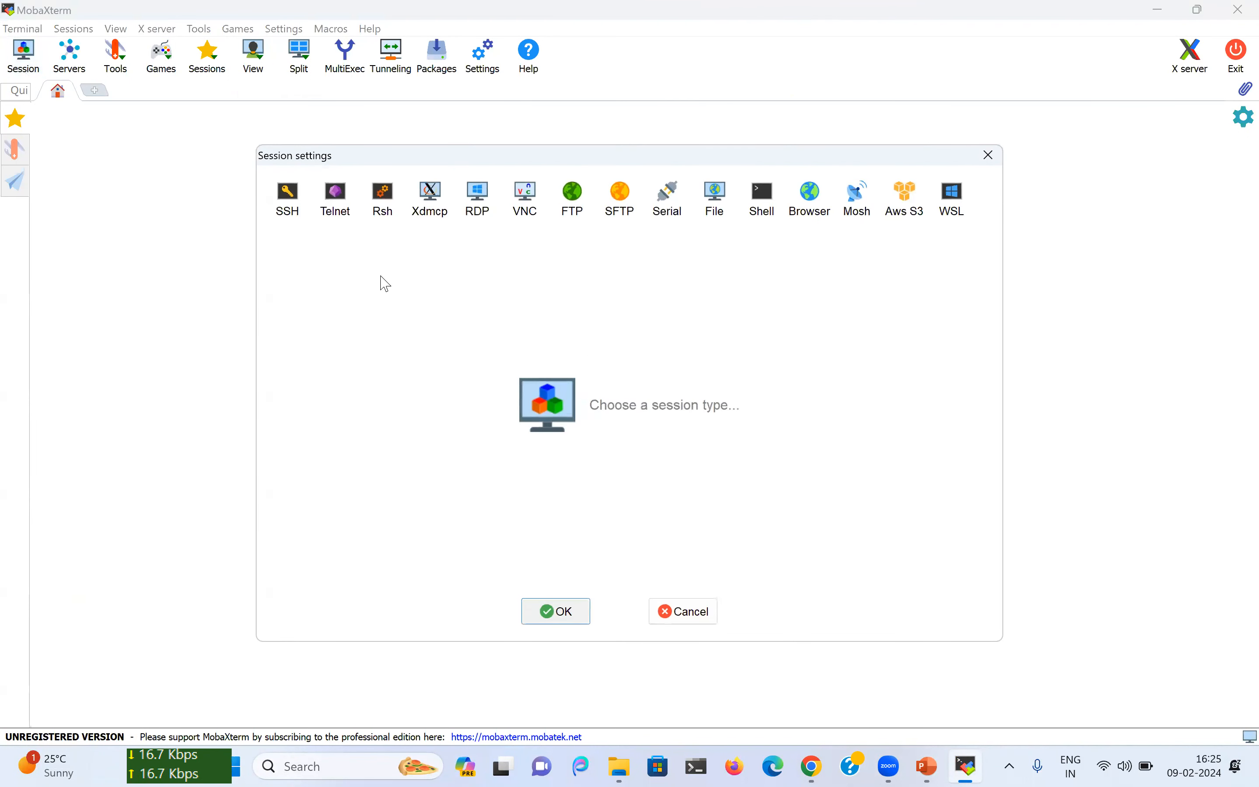
left_click(295, 208)
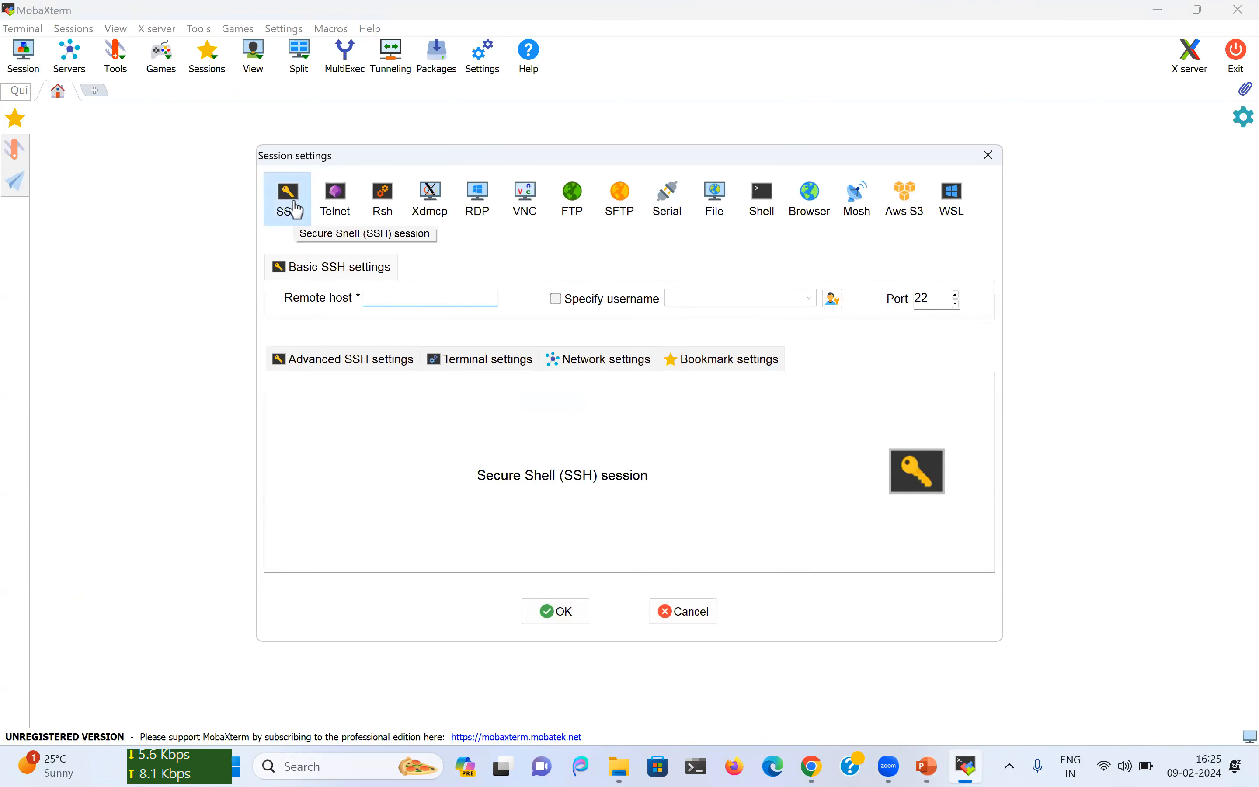
key("ctrl+v")
left_click(555, 298)
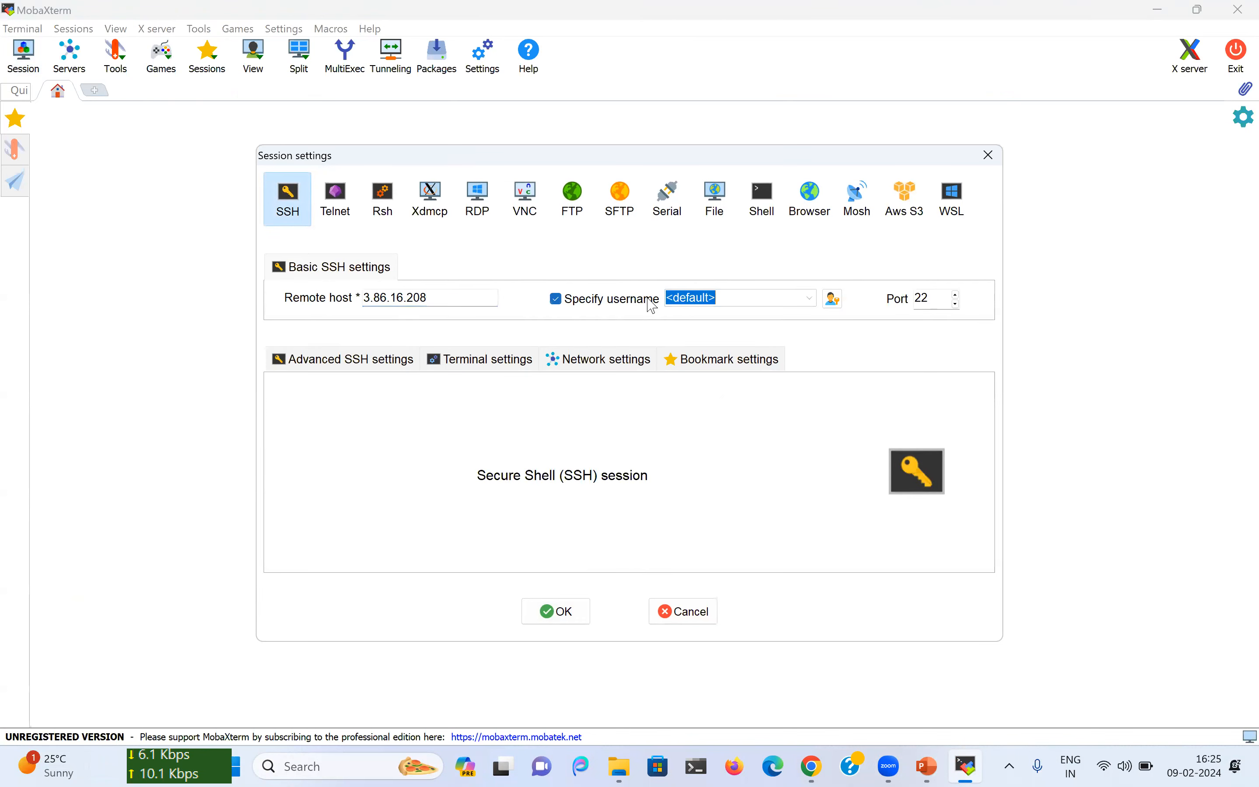
type("ec2-user")
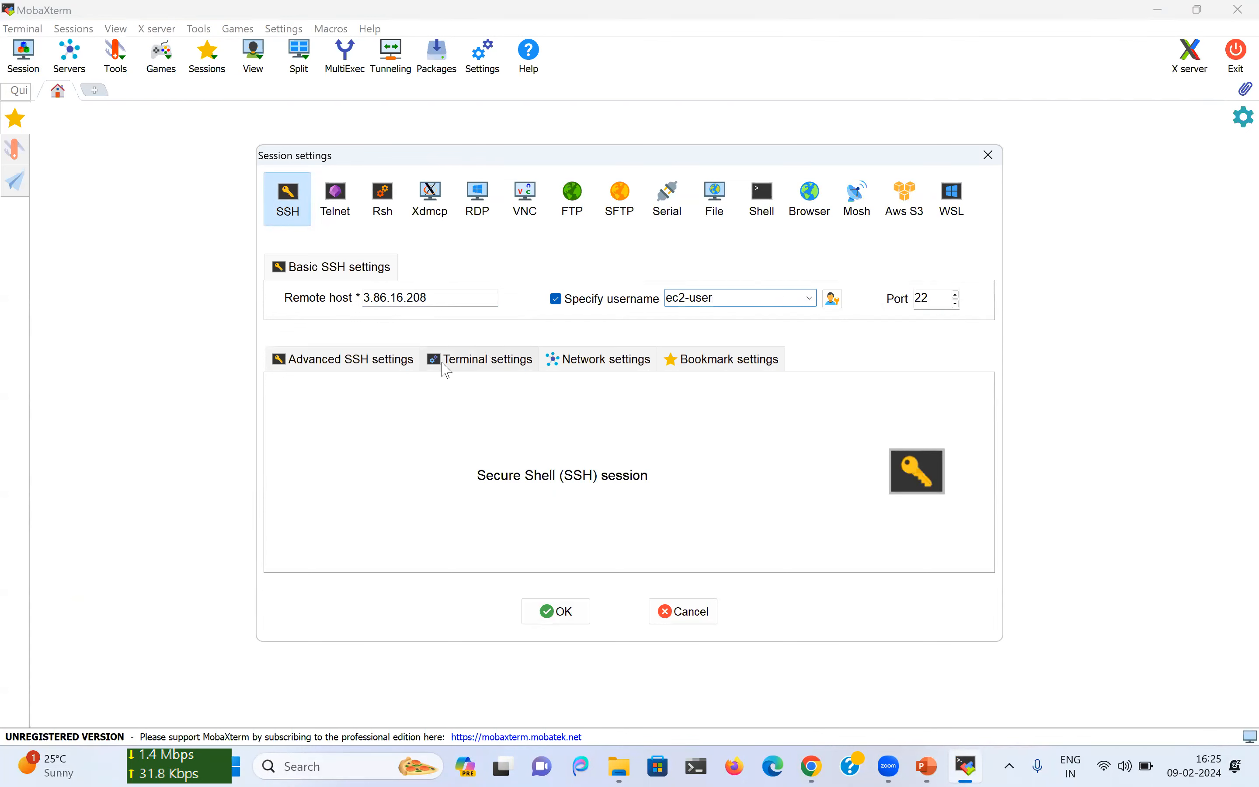
Enable private key authentication in the advanced SSH settings and choose my-test-instance-key.pem from the Desktop as the key file
left_click(352, 374)
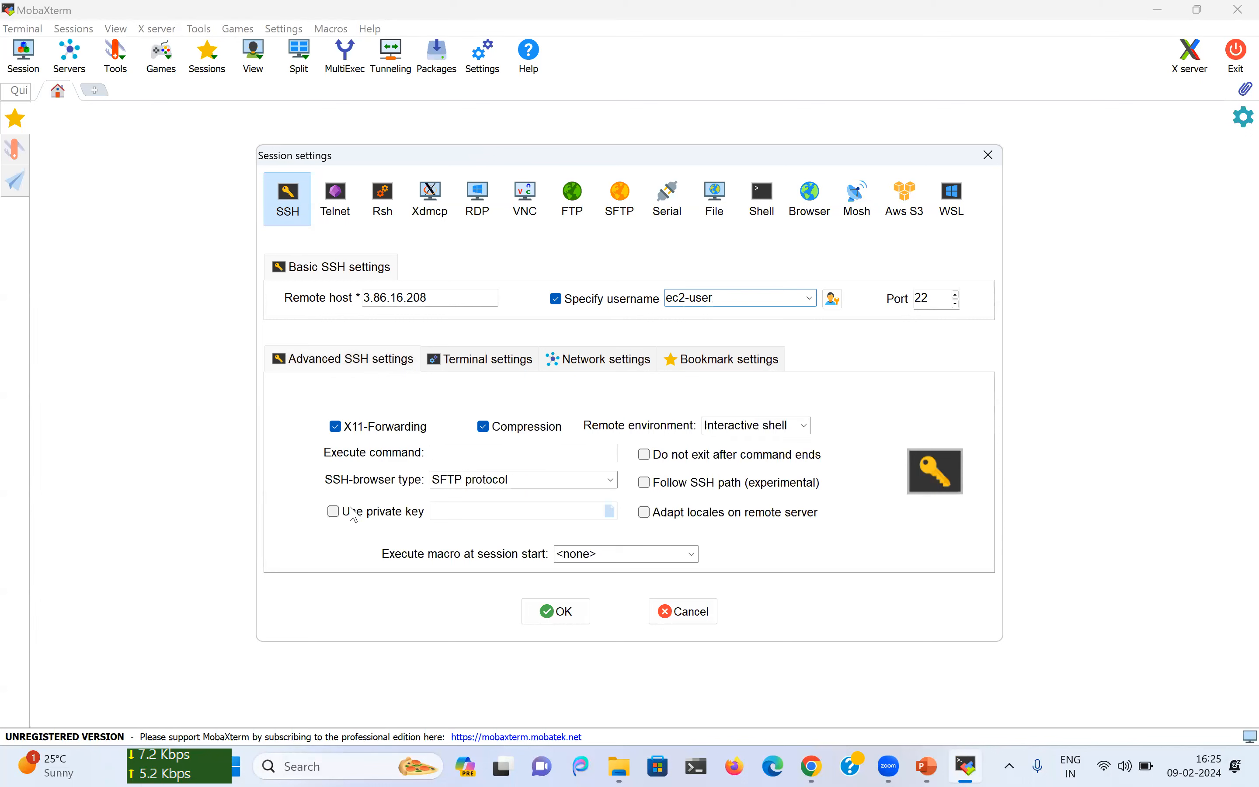
left_click(333, 512)
left_click(610, 512)
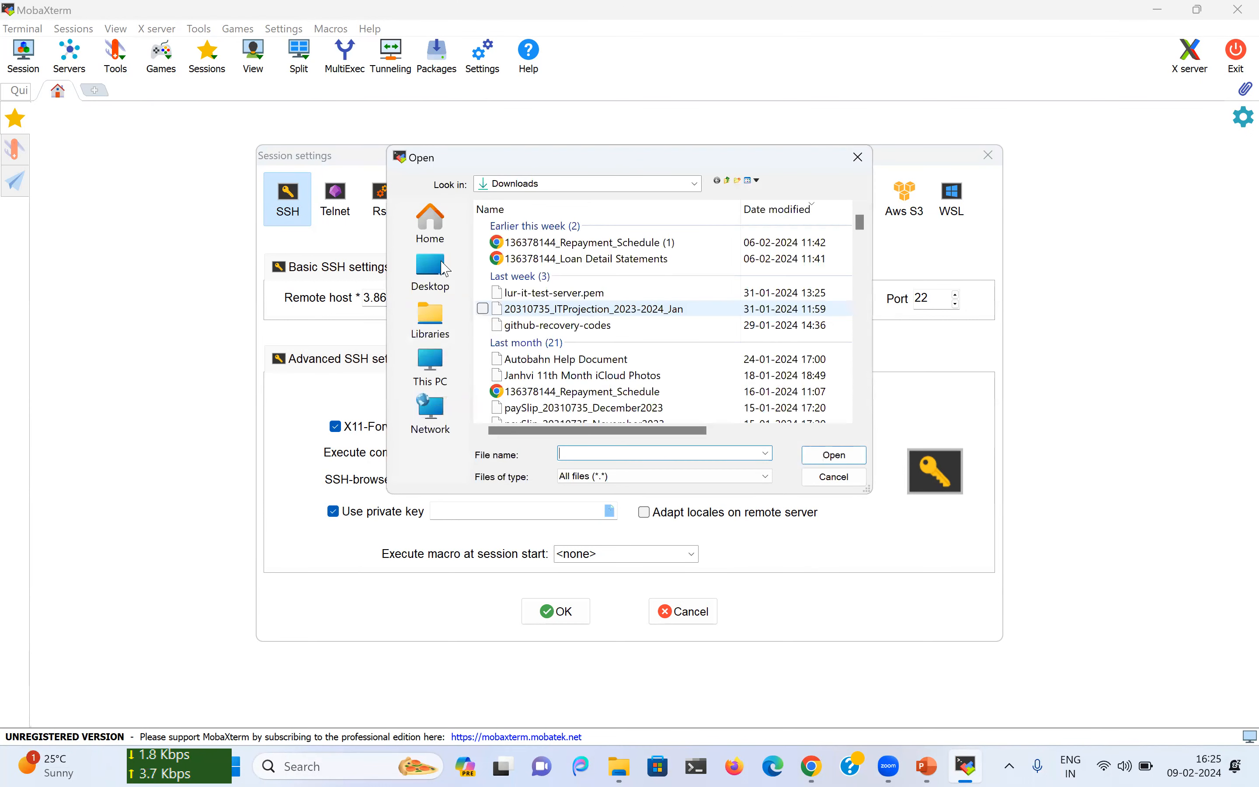
left_click(444, 268)
scroll(643, 327, "down", 2)
scroll(643, 327, "down", 10)
scroll(643, 327, "down", 10)
scroll(643, 326, "down", 10)
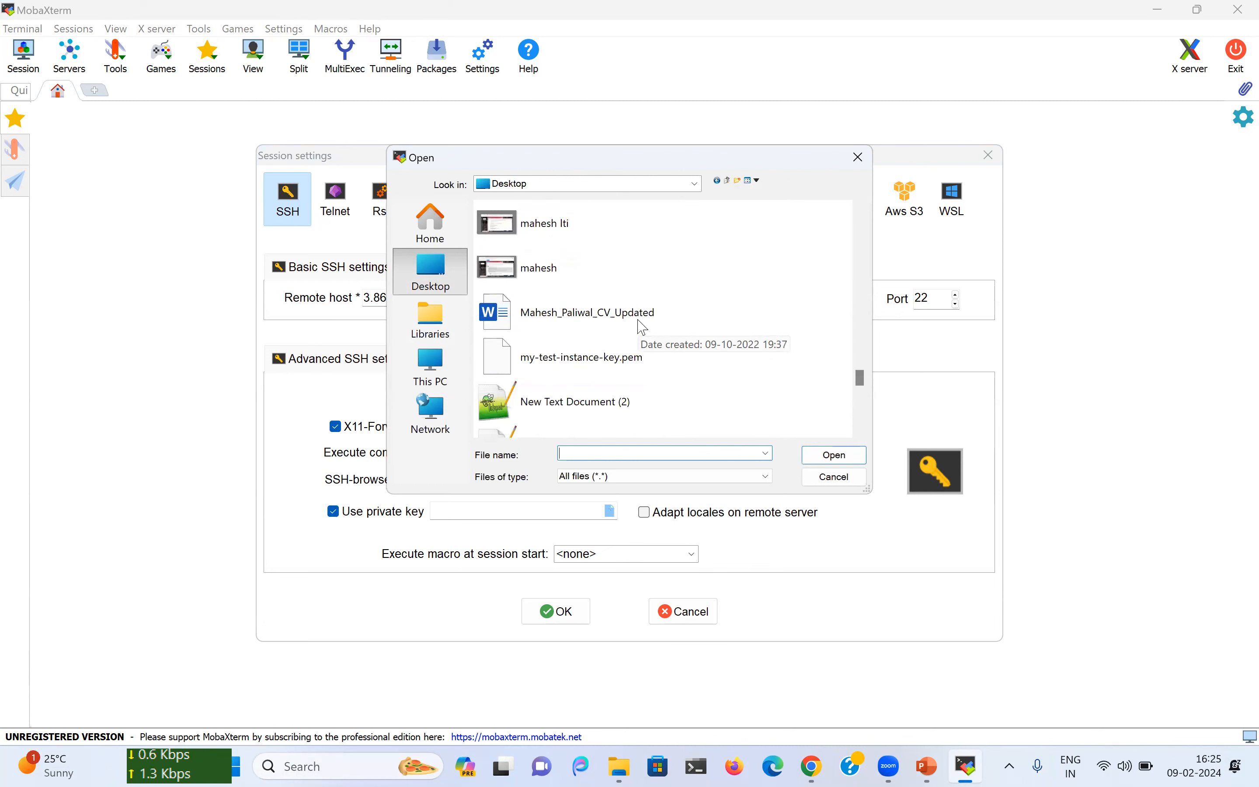
scroll(643, 327, "down", 3)
type("t")
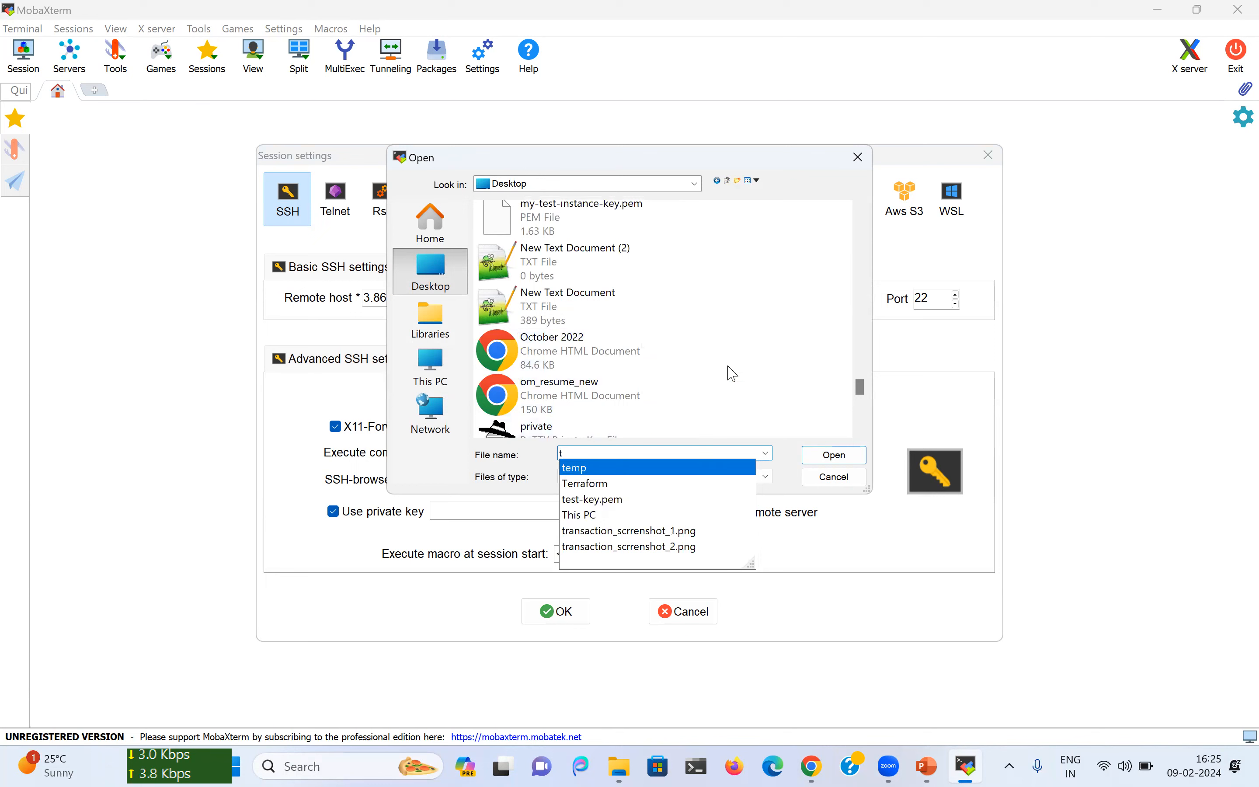
scroll(730, 371, "down", 4)
scroll(733, 372, "down", 1)
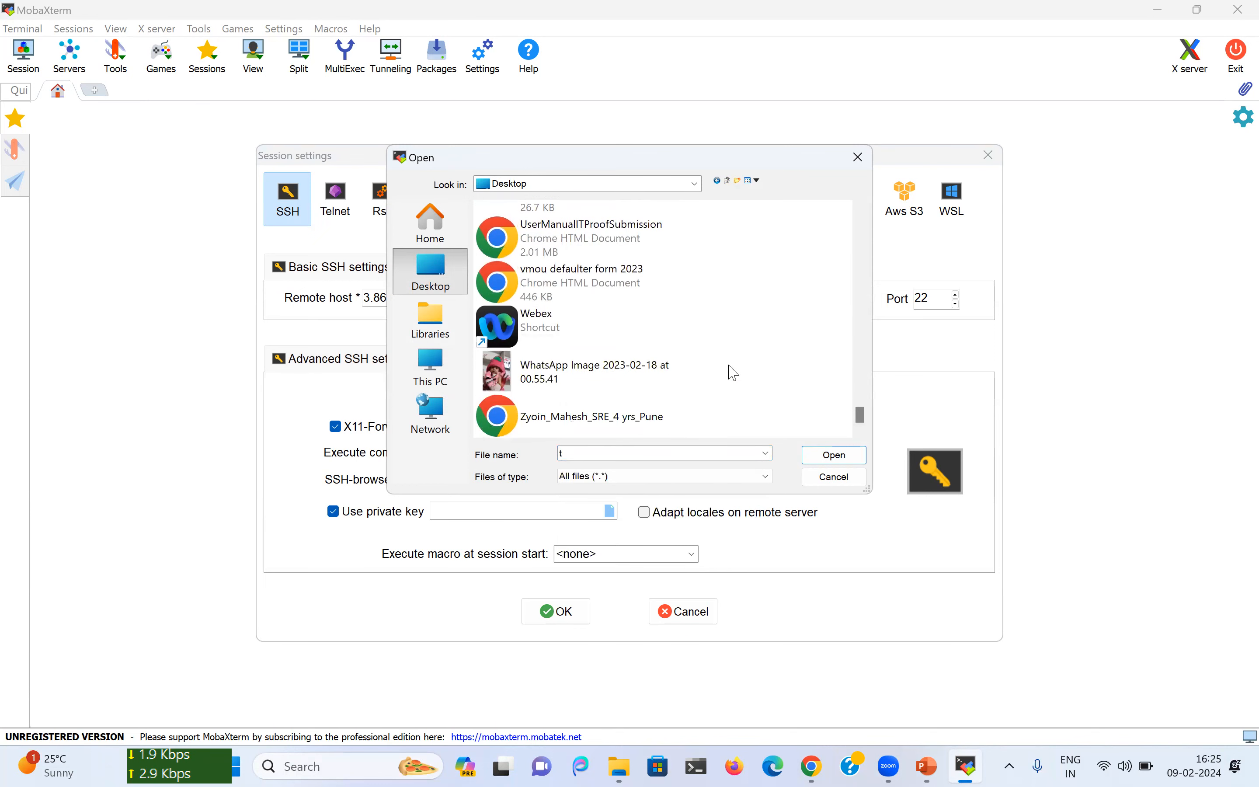
scroll(734, 373, "up", 4)
scroll(734, 372, "up", 4)
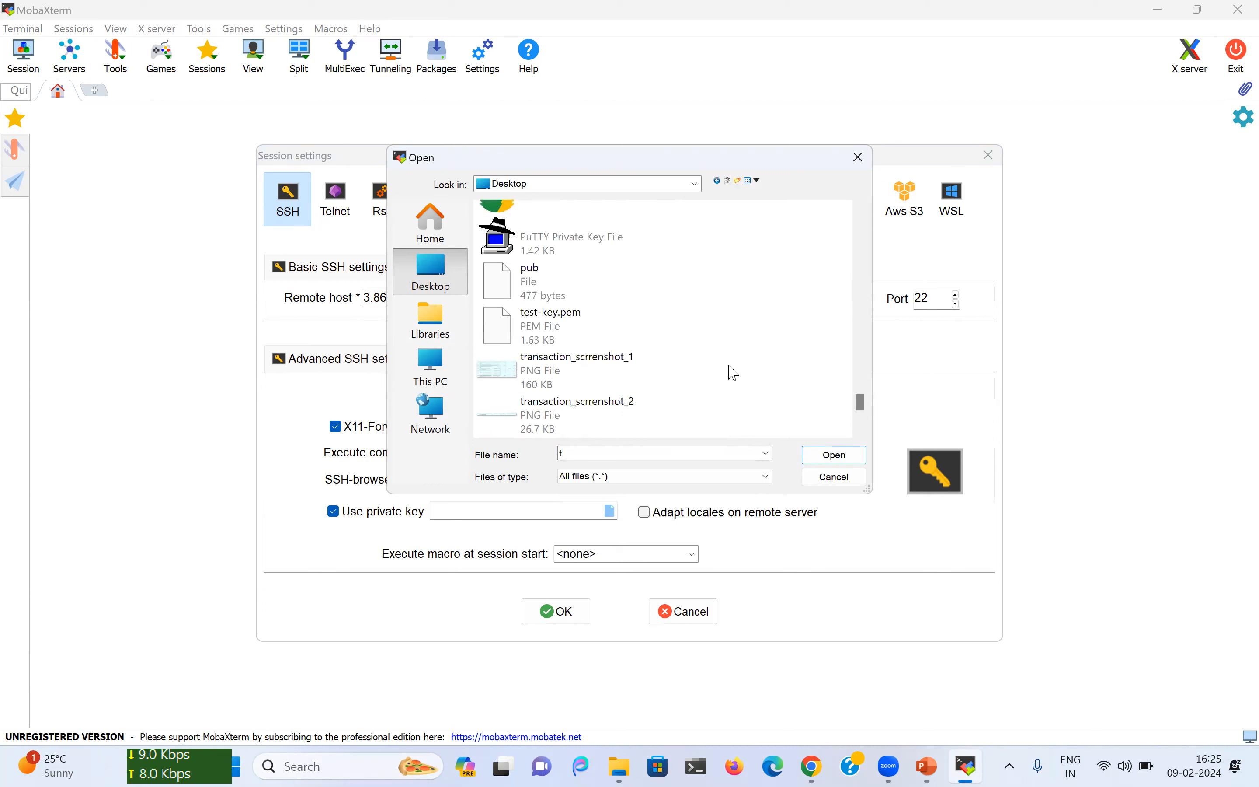
scroll(733, 373, "up", 4)
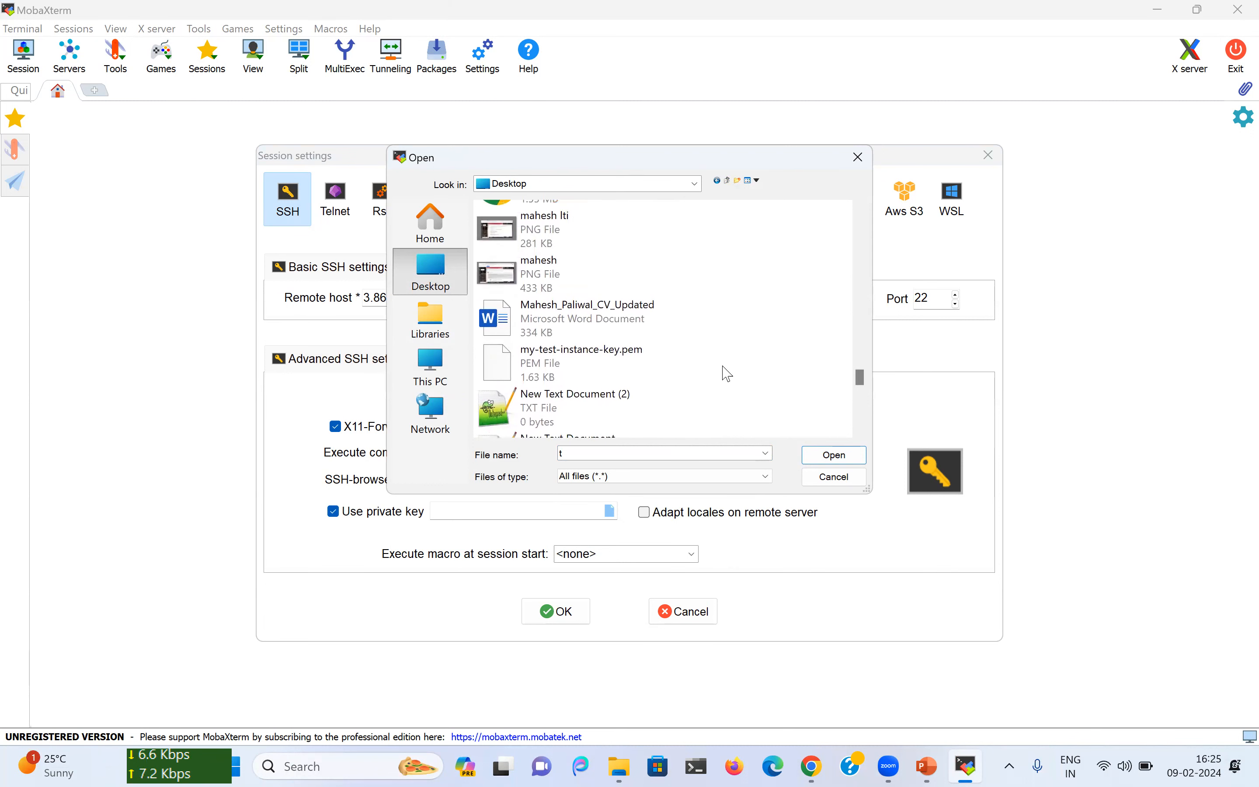
left_click(540, 373)
left_click(835, 455)
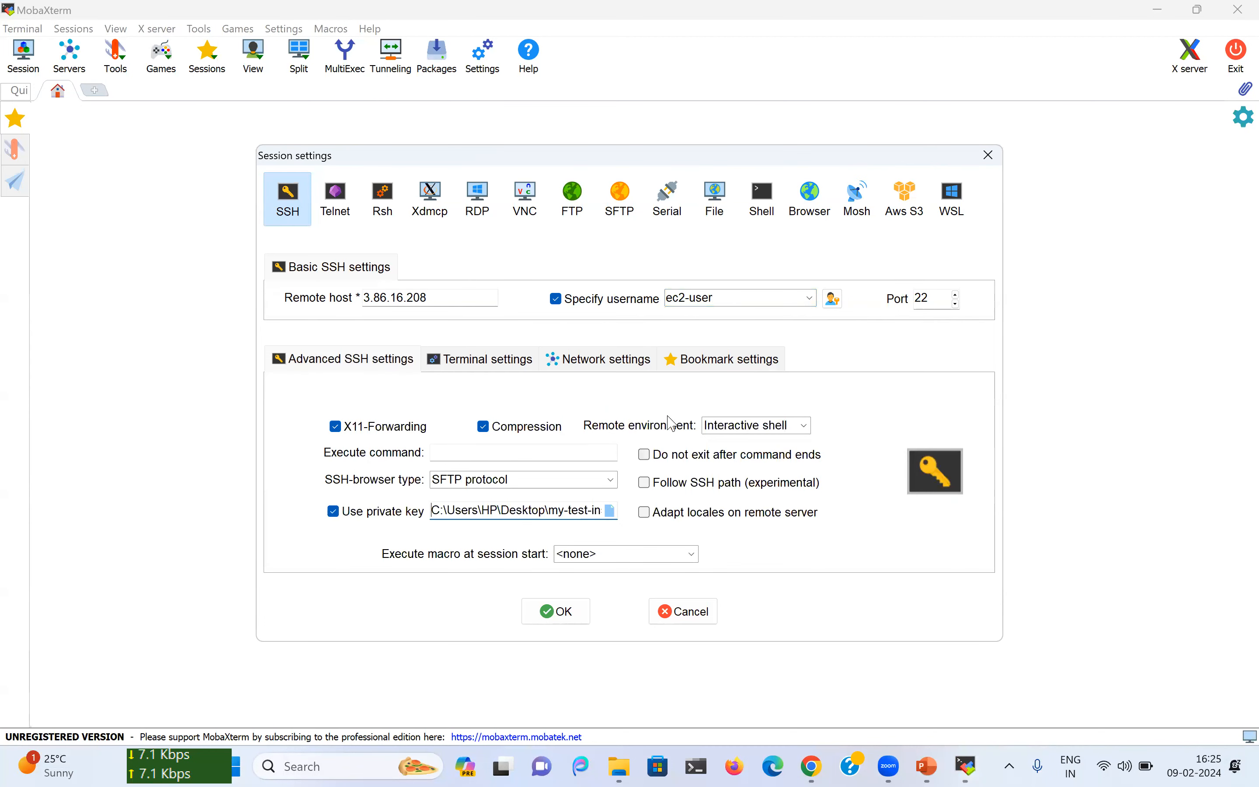
Name the session test-instance in its bookmark settings and start the SSH connection
left_click(707, 359)
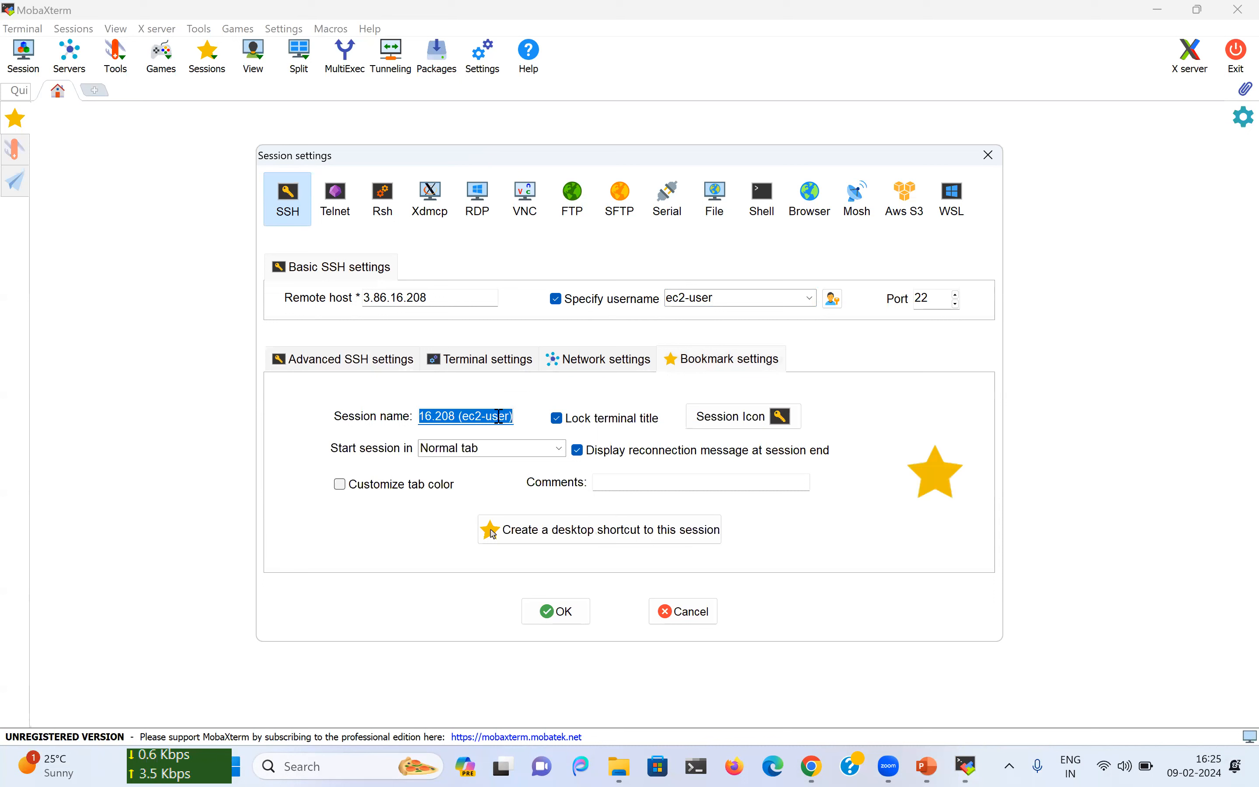
key("BackSpace")
type("test-ins")
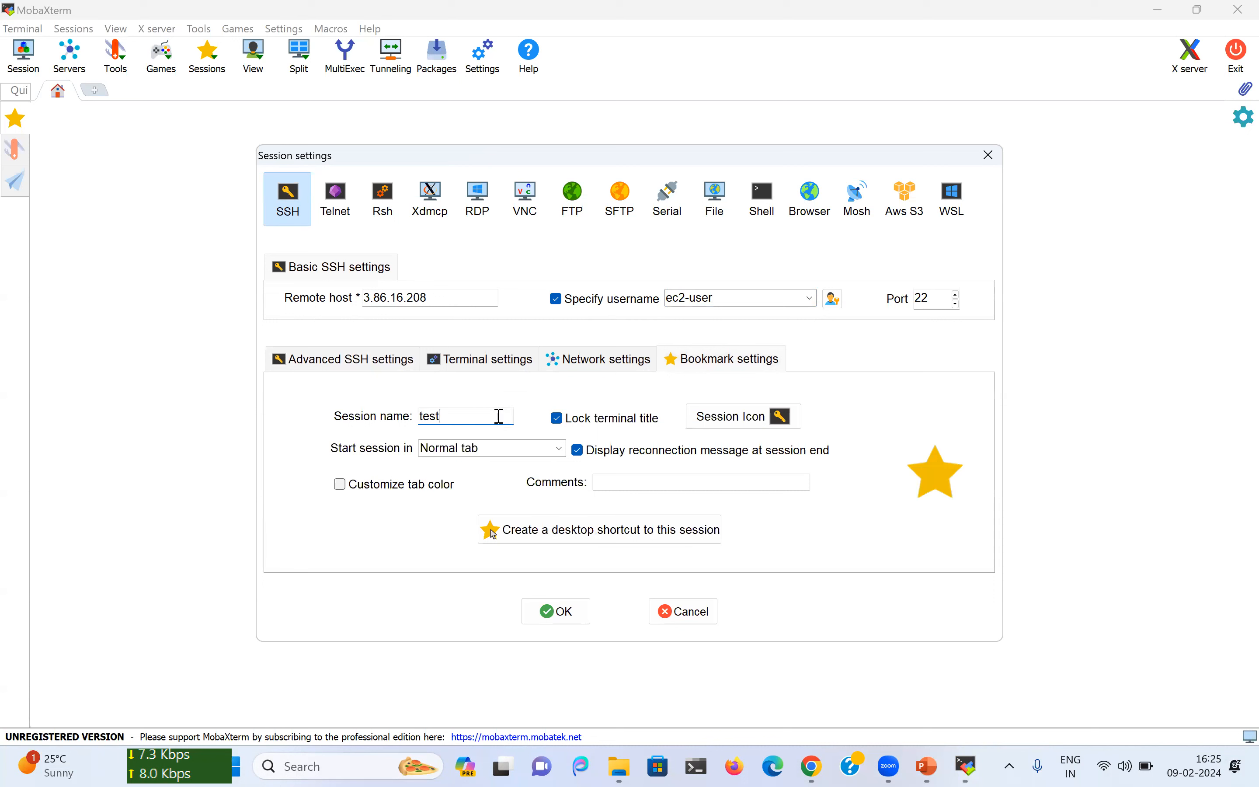
type("tance")
left_click(571, 620)
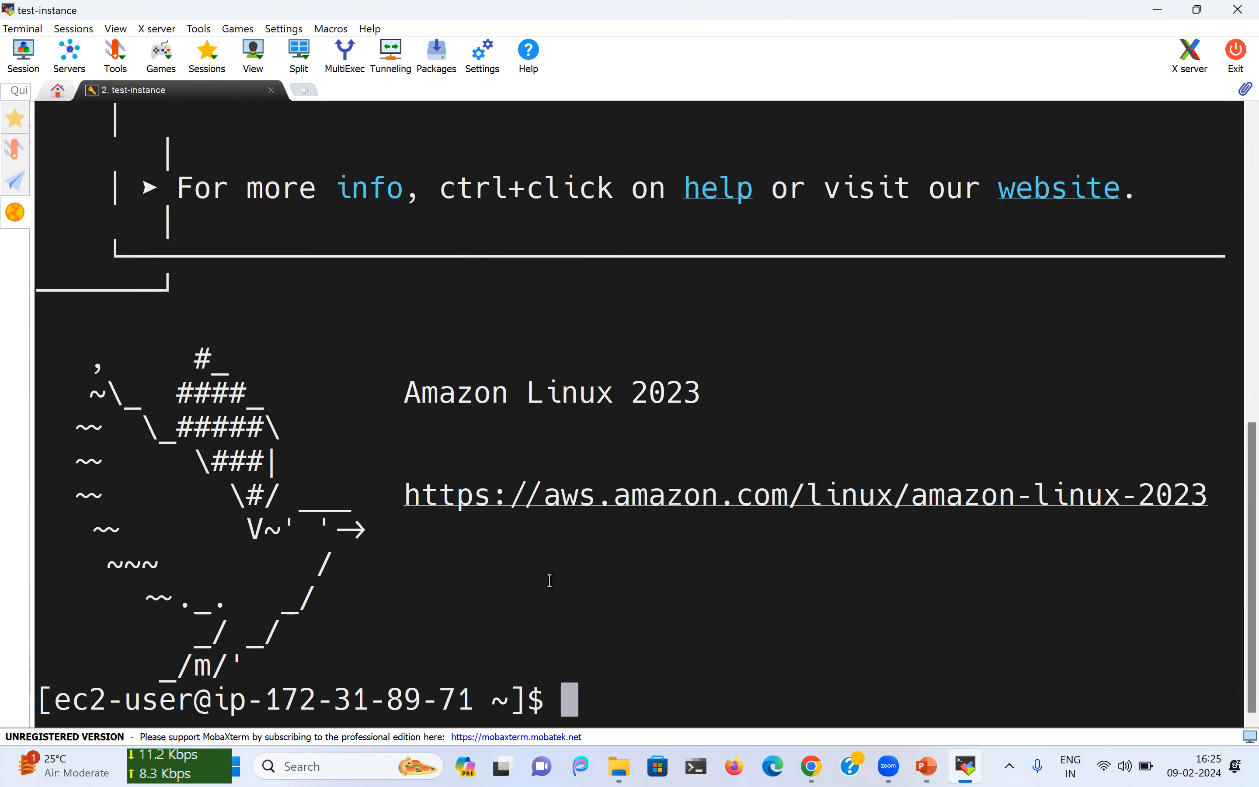
Clear the terminal and run ls to list the home directory, then check the private IP shown in the prompt
type("clear")
key("Return")
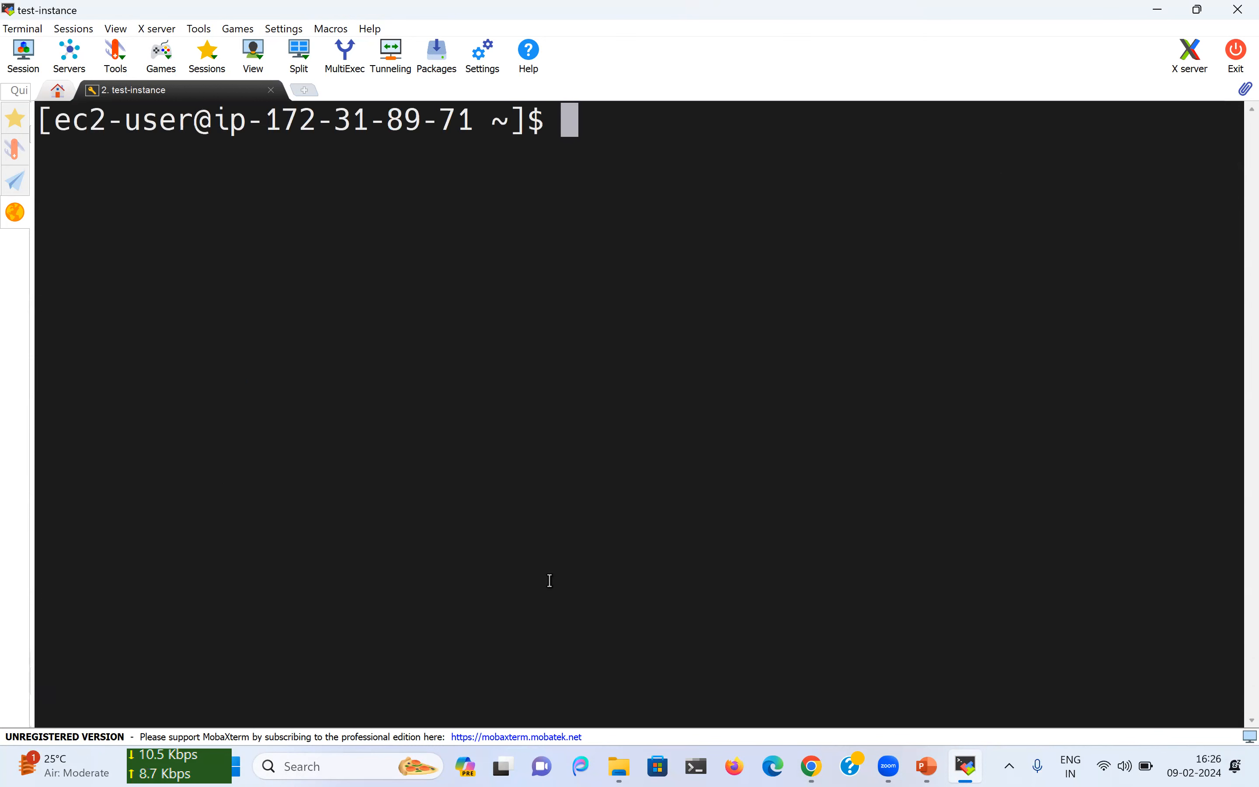
type("ls")
key("Return")
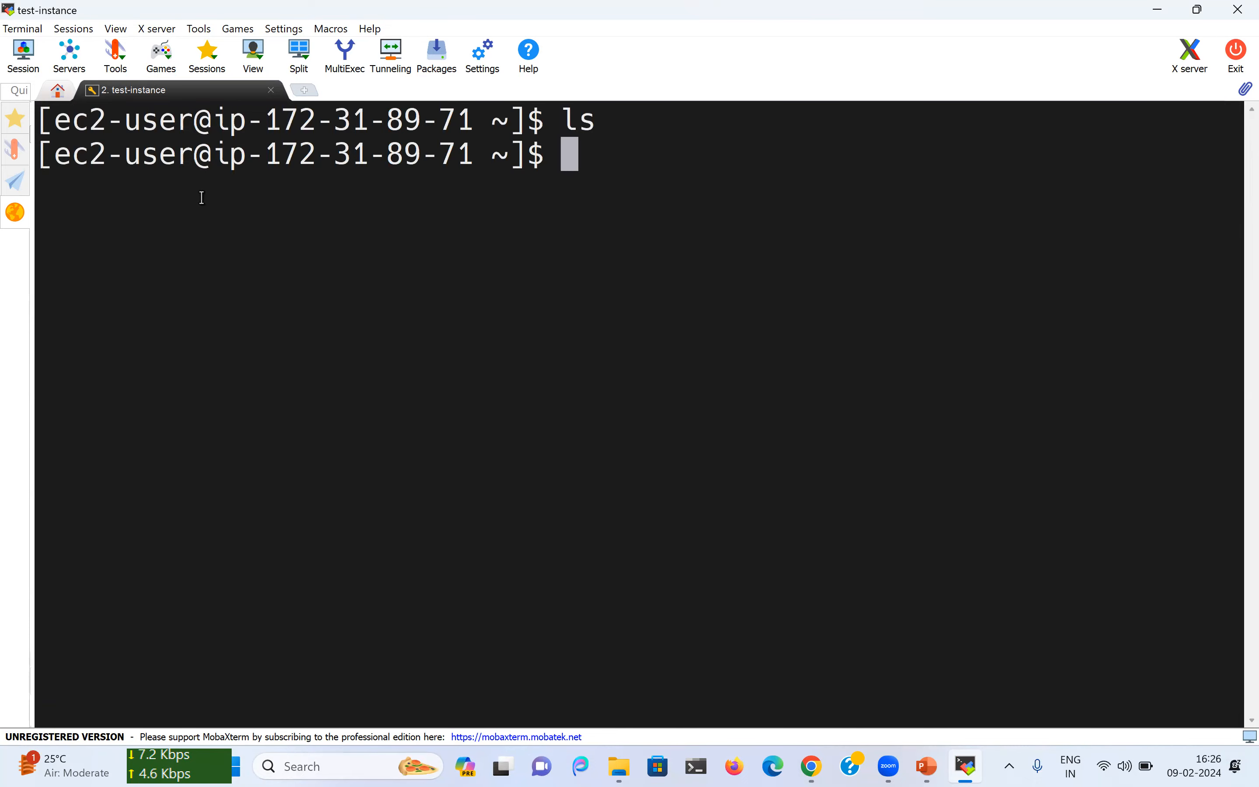
left_click_drag(266, 123, 477, 121)
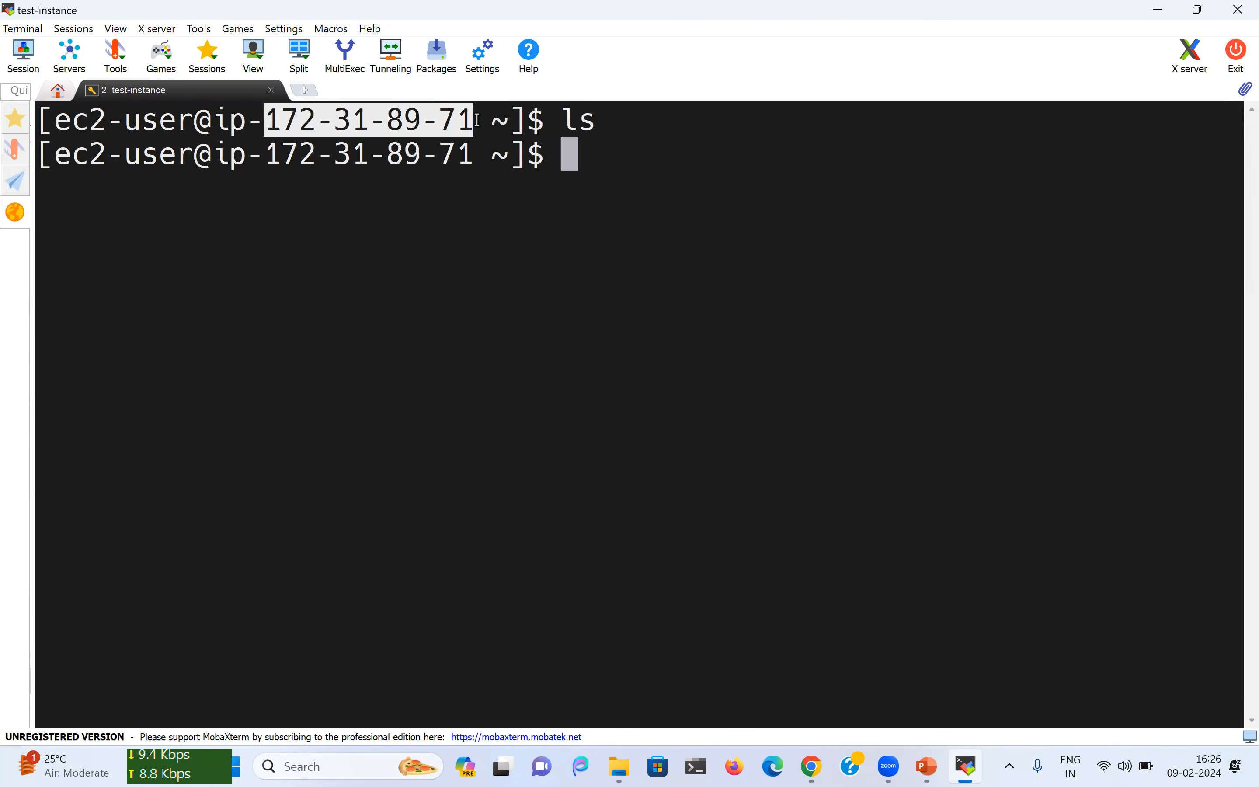
left_click(680, 163)
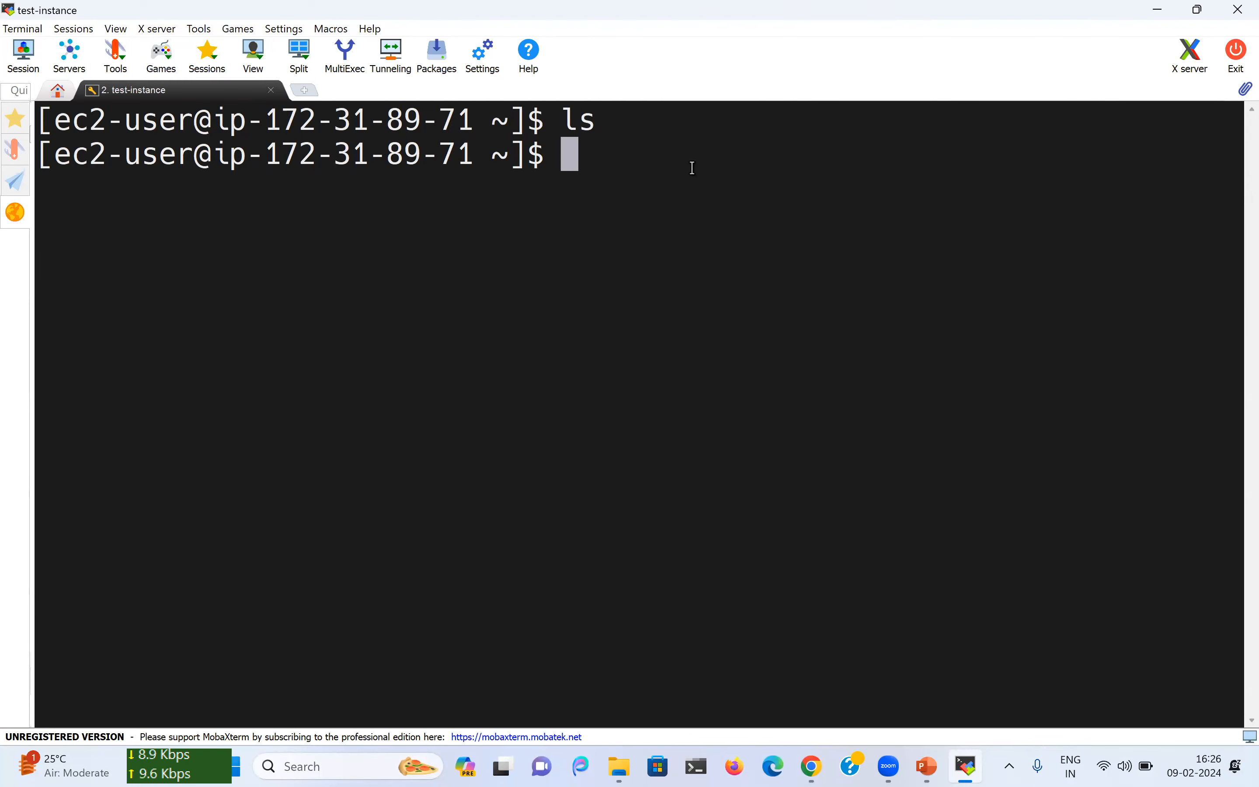
Switch back to the AWS console in Chrome and terminate MyFirstInstance, confirming the termination
mouse_move(812, 765)
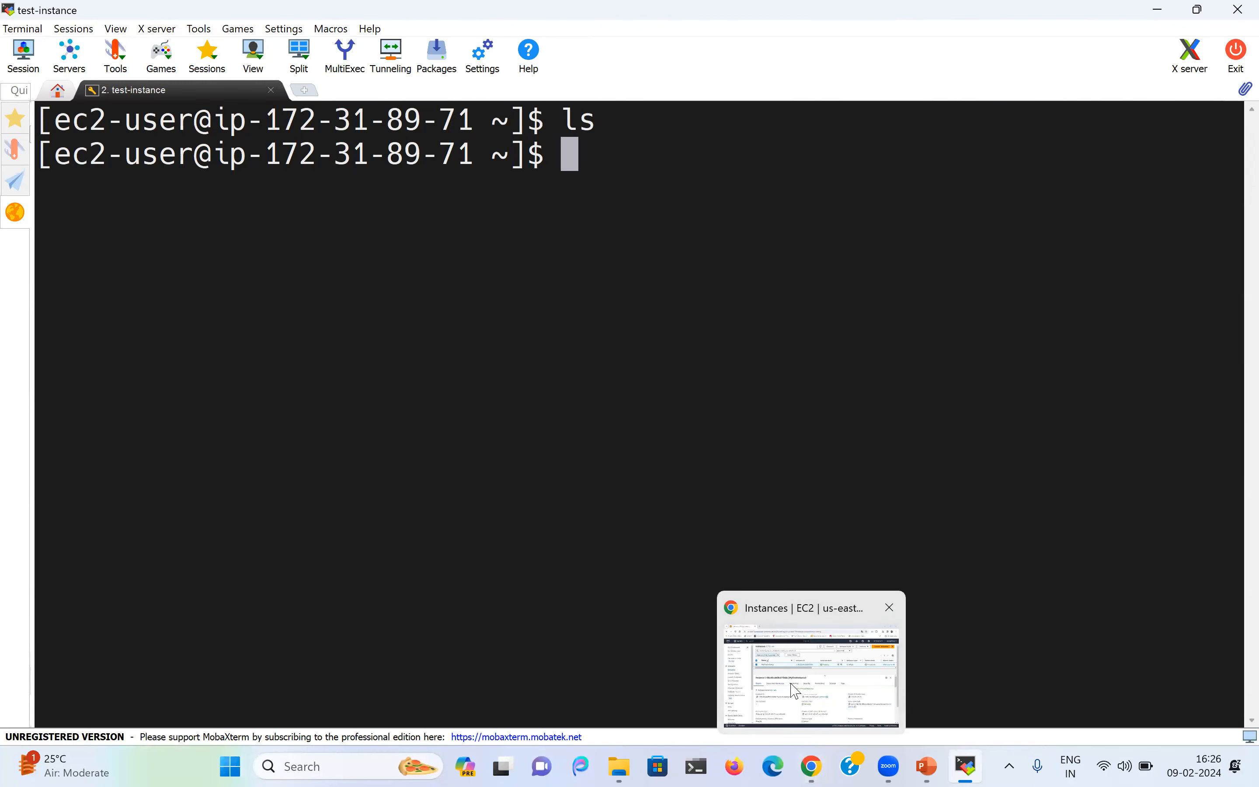
left_click(796, 691)
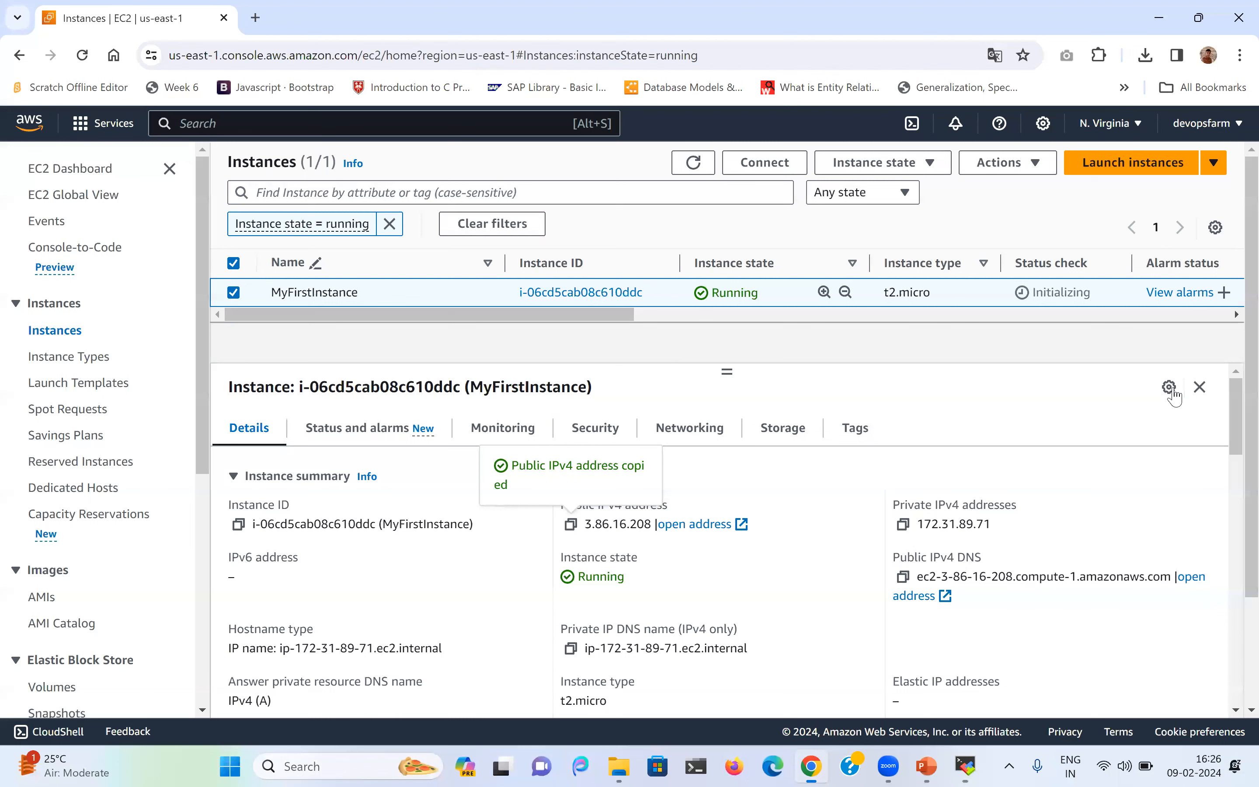
left_click(1199, 388)
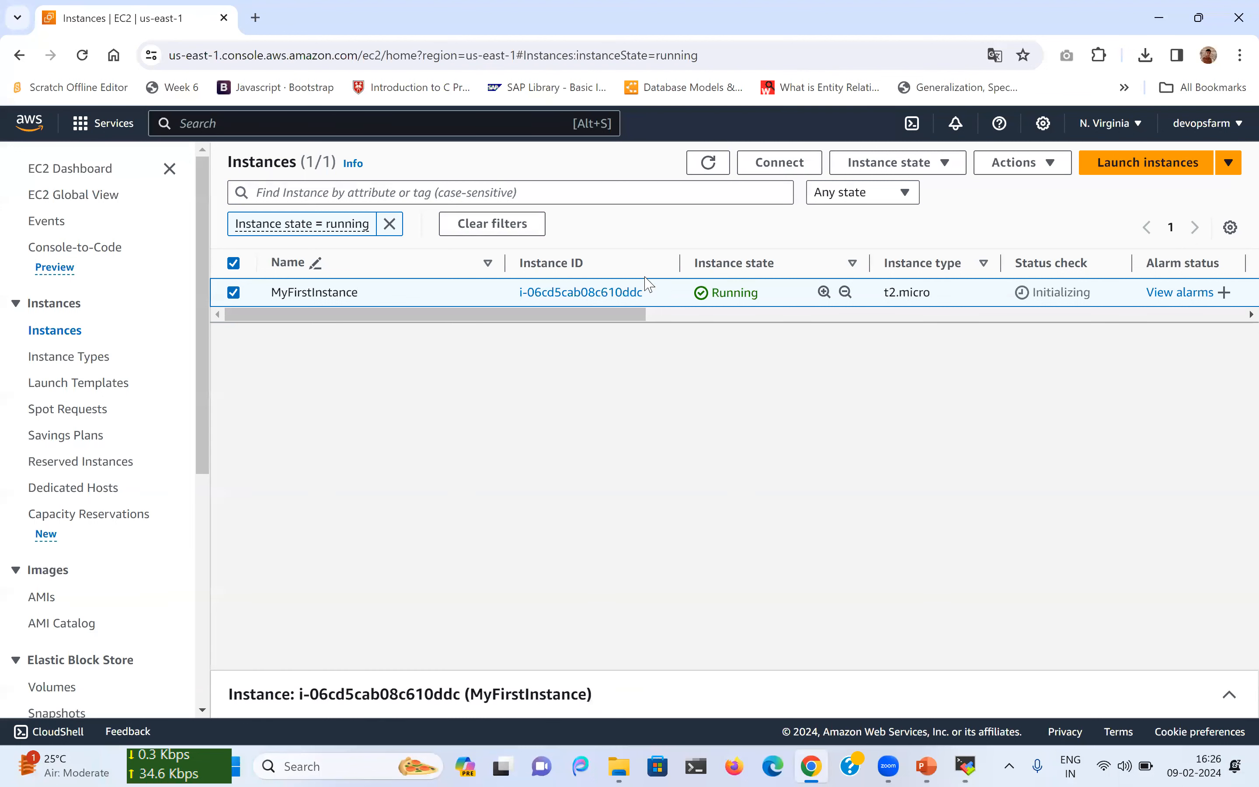
left_click(909, 162)
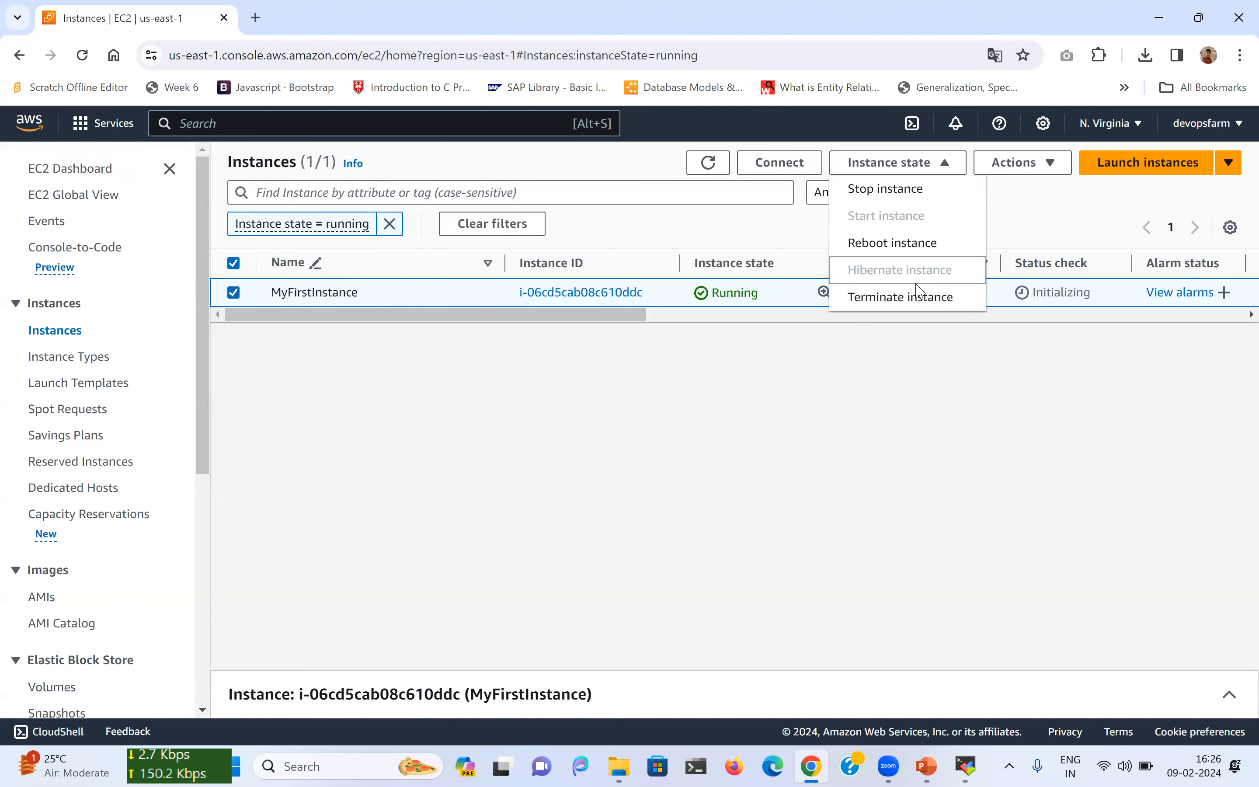
left_click(903, 298)
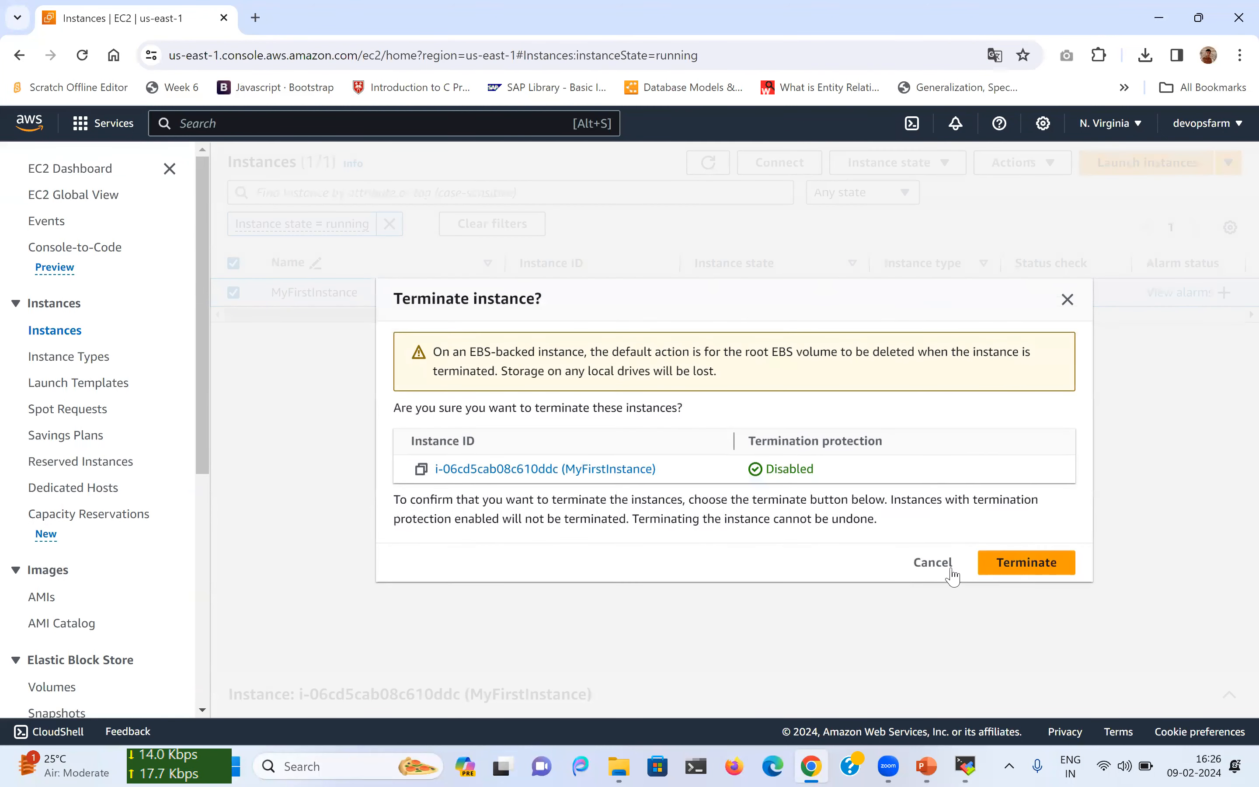
left_click(1018, 573)
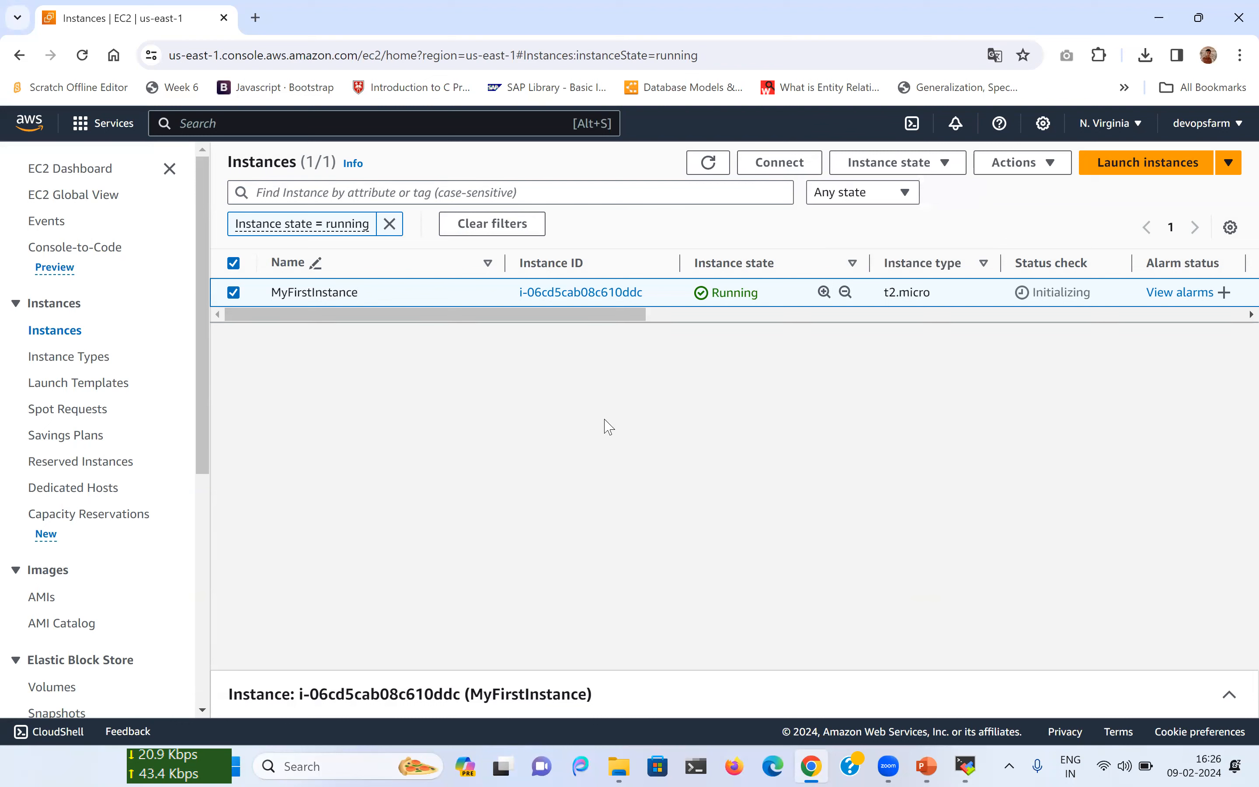